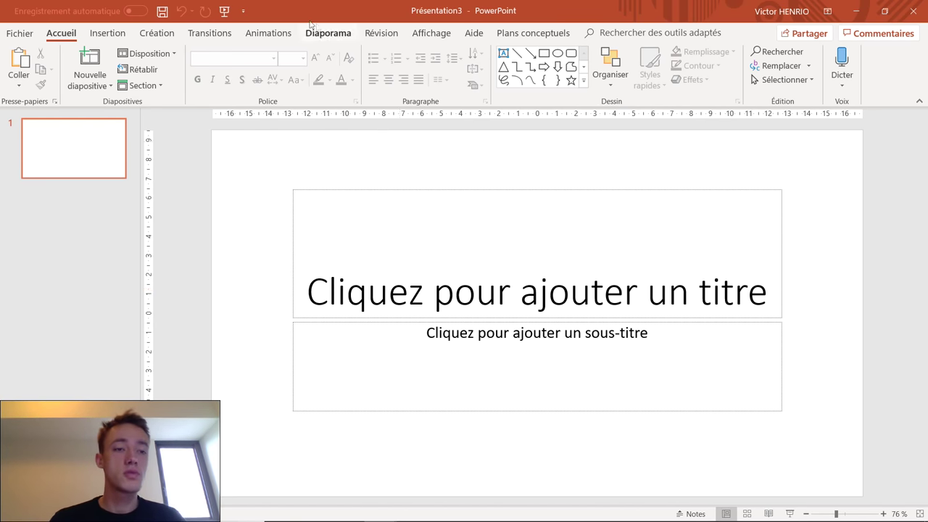
Step: Apply the Vide (blank) layout to slide 1, removing its title and subtitle placeholders
{"action": "left_click", "coordinate": [106, 36]}
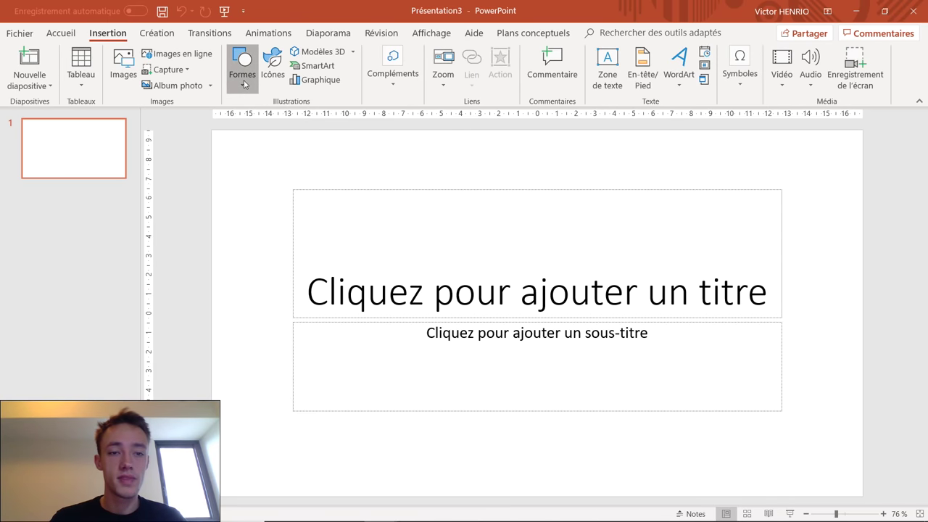
{"action": "left_click", "coordinate": [61, 33]}
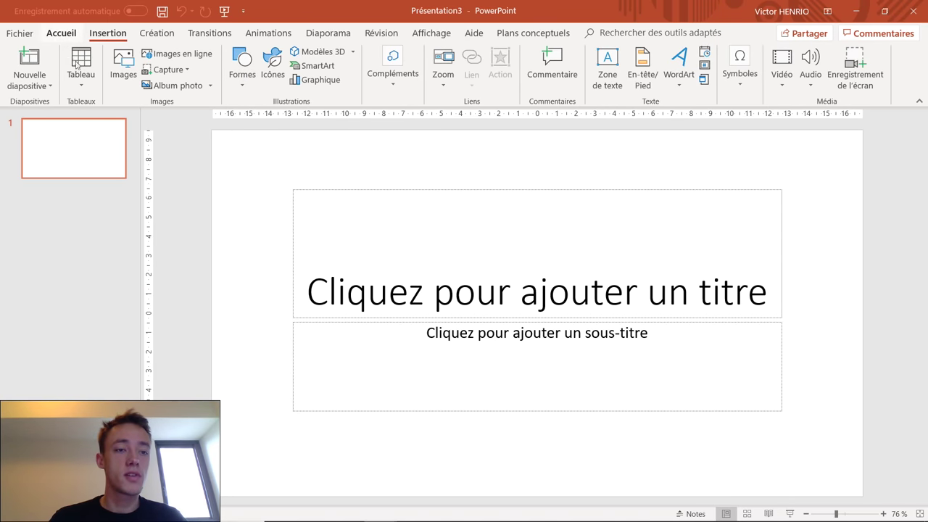
{"action": "left_click", "coordinate": [145, 54]}
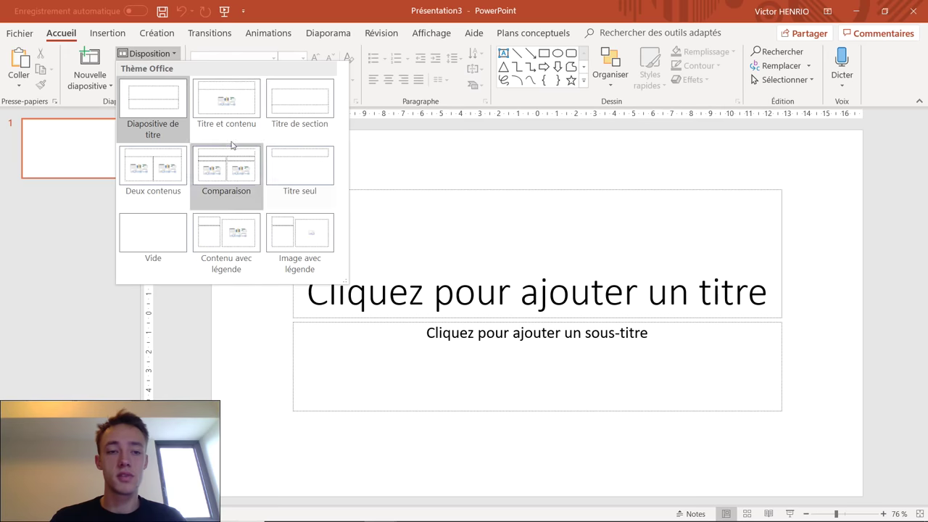
{"action": "left_click", "coordinate": [174, 248]}
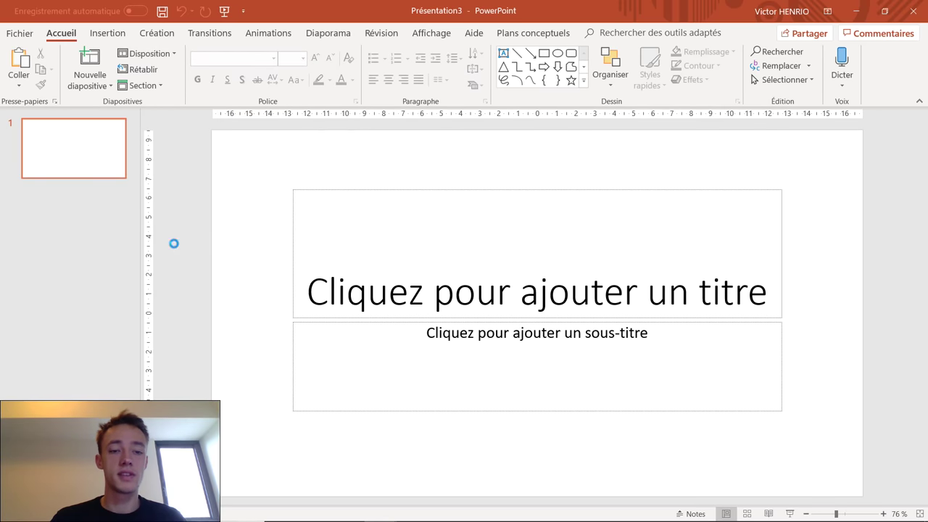
{"action": "left_click", "coordinate": [109, 34]}
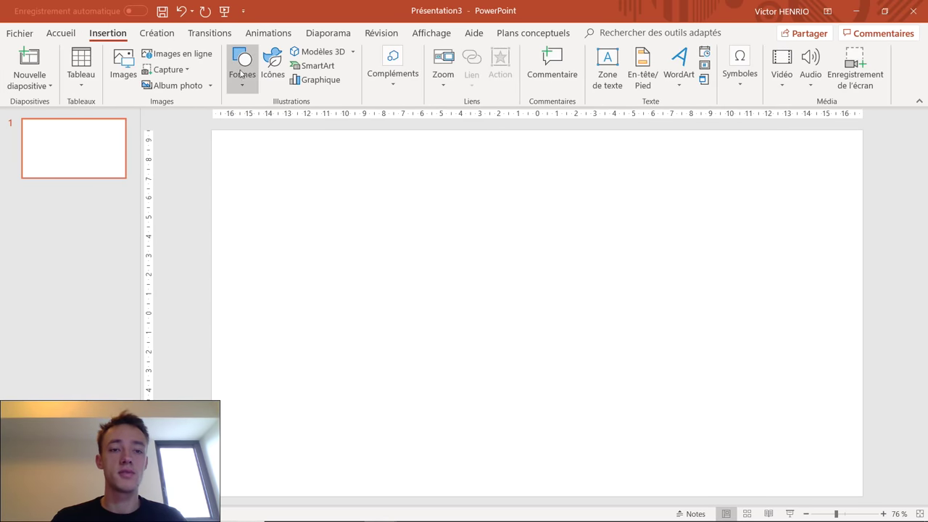
{"action": "left_click", "coordinate": [243, 80]}
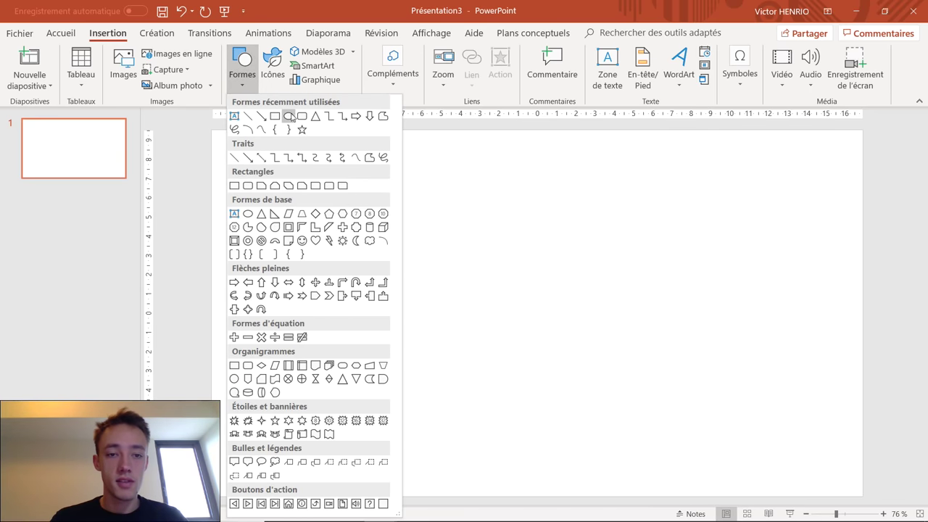
Step: Draw a blue circle with the Ellipse shape and move it to the slide centre
{"action": "left_click", "coordinate": [290, 116]}
{"action": "left_click_drag", "start_coordinate": [523, 291], "coordinate": [576, 353]}
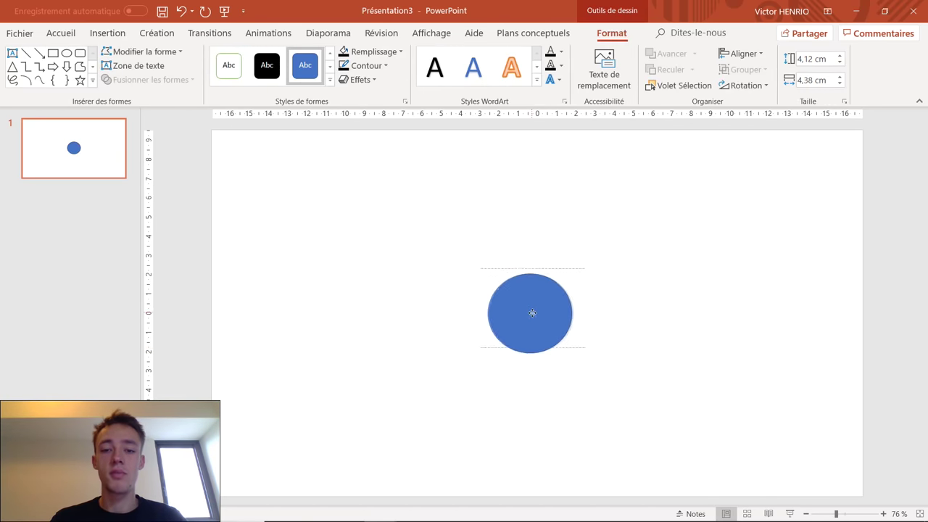
{"action": "left_click_drag", "start_coordinate": [533, 290], "coordinate": [543, 308]}
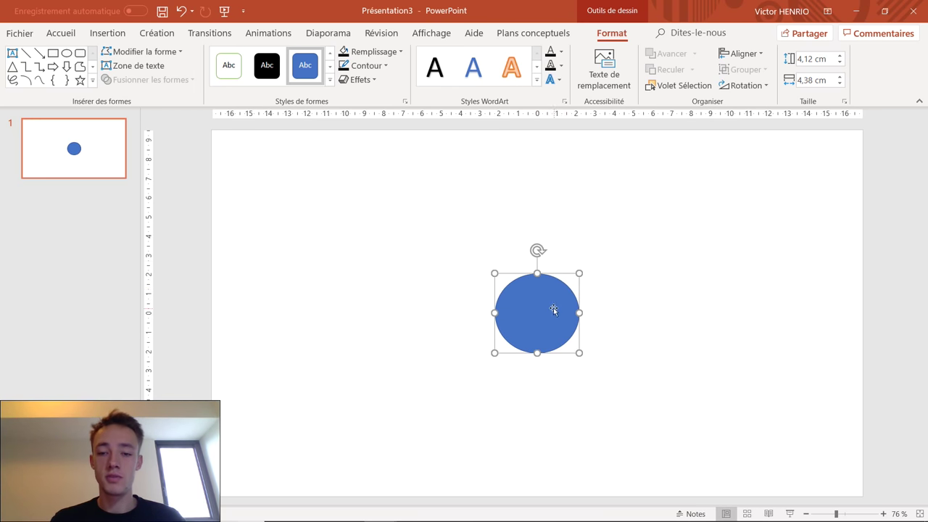
Step: Set the circle's Hauteur and Largeur to 4 cm in Format de la forme > Taille
{"action": "right_click", "coordinate": [553, 308]}
{"action": "left_click", "coordinate": [598, 473]}
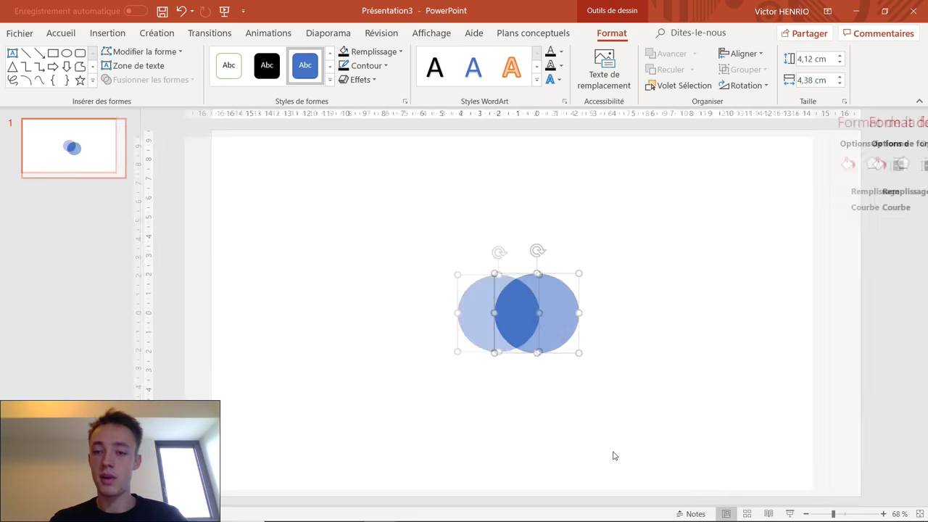
{"action": "left_click", "coordinate": [802, 165]}
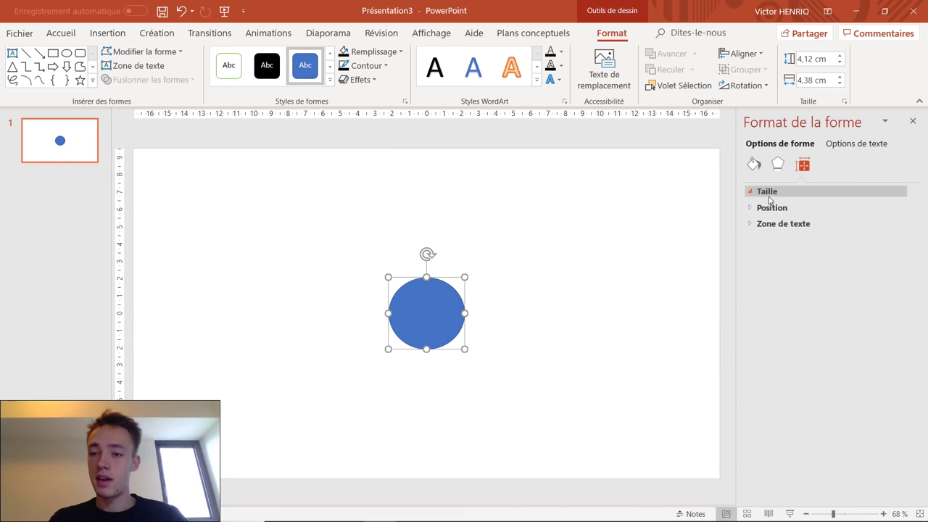
{"action": "left_click", "coordinate": [767, 191]}
{"action": "left_click", "coordinate": [902, 210]}
{"action": "left_click", "coordinate": [901, 227]}
{"action": "left_click", "coordinate": [901, 227]}
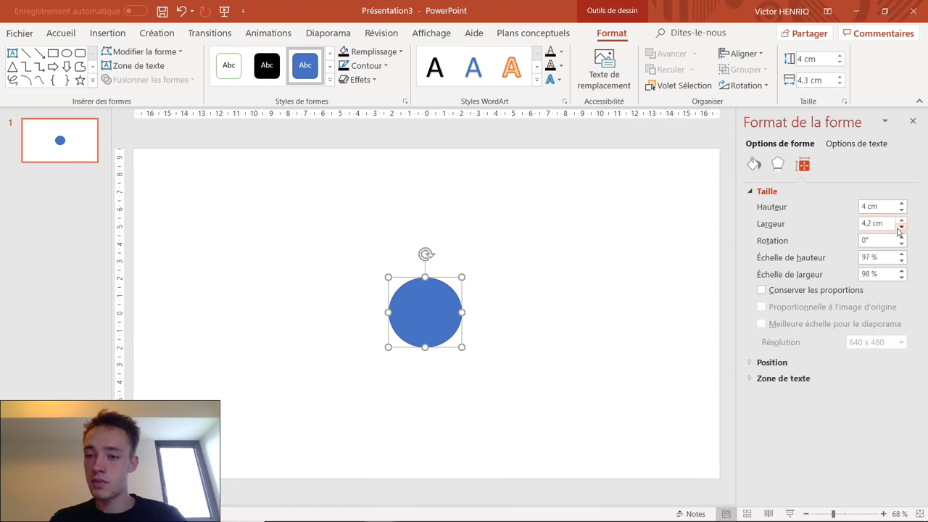
{"action": "left_click", "coordinate": [902, 228]}
{"action": "left_click", "coordinate": [901, 227]}
{"action": "left_click", "coordinate": [503, 258]}
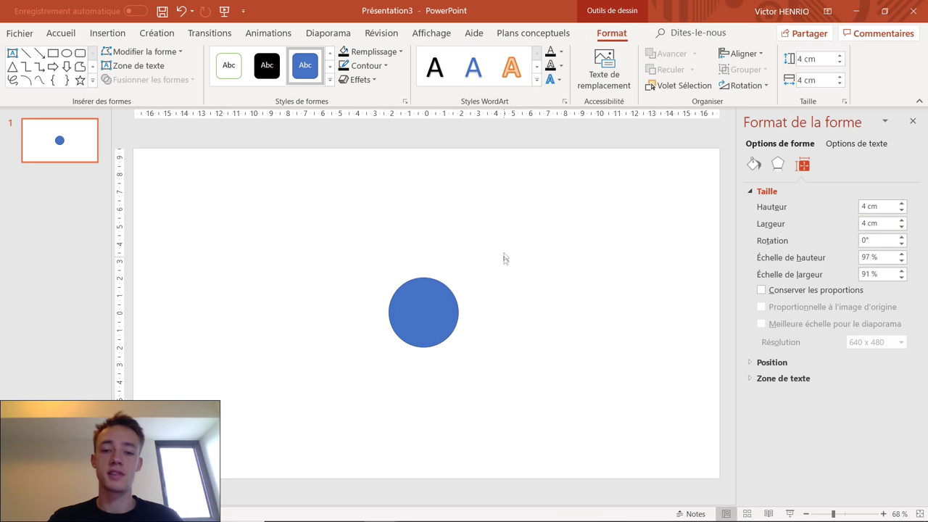
{"action": "left_click", "coordinate": [107, 32]}
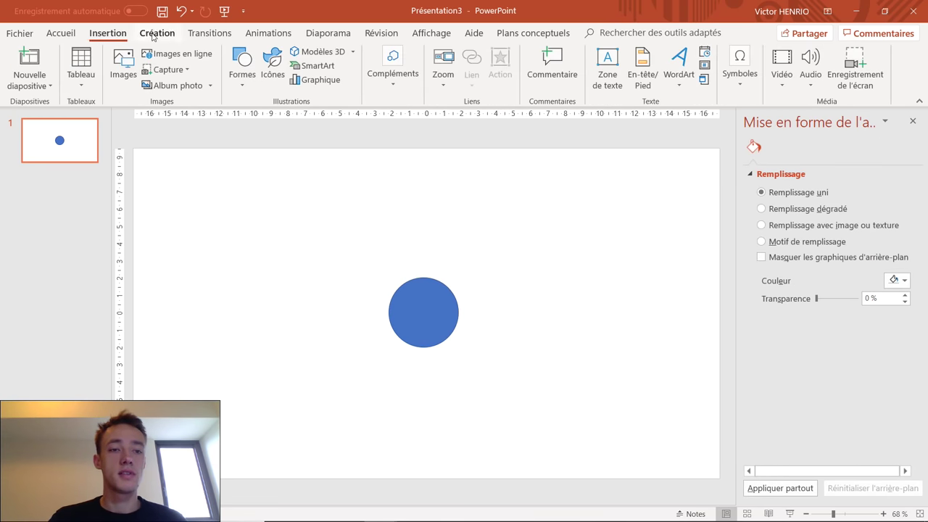
Step: Draw a tall oval across the blue circle and tilt it clockwise
{"action": "left_click", "coordinate": [247, 82]}
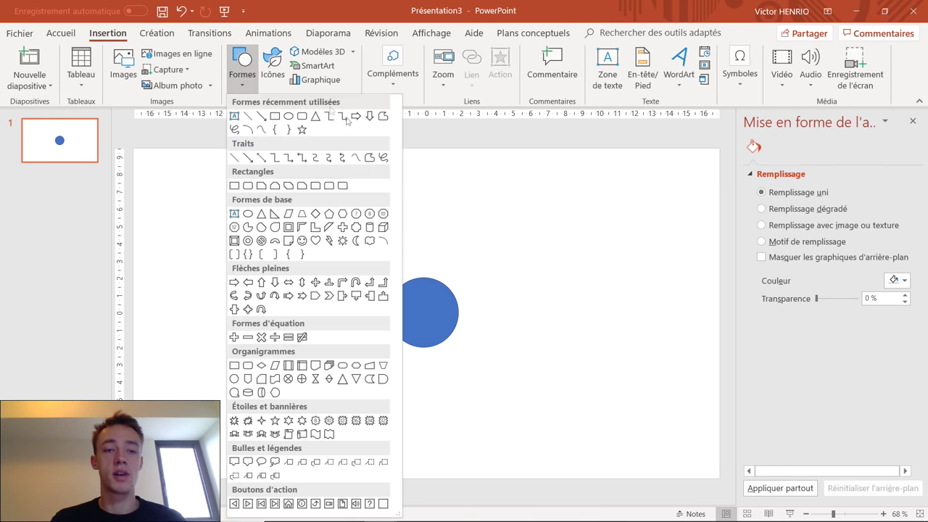
{"action": "left_click", "coordinate": [290, 117]}
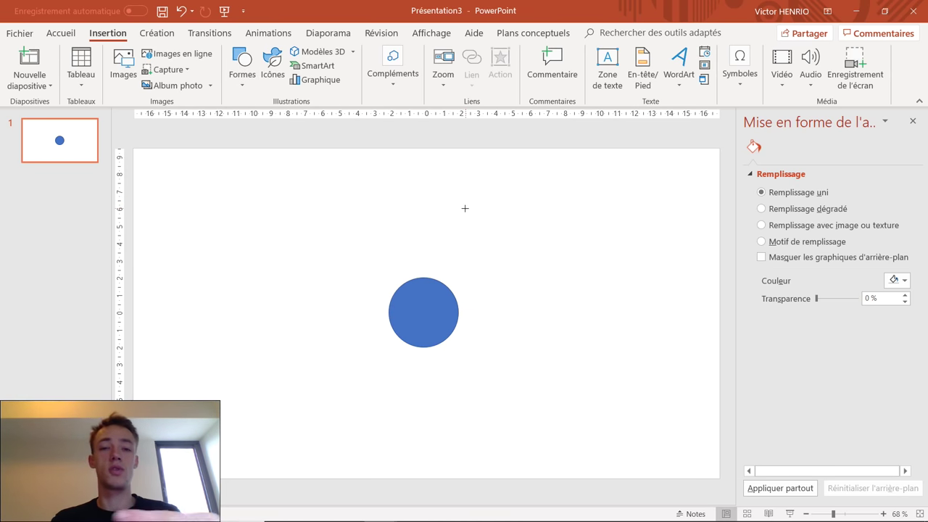
{"action": "left_click_drag", "start_coordinate": [476, 195], "coordinate": [421, 463]}
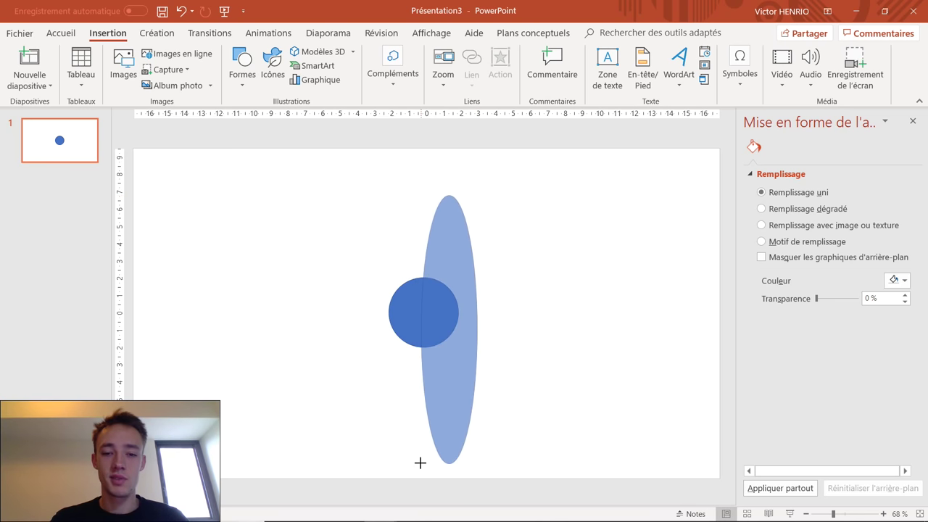
{"action": "left_click_drag", "start_coordinate": [450, 171], "coordinate": [495, 180]}
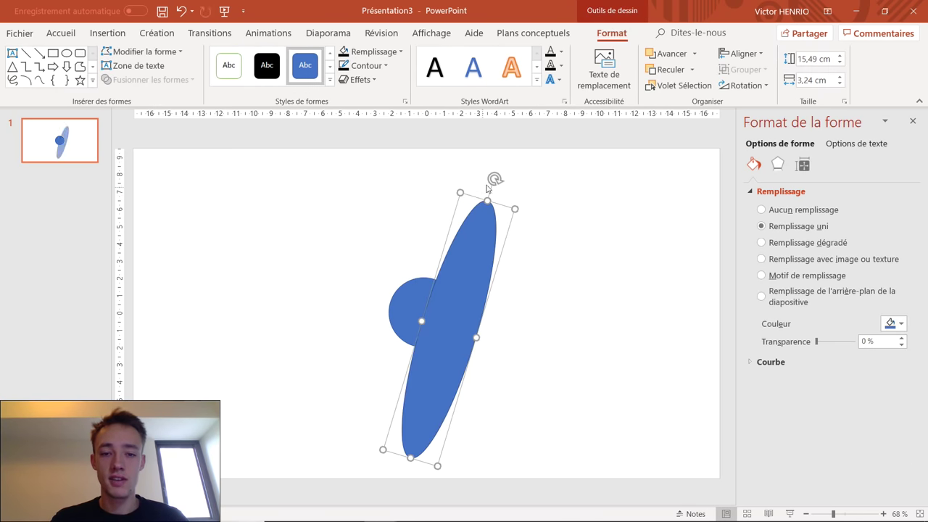
Step: Give the oval Aucun remplissage and a dashed (Tirets) outline
{"action": "right_click", "coordinate": [468, 295]}
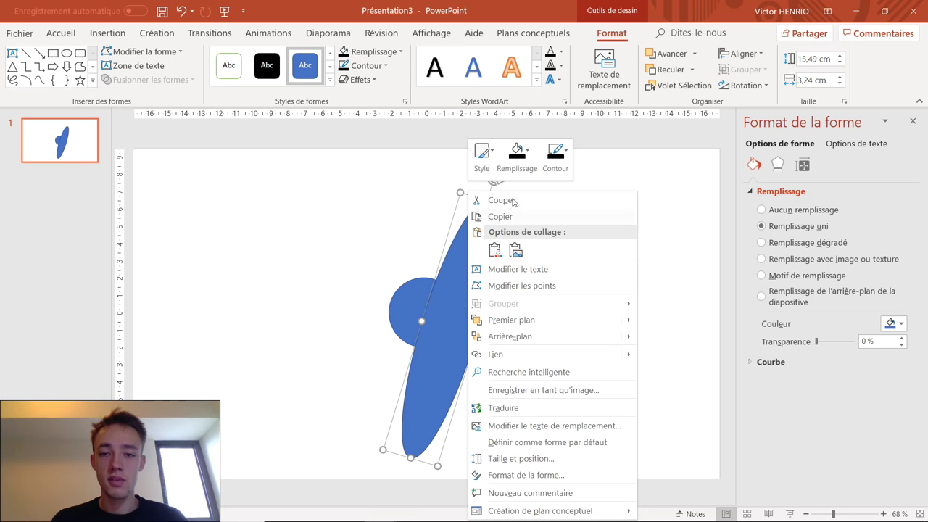
{"action": "left_click", "coordinate": [517, 156]}
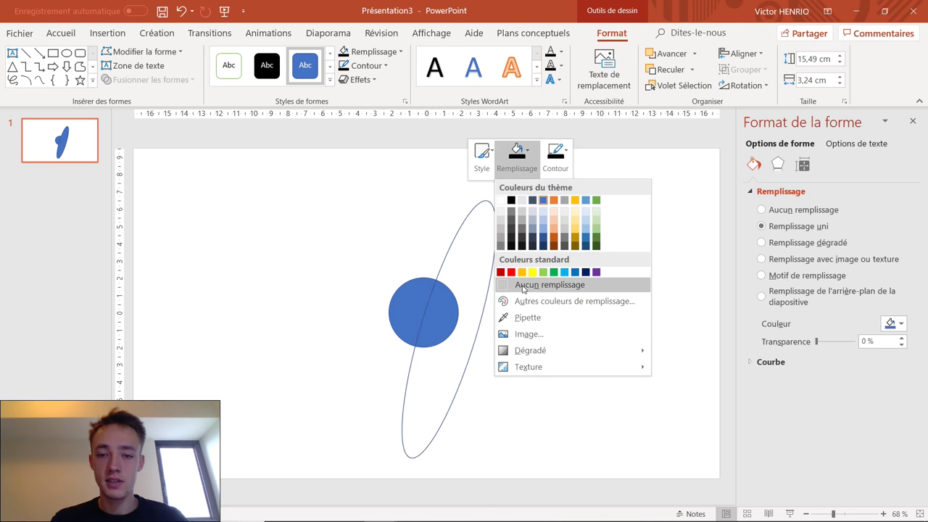
{"action": "left_click", "coordinate": [524, 285]}
{"action": "left_click", "coordinate": [555, 153]}
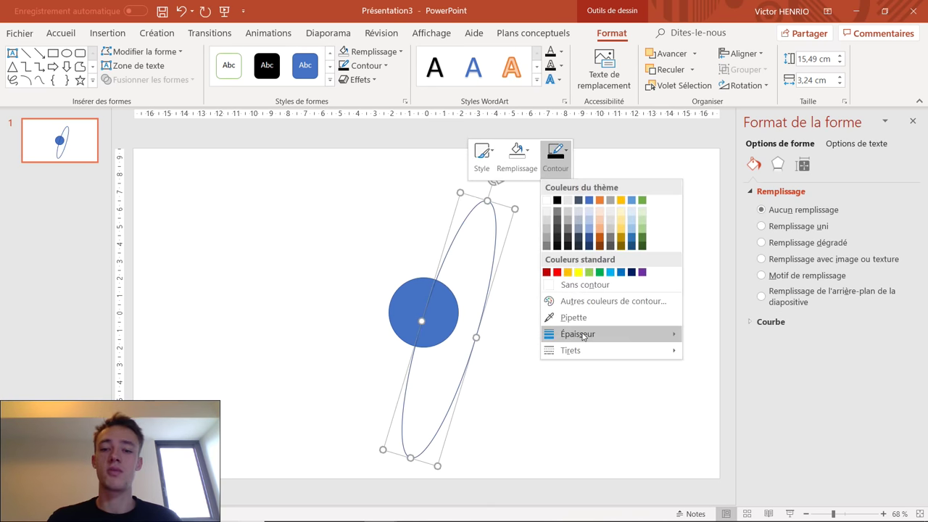
{"action": "mouse_move", "coordinate": [653, 354]}
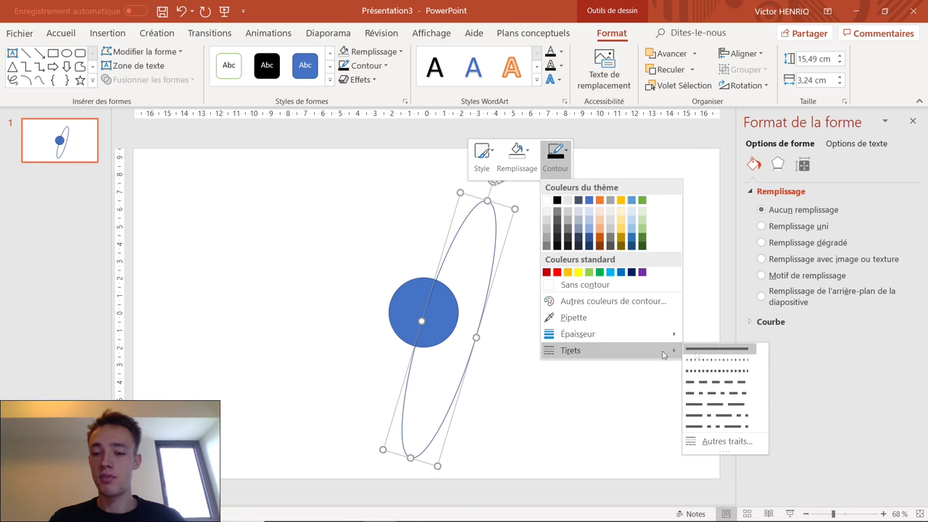
{"action": "left_click", "coordinate": [722, 383]}
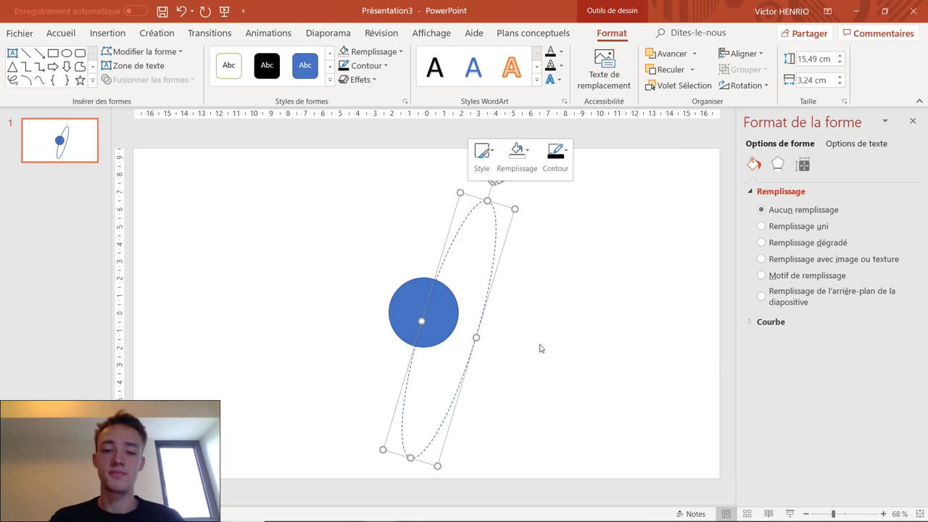
Step: Centre the dashed ellipse on the circle and rotate it further clockwise
{"action": "left_click_drag", "start_coordinate": [461, 232], "coordinate": [433, 224]}
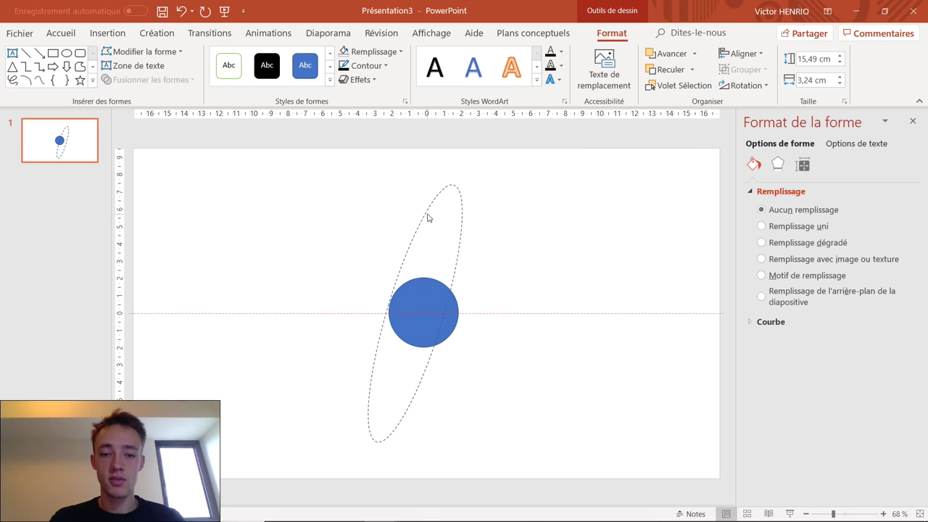
{"action": "left_click_drag", "start_coordinate": [433, 225], "coordinate": [435, 219]}
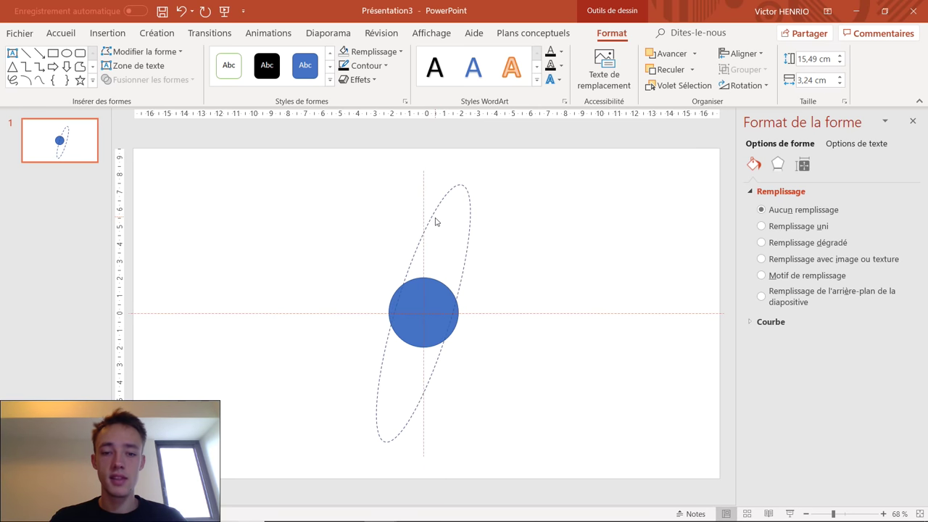
{"action": "left_click_drag", "start_coordinate": [435, 219], "coordinate": [435, 219]}
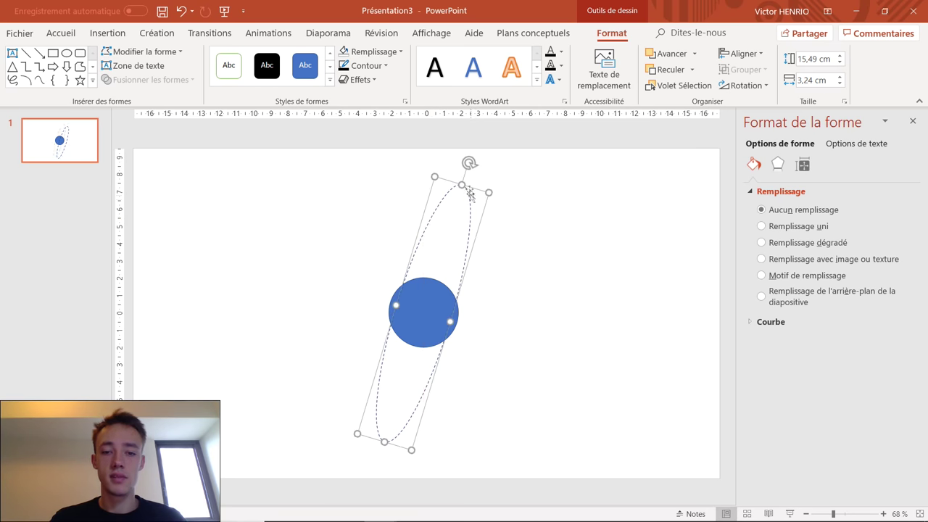
{"action": "left_click_drag", "start_coordinate": [469, 163], "coordinate": [516, 188]}
Step: Undo the last change, enlarge the dashed ellipse and shrink the blue circle slightly
{"action": "key", "text": "ctrl+z"}
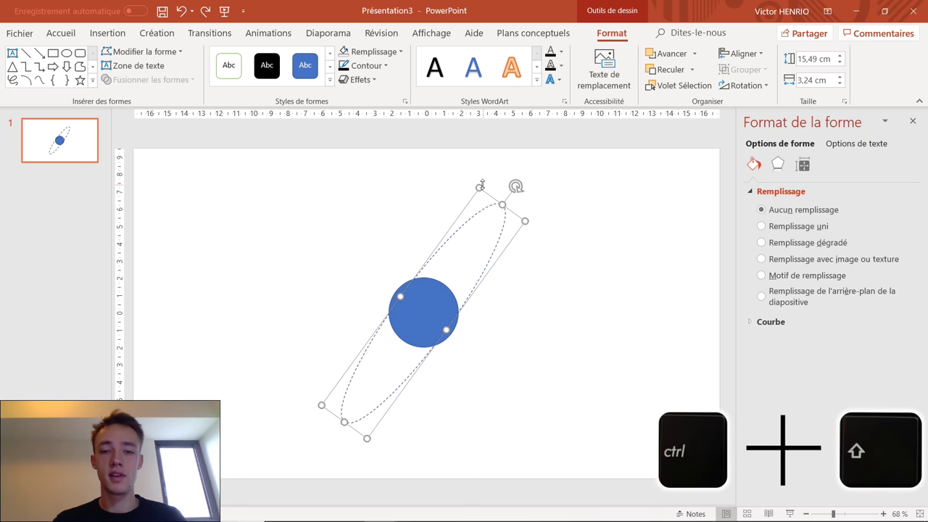
{"action": "left_click_drag", "start_coordinate": [481, 184], "coordinate": [479, 174]}
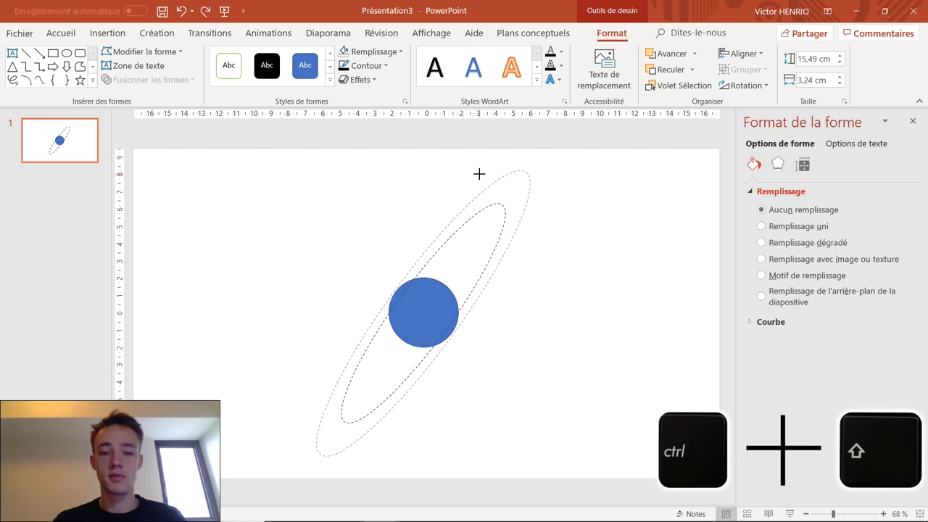
{"action": "left_click", "coordinate": [432, 294]}
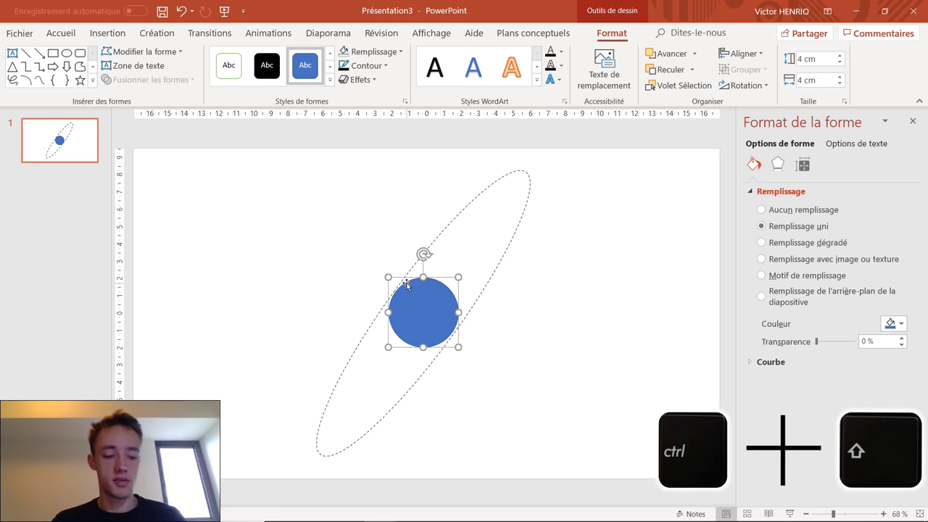
{"action": "left_click_drag", "start_coordinate": [386, 274], "coordinate": [402, 288]}
{"action": "left_click", "coordinate": [528, 299]}
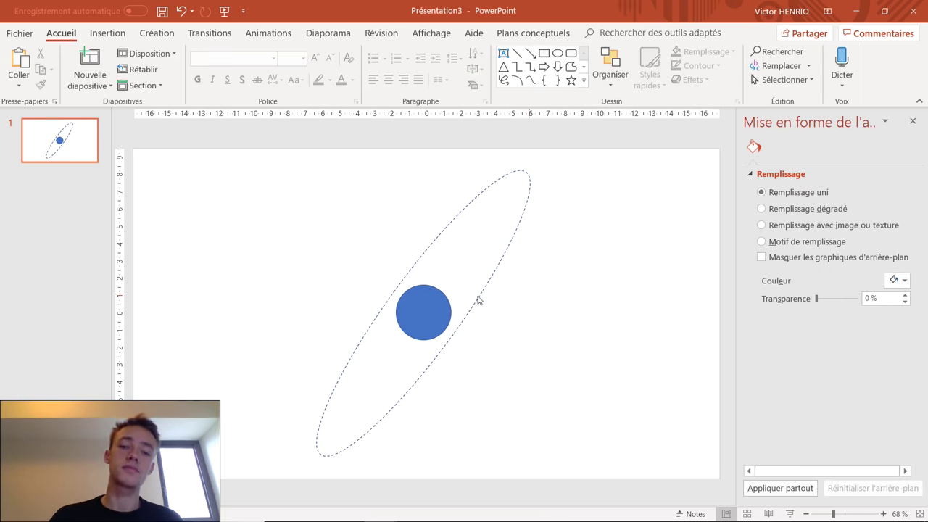
Step: Duplicate the dashed ellipse, centre it over the original and tilt it the opposite way
{"action": "left_click", "coordinate": [451, 219]}
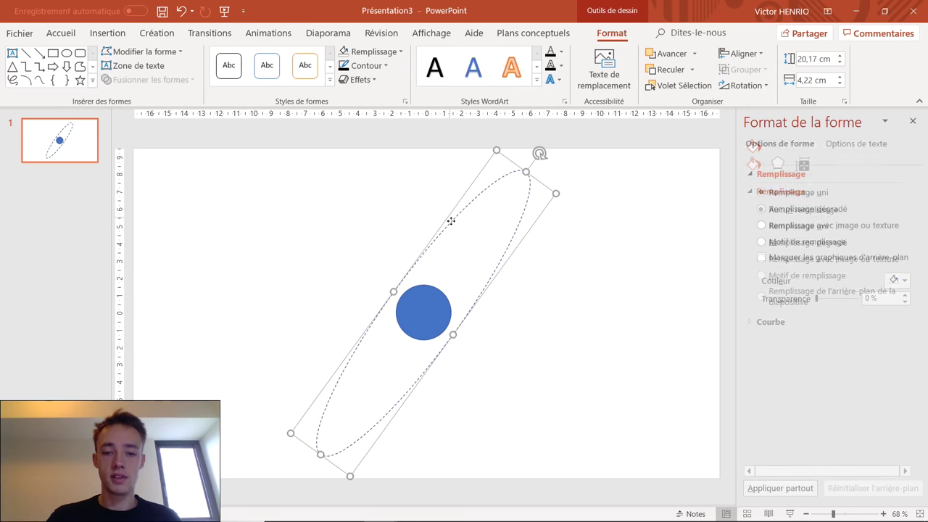
{"action": "key", "text": "ctrl+c"}
{"action": "key", "text": "ctrl+v"}
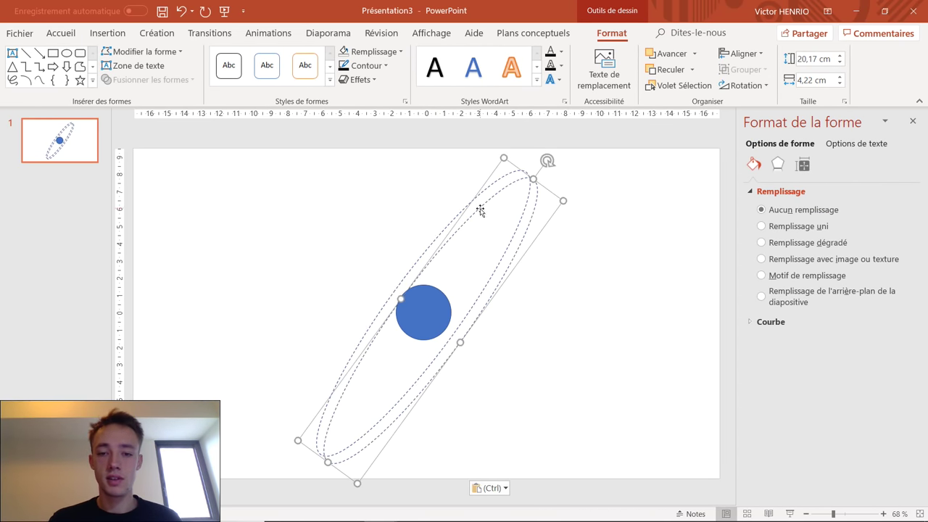
{"action": "left_click_drag", "start_coordinate": [480, 209], "coordinate": [474, 201]}
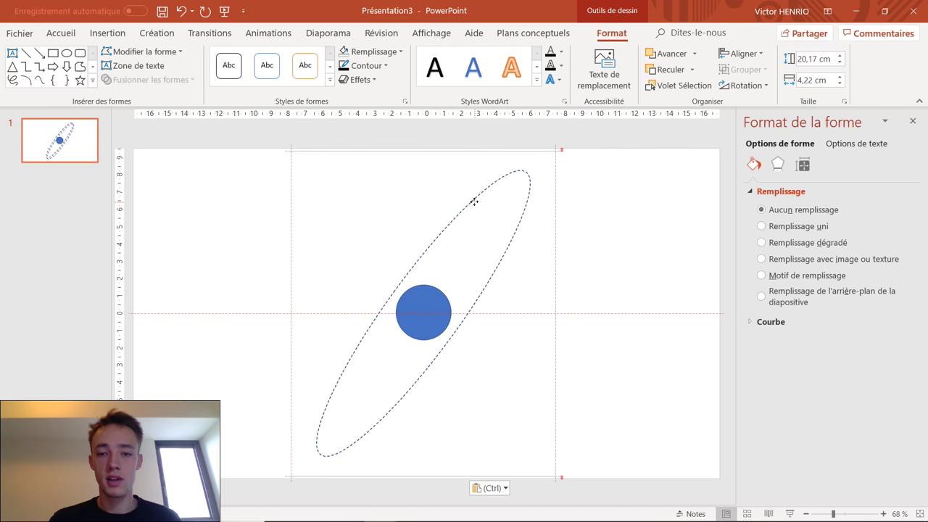
{"action": "left_click_drag", "start_coordinate": [473, 202], "coordinate": [475, 204]}
{"action": "left_click_drag", "start_coordinate": [539, 153], "coordinate": [338, 238]}
Step: Paste another orbit ellipse and a blue circle copy, moving the circle to the upper-left orbit
{"action": "key", "text": "ctrl+v"}
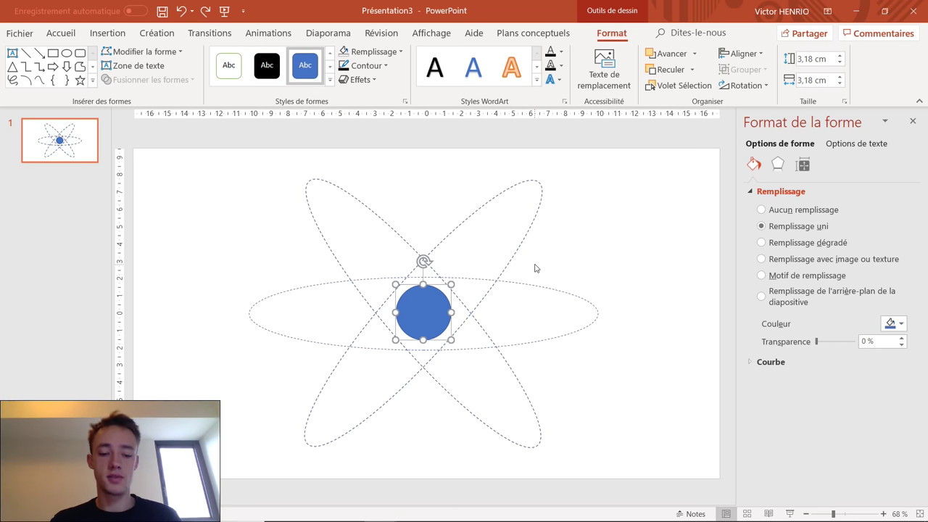
{"action": "key", "text": "ctrl+v"}
{"action": "left_click_drag", "start_coordinate": [423, 312], "coordinate": [394, 215]}
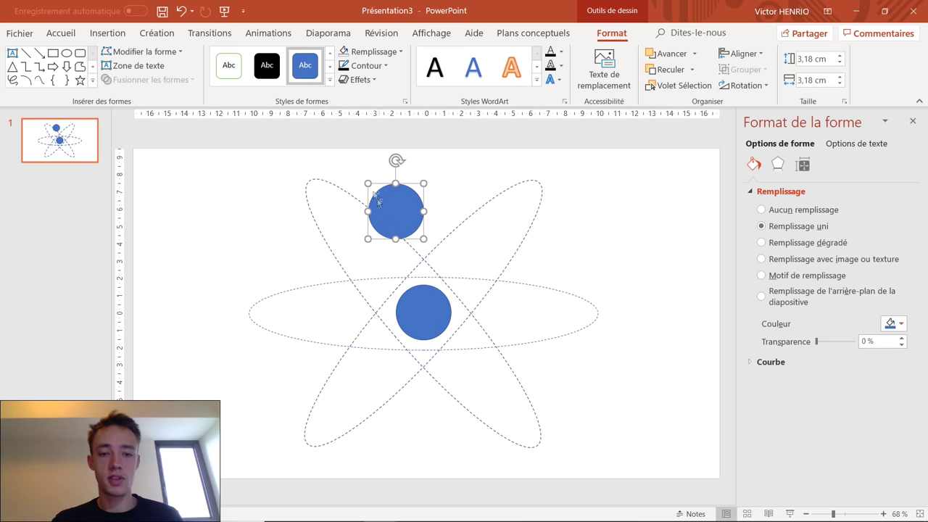
Step: Shrink the copied circle to about 1.18 cm as an electron on the upper-left orbit
{"action": "left_click", "coordinate": [371, 183]}
{"action": "mouse_move", "coordinate": [389, 201]}
{"action": "left_mouse_down"}
{"action": "mouse_move", "coordinate": [407, 222]}
{"action": "mouse_move", "coordinate": [307, 204]}
{"action": "left_mouse_up"}
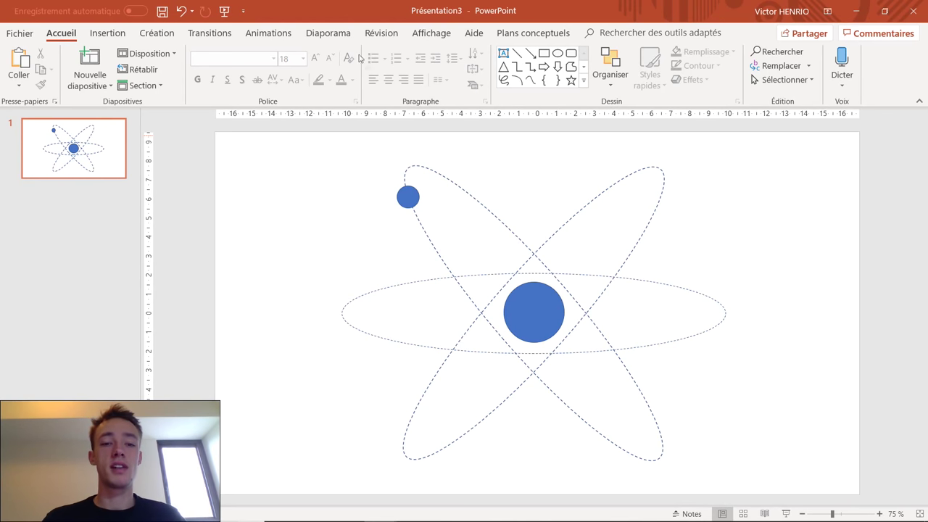
{"action": "left_click", "coordinate": [404, 192]}
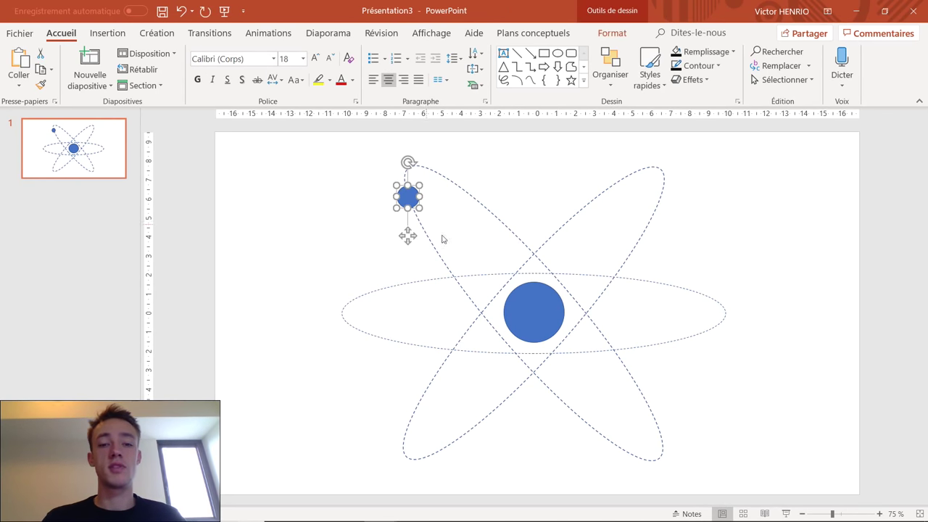
Step: Browse the Animations tab's Ajouter une animation effects list for the electron
{"action": "left_click", "coordinate": [264, 34]}
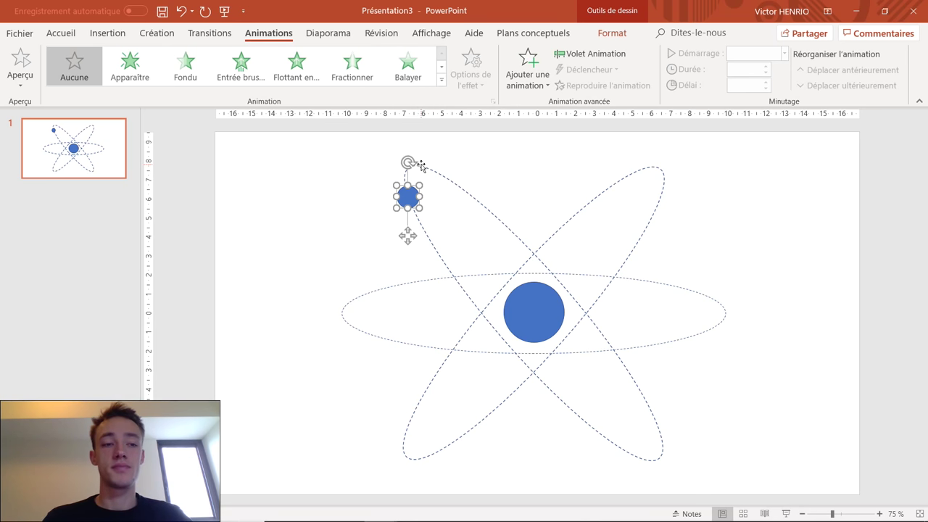
{"action": "left_click", "coordinate": [532, 86]}
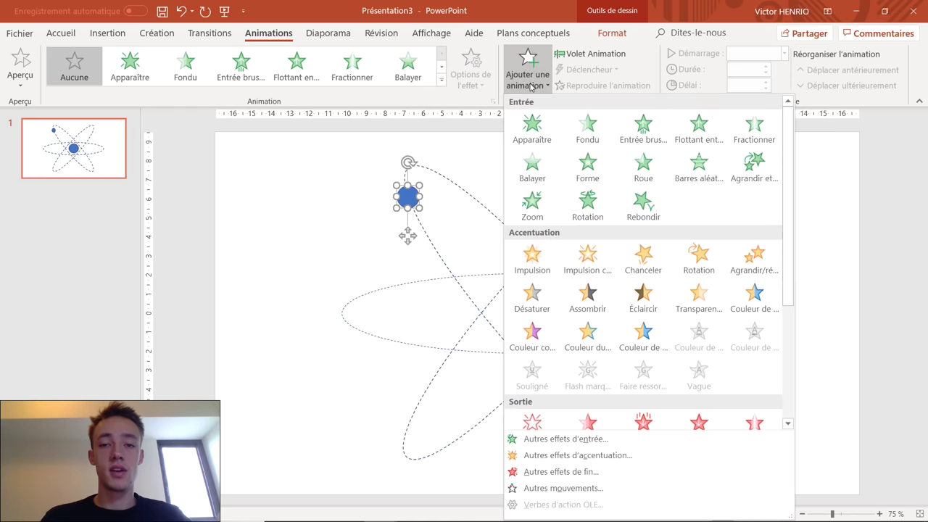
{"action": "left_click", "coordinate": [441, 78]}
{"action": "left_click", "coordinate": [441, 67]}
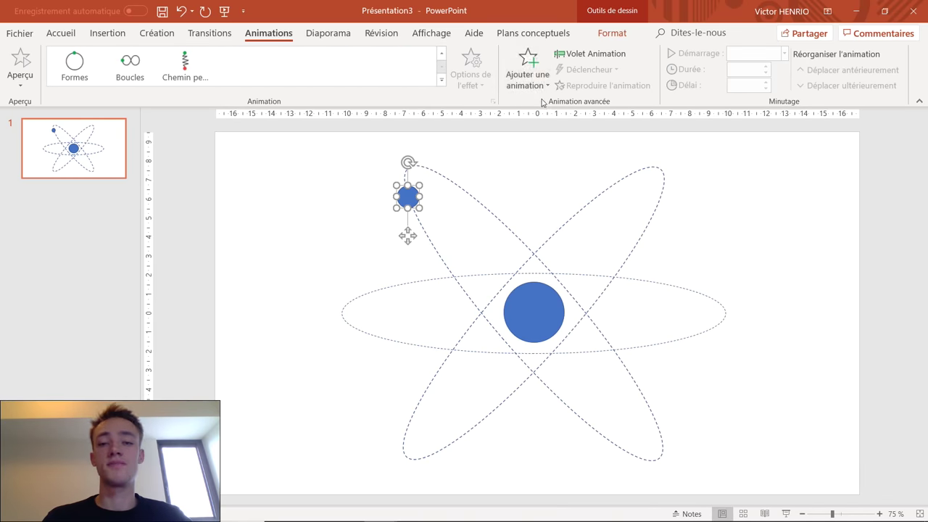
{"action": "left_click", "coordinate": [530, 80]}
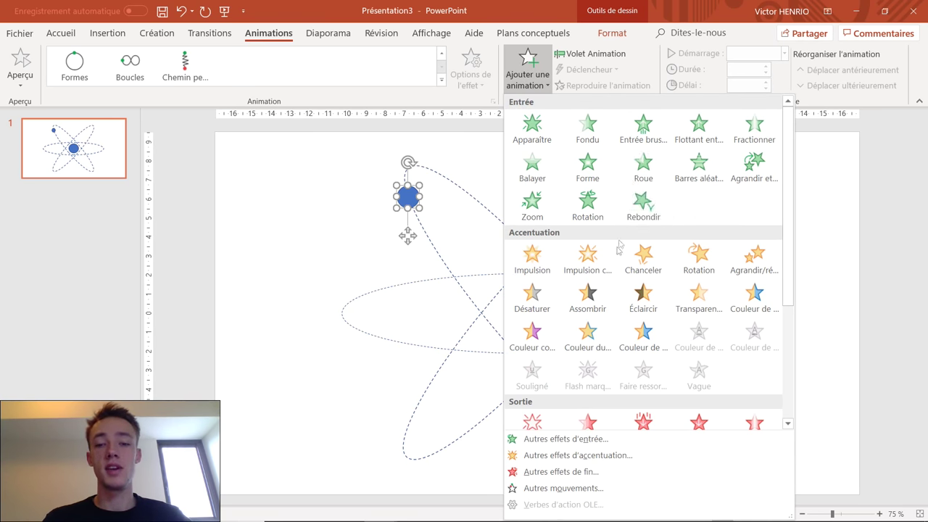
{"action": "scroll", "coordinate": [620, 239], "scroll_direction": "down", "scroll_amount": 5}
{"action": "scroll", "coordinate": [559, 181], "scroll_direction": "up", "scroll_amount": 3}
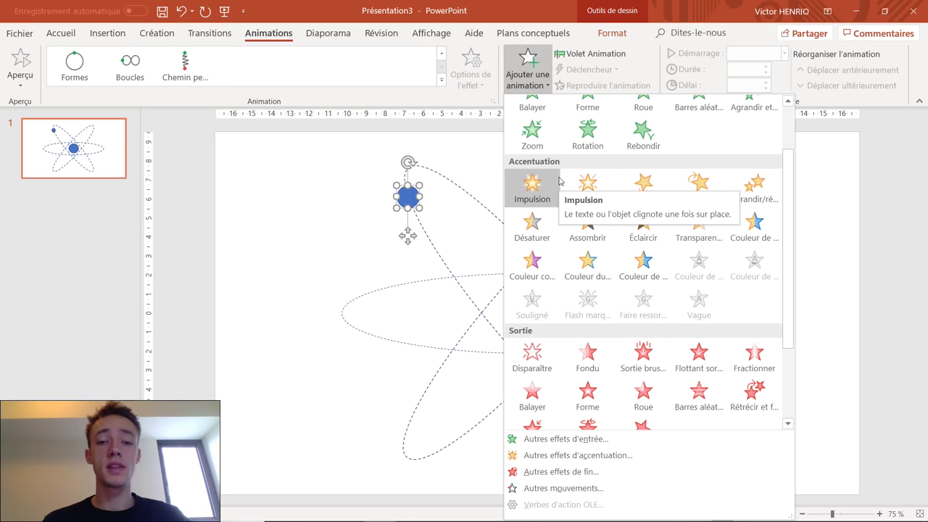
{"action": "scroll", "coordinate": [575, 201], "scroll_direction": "down", "scroll_amount": 3}
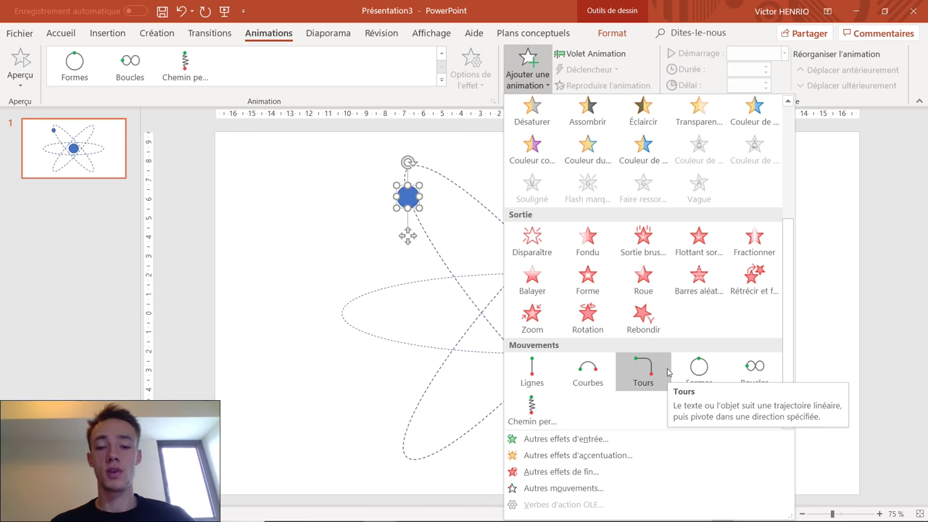
Step: Look through Autres mouvements, cancel, then apply the Formes circular motion path to the electron
{"action": "left_click", "coordinate": [573, 488]}
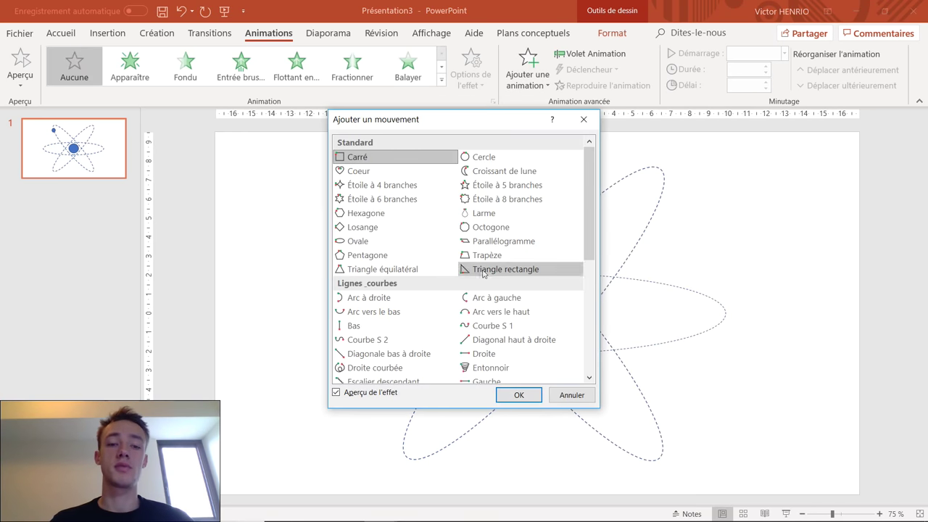
{"action": "scroll", "coordinate": [457, 268], "scroll_direction": "down", "scroll_amount": 1}
{"action": "scroll", "coordinate": [457, 268], "scroll_direction": "down", "scroll_amount": 4}
{"action": "scroll", "coordinate": [457, 268], "scroll_direction": "down", "scroll_amount": 1}
{"action": "scroll", "coordinate": [467, 287], "scroll_direction": "up", "scroll_amount": 5}
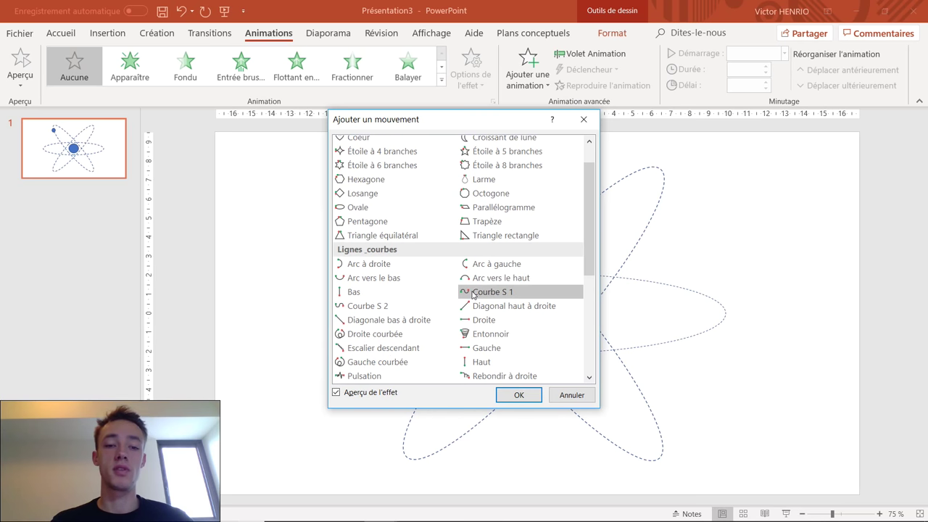
{"action": "scroll", "coordinate": [472, 294], "scroll_direction": "up", "scroll_amount": 2}
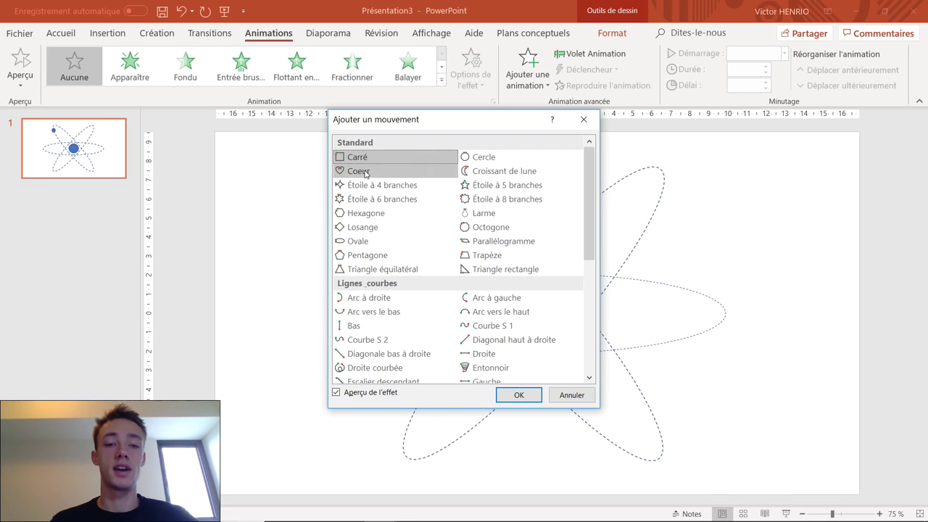
{"action": "scroll", "coordinate": [430, 230], "scroll_direction": "down", "scroll_amount": 1}
{"action": "scroll", "coordinate": [431, 231], "scroll_direction": "down", "scroll_amount": 3}
{"action": "scroll", "coordinate": [431, 231], "scroll_direction": "down", "scroll_amount": 2}
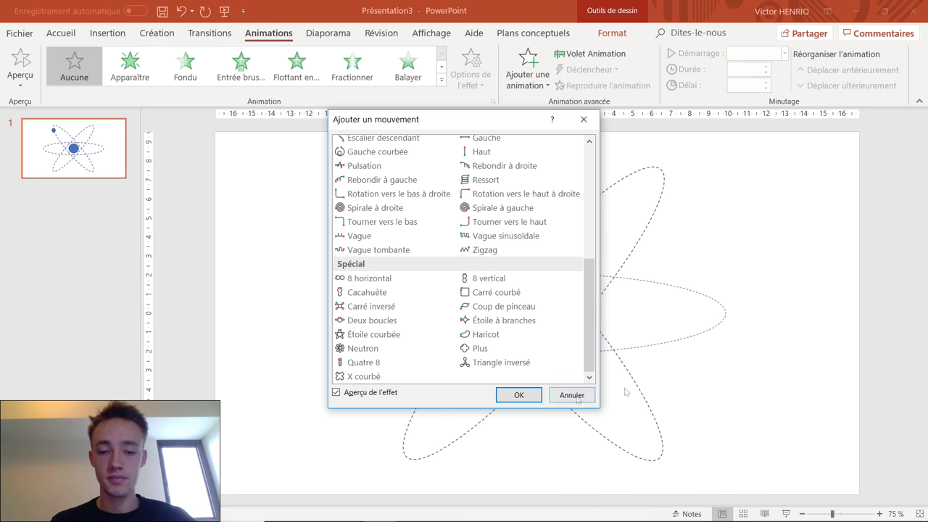
{"action": "left_click", "coordinate": [573, 395]}
{"action": "left_click", "coordinate": [528, 69]}
{"action": "left_click", "coordinate": [698, 374]}
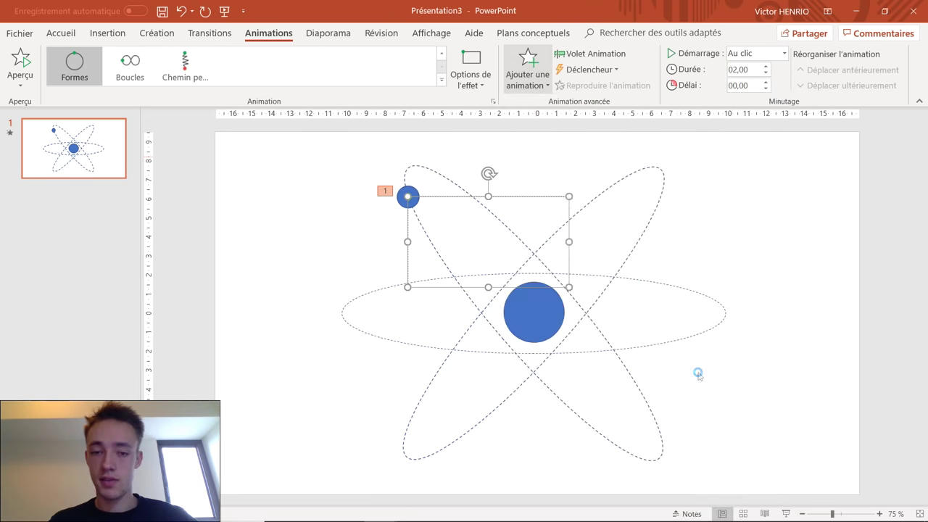
Step: With Modifier les points, drag the motion path's points onto the tilted dashed orbit
{"action": "left_click", "coordinate": [479, 81]}
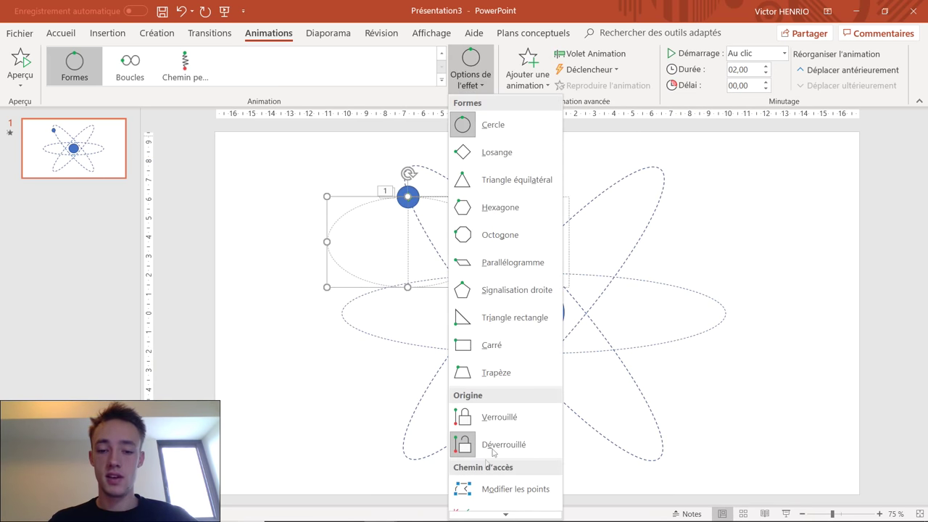
{"action": "scroll", "coordinate": [497, 449], "scroll_direction": "down", "scroll_amount": 1}
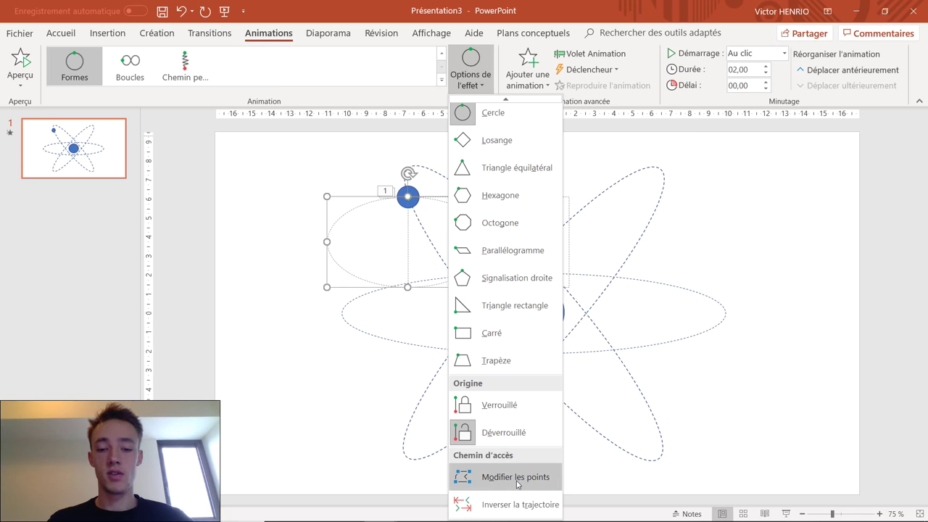
{"action": "left_click", "coordinate": [516, 480]}
{"action": "left_click_drag", "start_coordinate": [407, 196], "coordinate": [414, 168]}
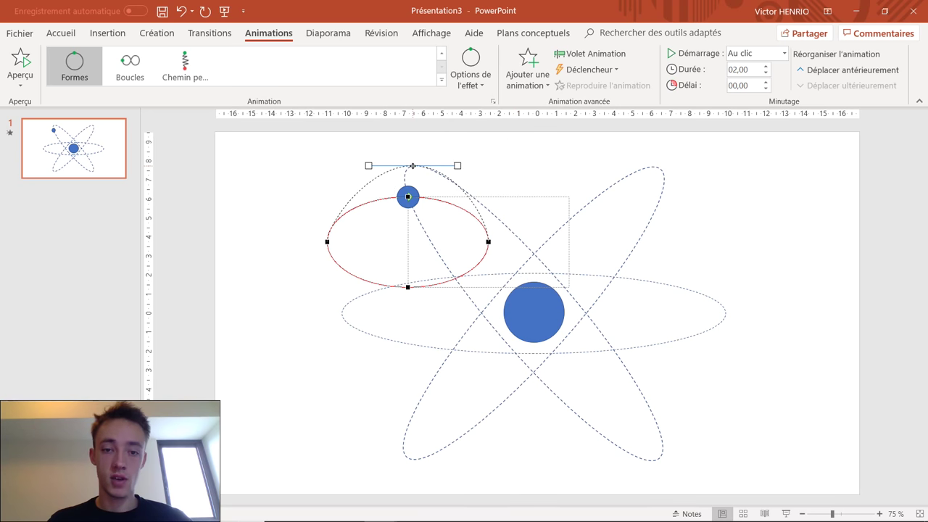
{"action": "left_click_drag", "start_coordinate": [487, 241], "coordinate": [565, 288]}
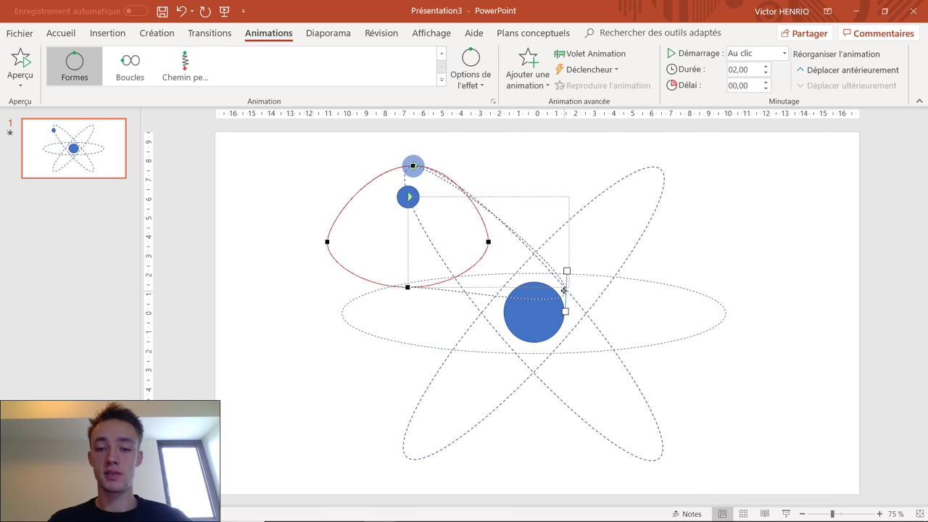
{"action": "left_click_drag", "start_coordinate": [407, 287], "coordinate": [653, 460]}
{"action": "mouse_move", "coordinate": [564, 289]}
{"action": "left_mouse_down"}
{"action": "mouse_move", "coordinate": [500, 335]}
{"action": "mouse_move", "coordinate": [451, 299]}
{"action": "left_mouse_up"}
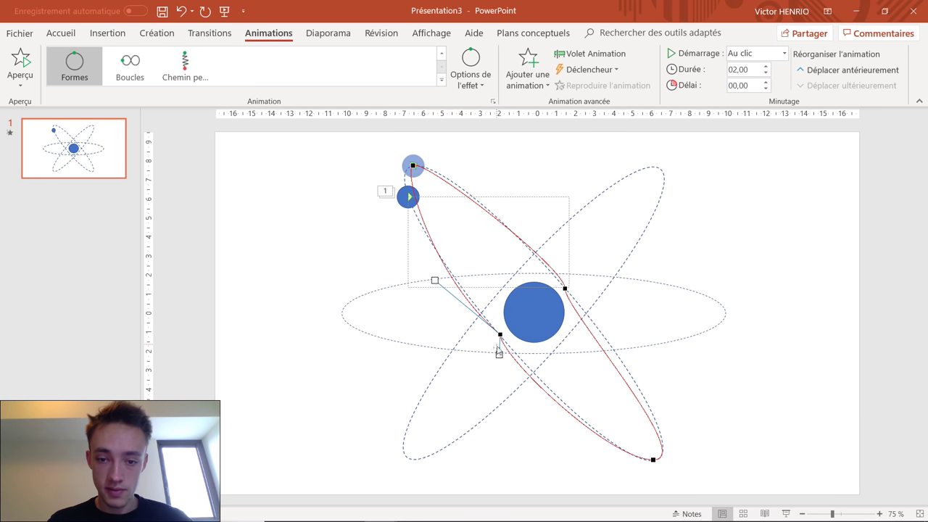
{"action": "left_click_drag", "start_coordinate": [451, 299], "coordinate": [437, 277]}
Step: Smooth the path's curves at its bottom and top points, then preview the slideshow
{"action": "left_click", "coordinate": [564, 288]}
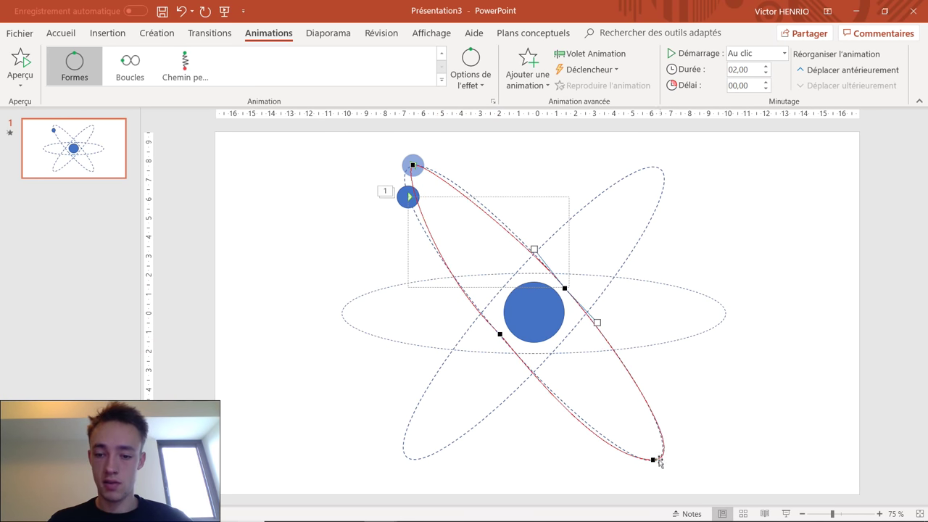
{"action": "left_click", "coordinate": [653, 459]}
{"action": "left_click_drag", "start_coordinate": [702, 454], "coordinate": [681, 433]}
{"action": "left_click", "coordinate": [413, 165]}
{"action": "left_click_drag", "start_coordinate": [425, 157], "coordinate": [432, 151]}
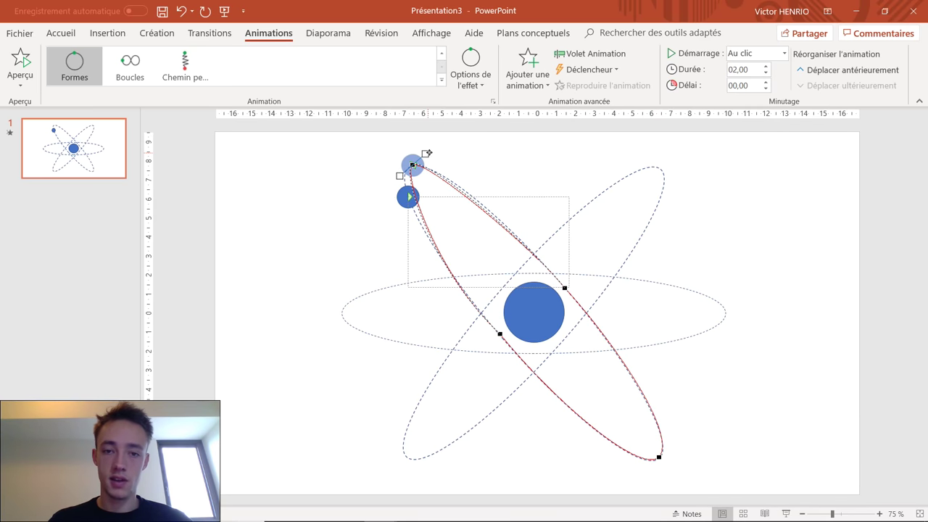
{"action": "left_click_drag", "start_coordinate": [392, 179], "coordinate": [388, 176]}
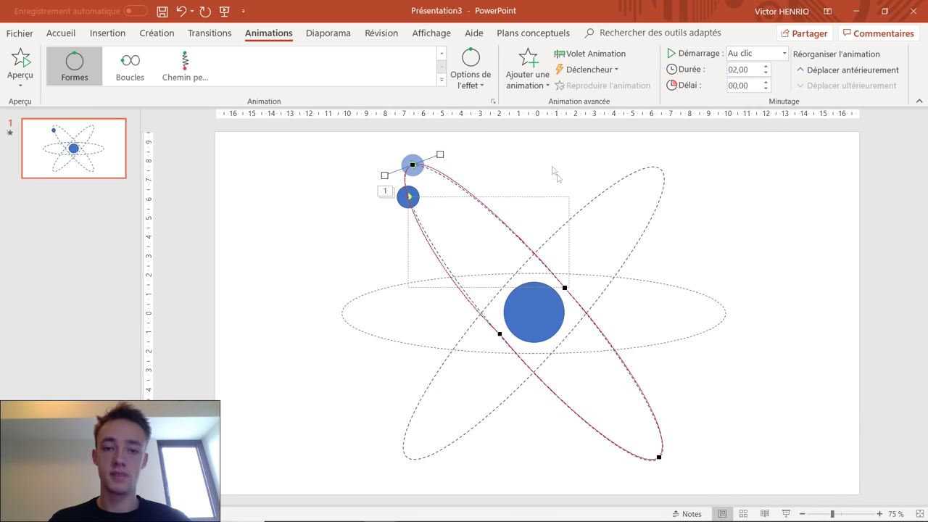
{"action": "left_click", "coordinate": [489, 163]}
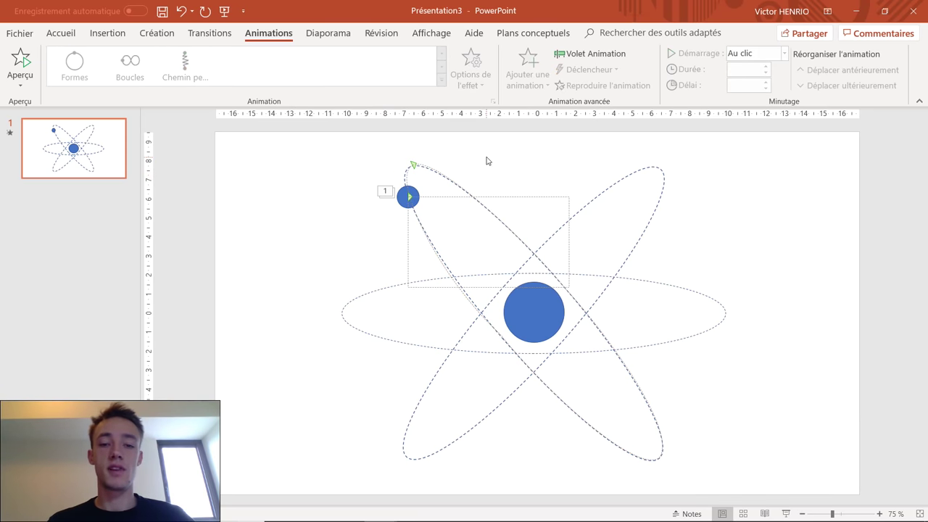
{"action": "key", "text": "F5"}
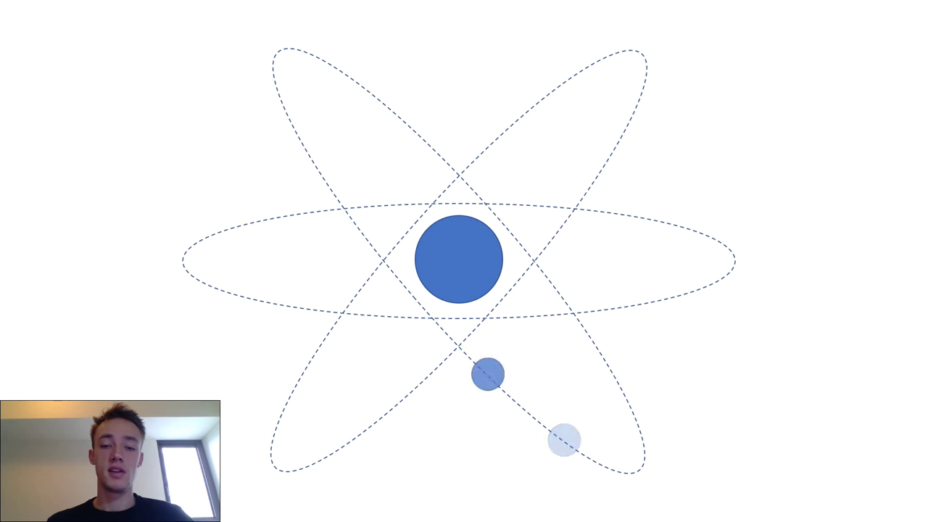
{"action": "key", "text": "Escape"}
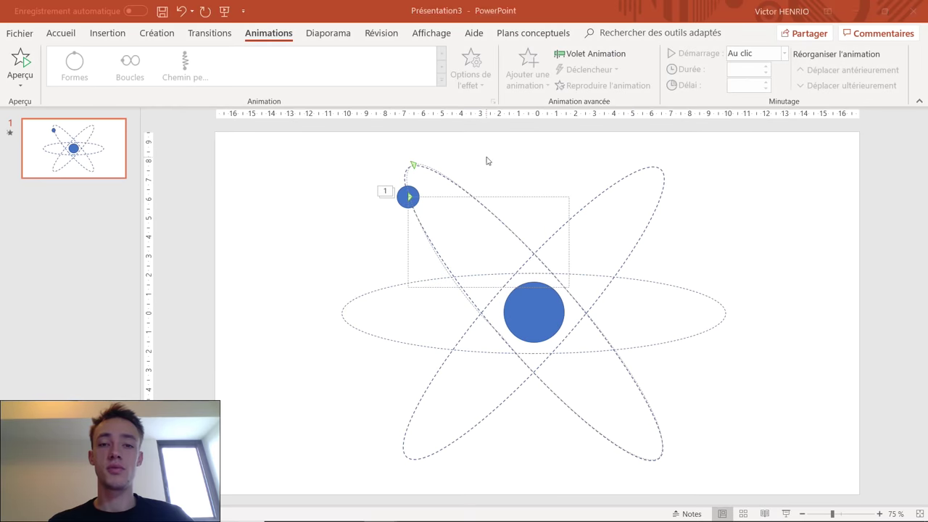
{"action": "left_click", "coordinate": [578, 53]}
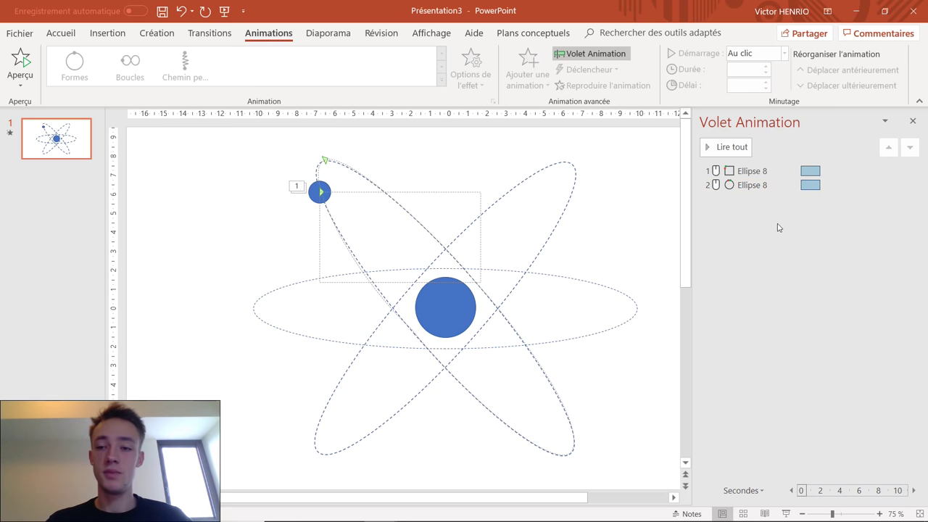
Step: Delete the 'Carré : Ellipse 8' motion path in the Animation pane, keeping the Cercle path
{"action": "left_click", "coordinate": [761, 171]}
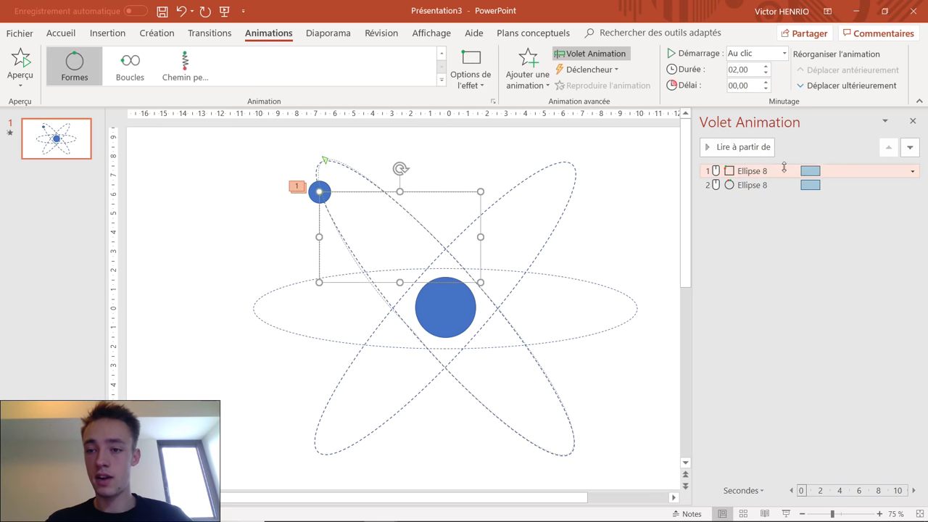
{"action": "left_click", "coordinate": [912, 172]}
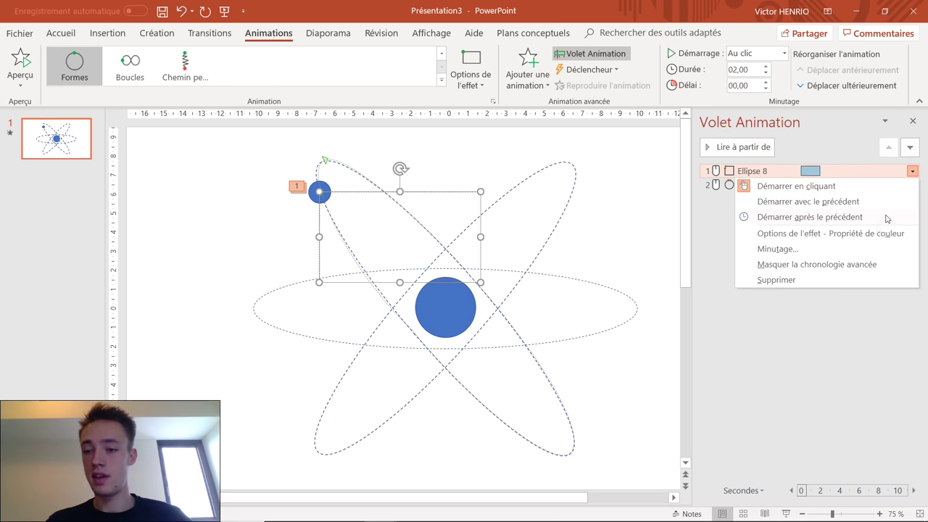
{"action": "left_click", "coordinate": [761, 338]}
{"action": "left_click", "coordinate": [841, 172]}
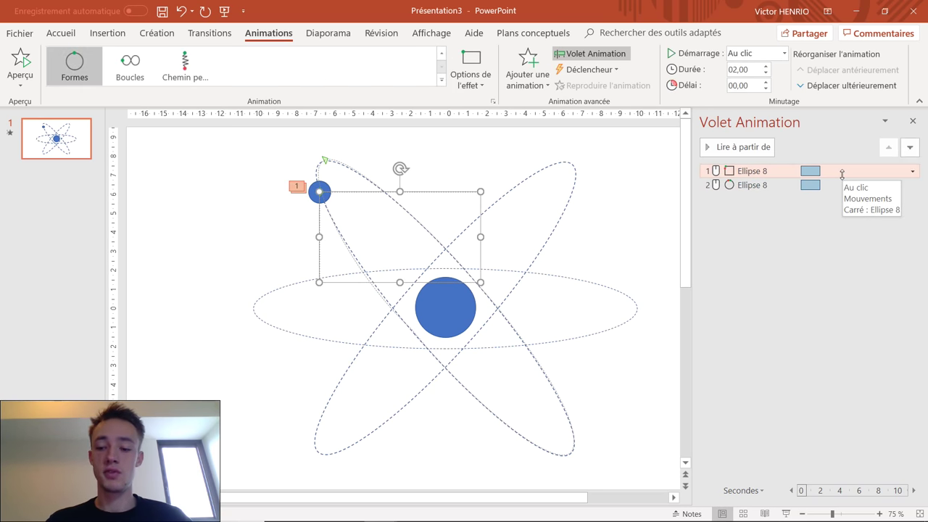
{"action": "key", "text": "Delete"}
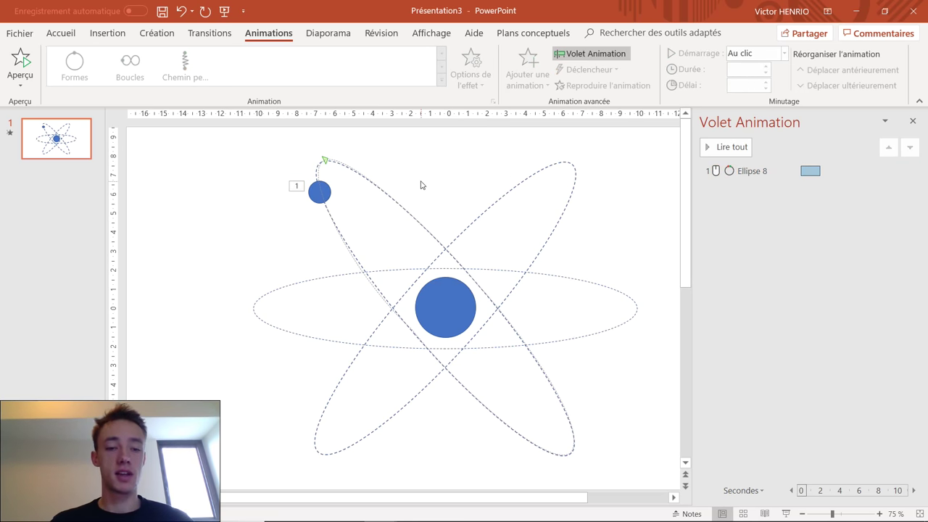
{"action": "left_click", "coordinate": [320, 195]}
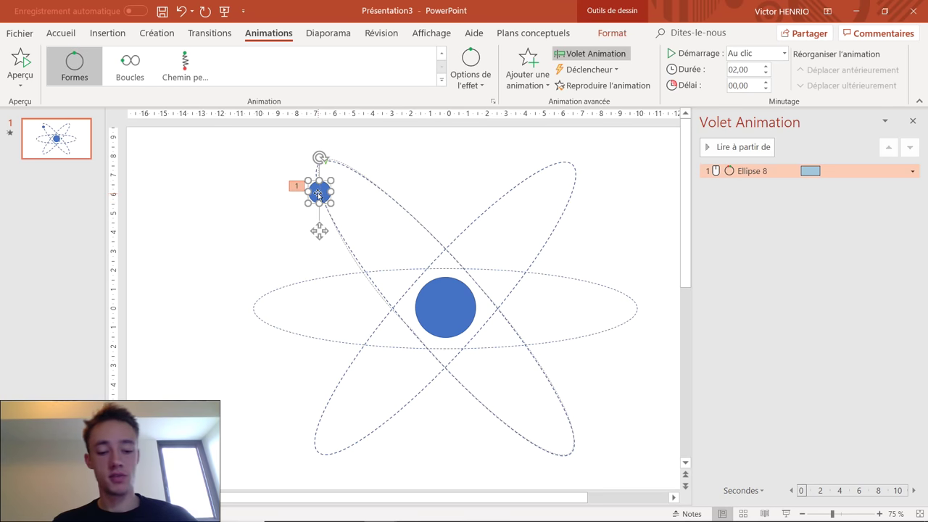
Step: Duplicate the electron with Ctrl+D and place the copy on the lower-left of the other tilted orbit
{"action": "key", "text": "ctrl+d"}
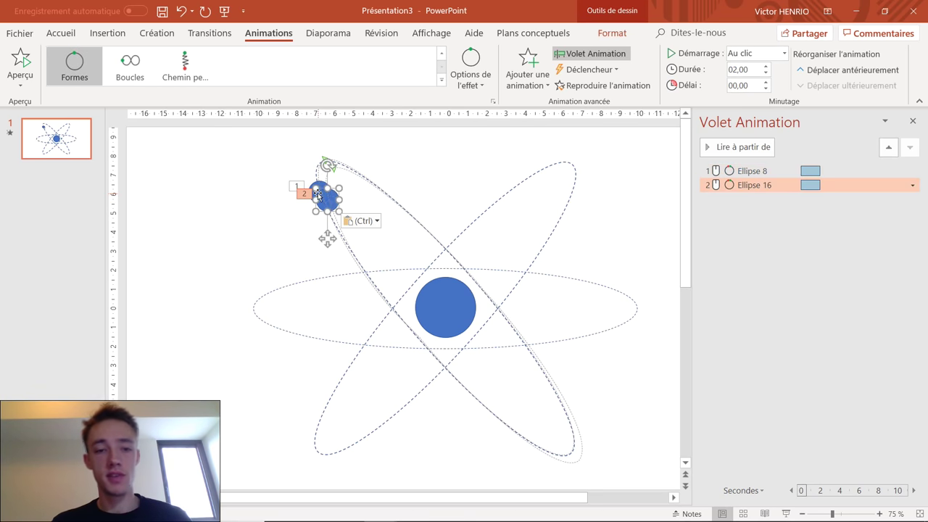
{"action": "left_click_drag", "start_coordinate": [331, 197], "coordinate": [561, 211]}
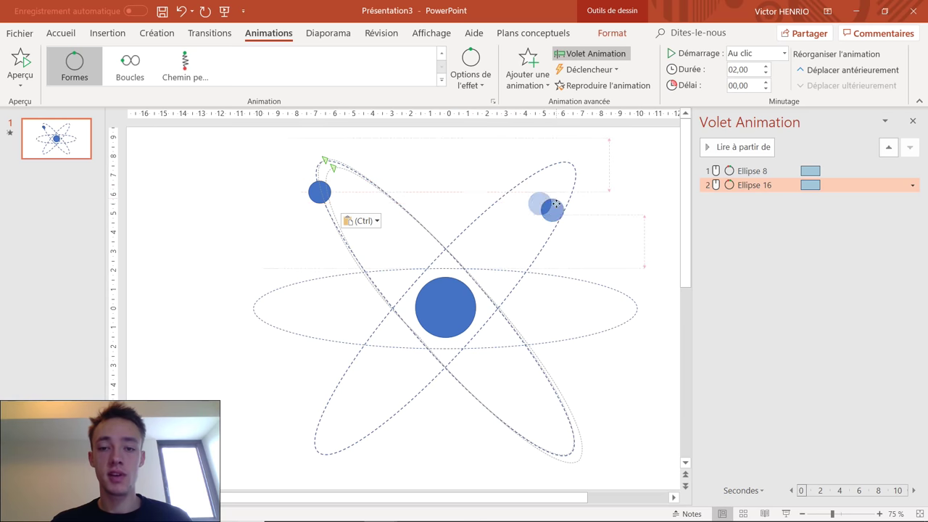
{"action": "mouse_move", "coordinate": [553, 218]}
{"action": "left_mouse_down"}
{"action": "mouse_move", "coordinate": [536, 268]}
{"action": "mouse_move", "coordinate": [338, 368]}
{"action": "left_mouse_up"}
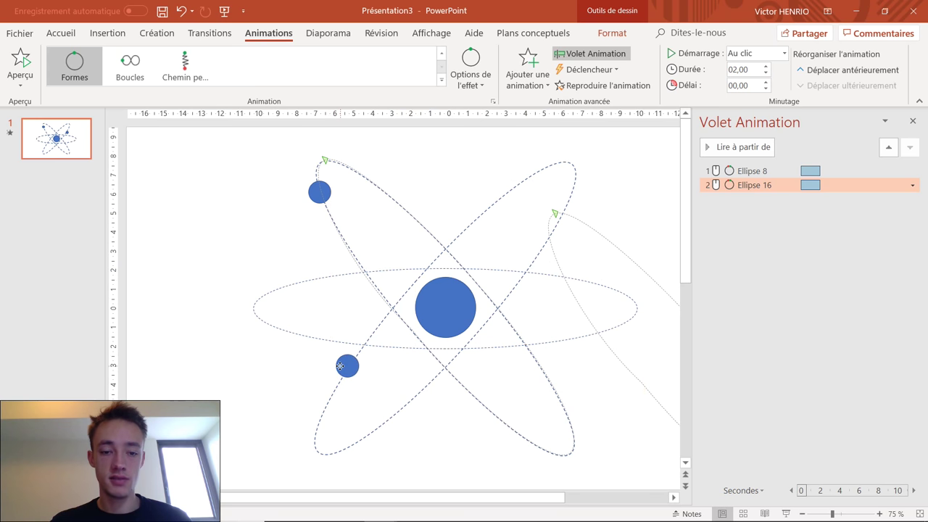
{"action": "left_click_drag", "start_coordinate": [337, 368], "coordinate": [347, 367]}
Step: Rotate and shift the copy's motion path so it follows that tilted orbit
{"action": "left_click", "coordinate": [352, 328]}
{"action": "scroll", "coordinate": [367, 385], "scroll_direction": "down", "scroll_amount": 3}
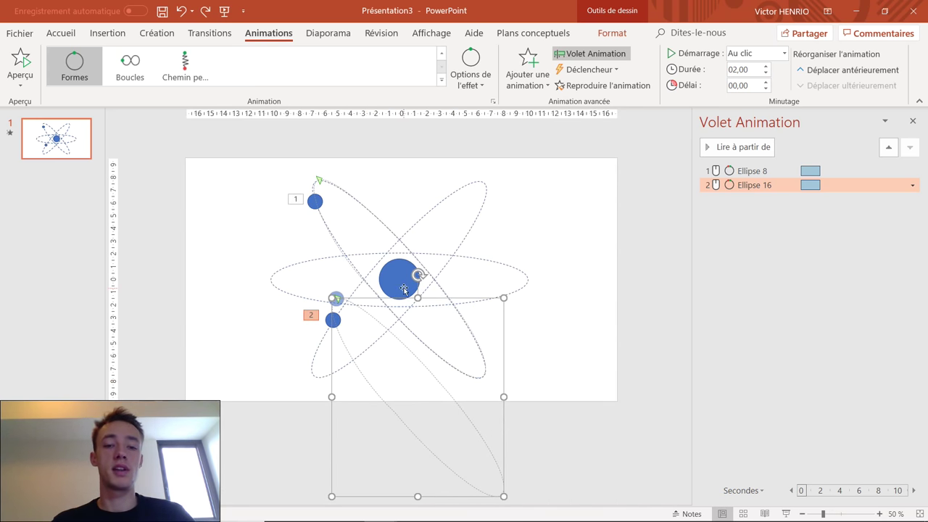
{"action": "left_click_drag", "start_coordinate": [418, 275], "coordinate": [327, 411]}
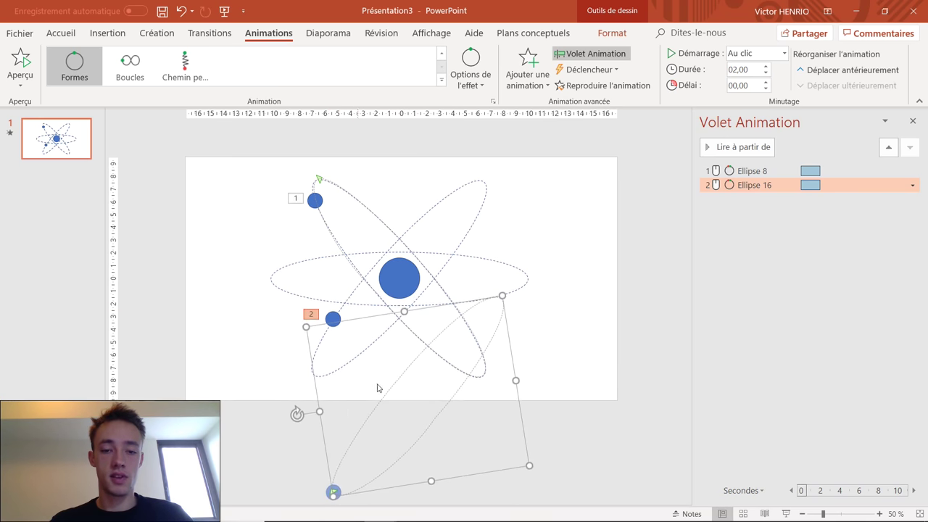
{"action": "left_click", "coordinate": [410, 366]}
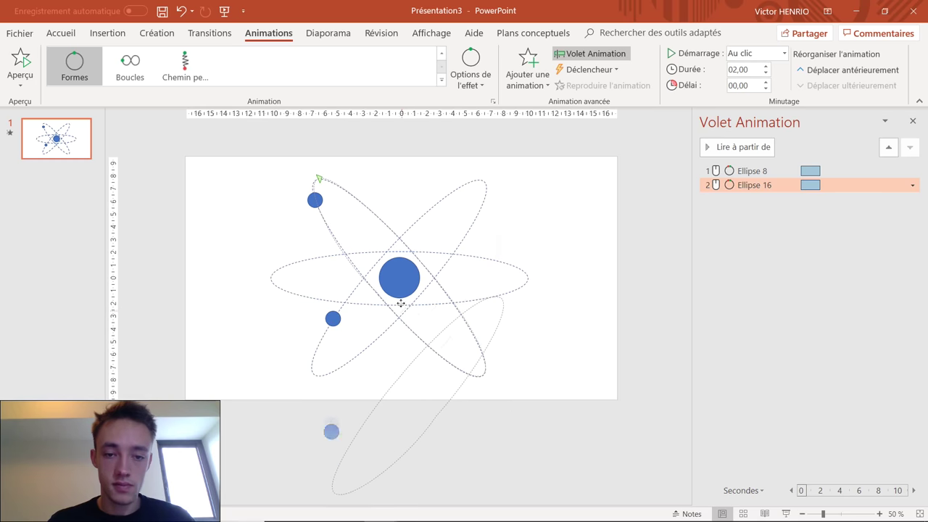
{"action": "left_click_drag", "start_coordinate": [406, 387], "coordinate": [394, 288]}
{"action": "left_click", "coordinate": [347, 369]}
{"action": "left_click", "coordinate": [347, 369]}
{"action": "scroll", "coordinate": [560, 210], "scroll_direction": "up", "scroll_amount": 2}
{"action": "left_click", "coordinate": [560, 211]}
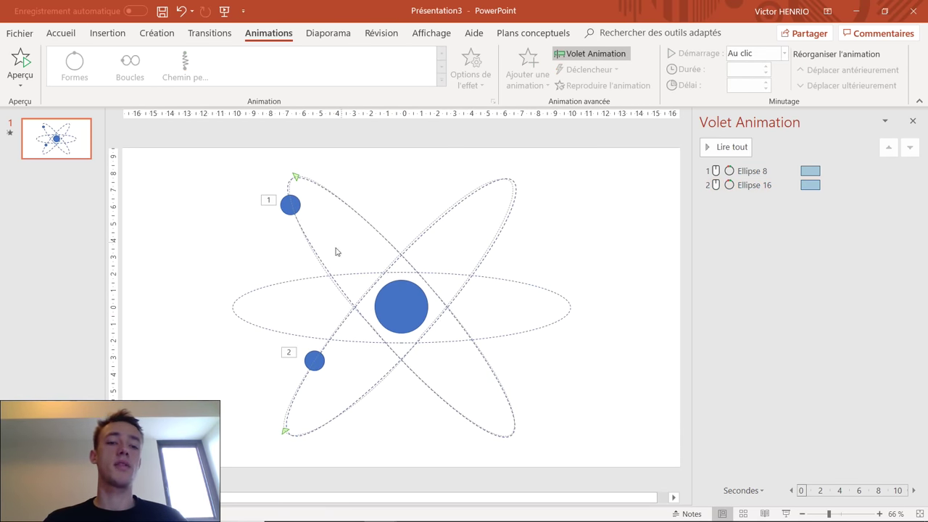
Step: Copy an electron onto the right side of the horizontal orbit
{"action": "key", "text": "alt+l"}
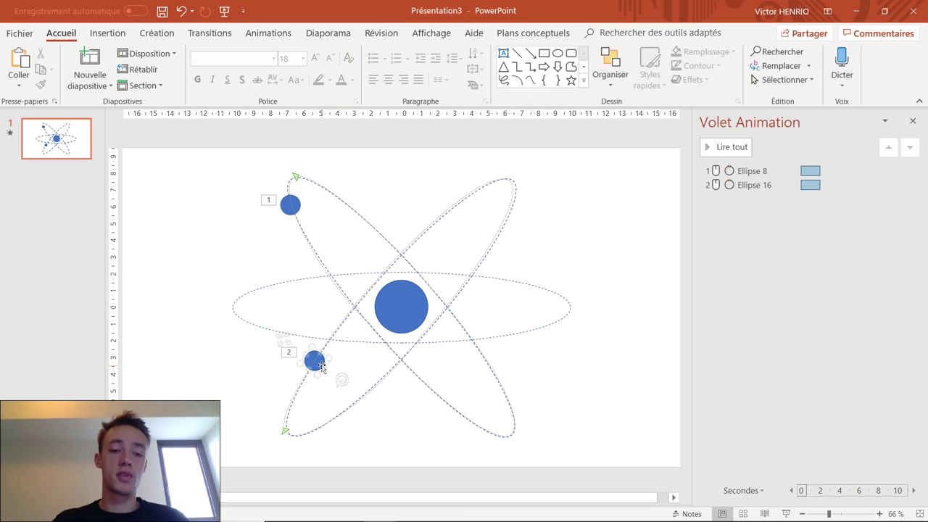
{"action": "left_click_drag", "start_coordinate": [321, 367], "coordinate": [502, 333]}
{"action": "left_click", "coordinate": [597, 251]}
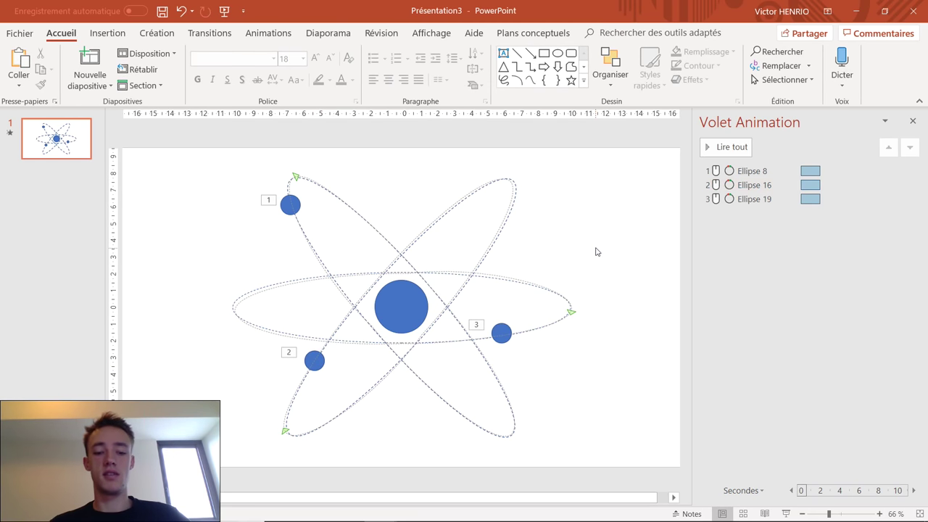
Step: Run the slideshow to preview all three electrons orbiting, then exit with Esc
{"action": "key", "text": "F5"}
{"action": "left_click", "coordinate": [597, 252]}
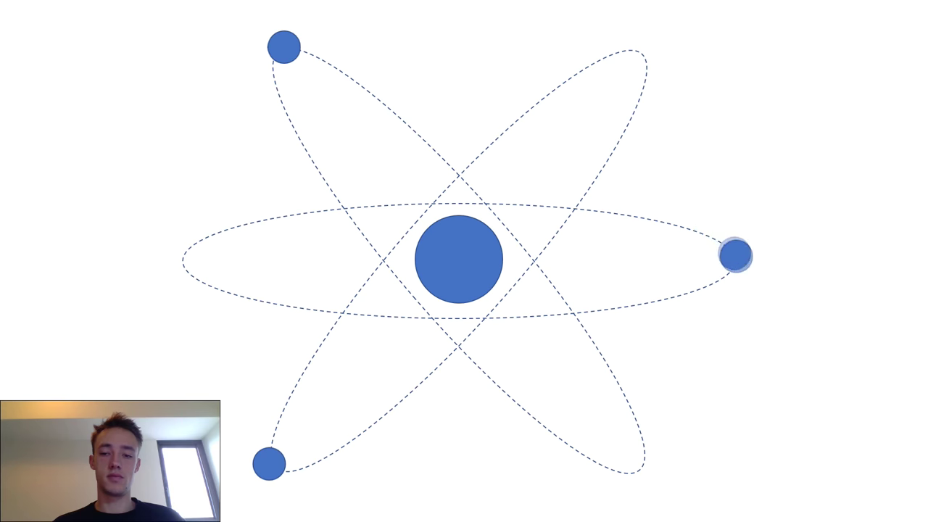
{"action": "key", "text": "Escape"}
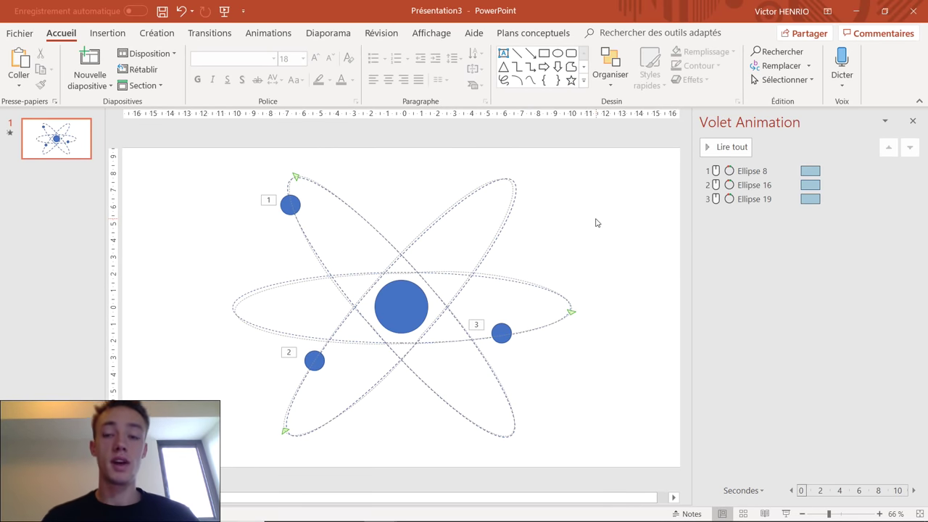
Step: Select all three orbit animations and set their smooth start to 0 s
{"action": "left_click", "coordinate": [833, 174]}
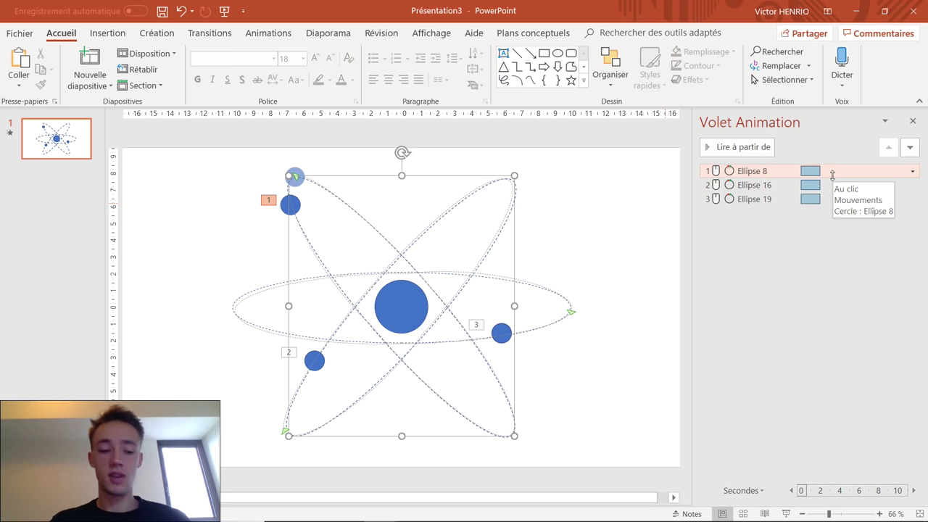
{"action": "key", "text": "shift"}
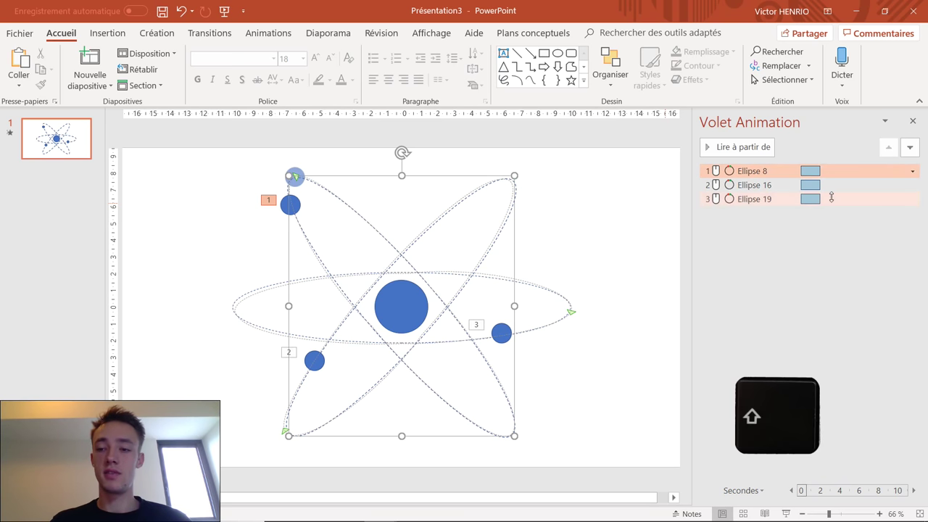
{"action": "left_click", "coordinate": [831, 197], "text": "shift"}
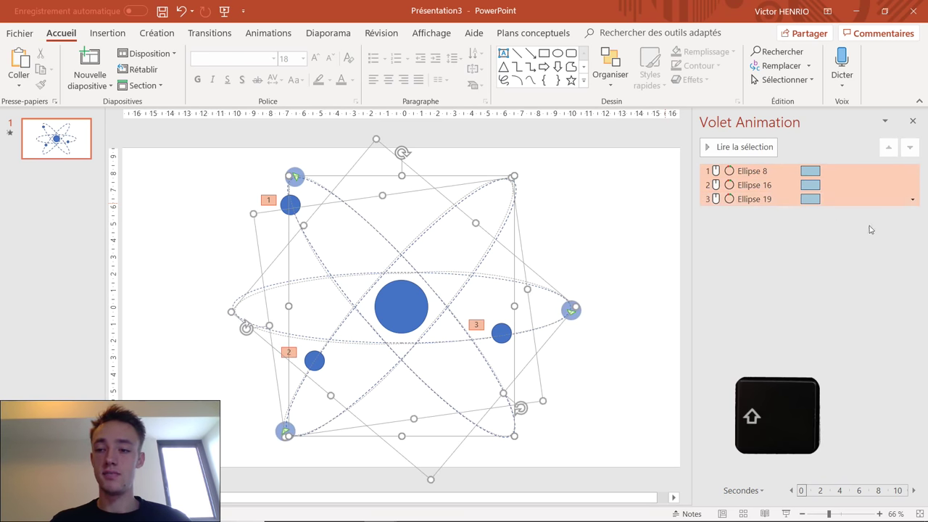
{"action": "left_click", "coordinate": [912, 201]}
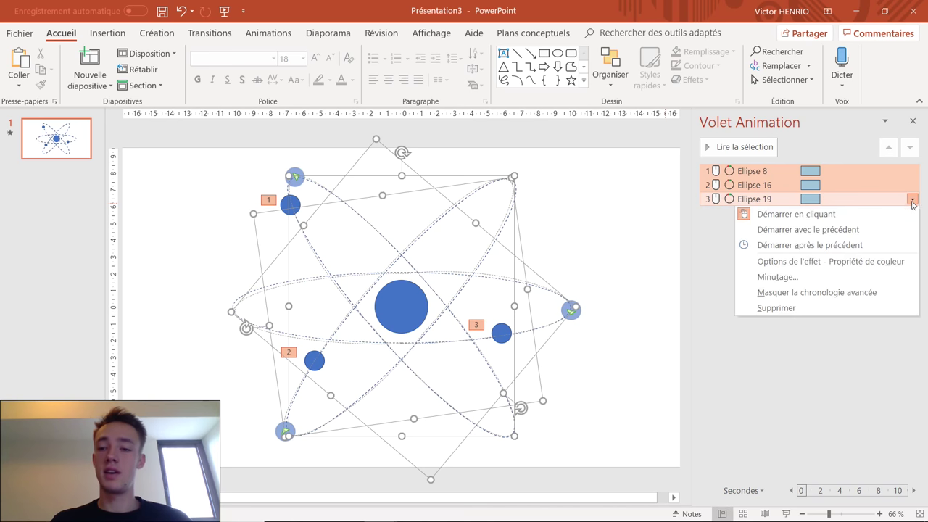
{"action": "left_click", "coordinate": [837, 262]}
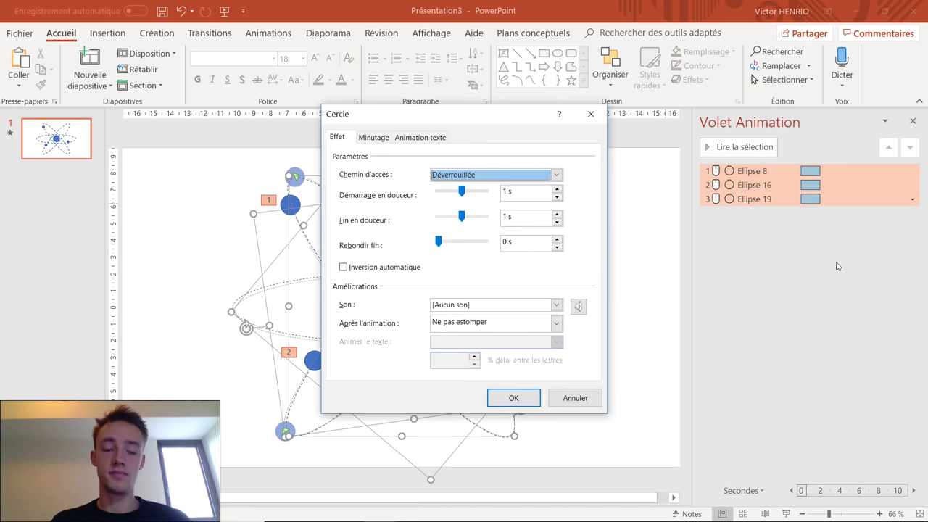
{"action": "mouse_move", "coordinate": [462, 191]}
{"action": "left_mouse_down"}
{"action": "mouse_move", "coordinate": [421, 201]}
{"action": "mouse_move", "coordinate": [434, 222]}
{"action": "left_mouse_up"}
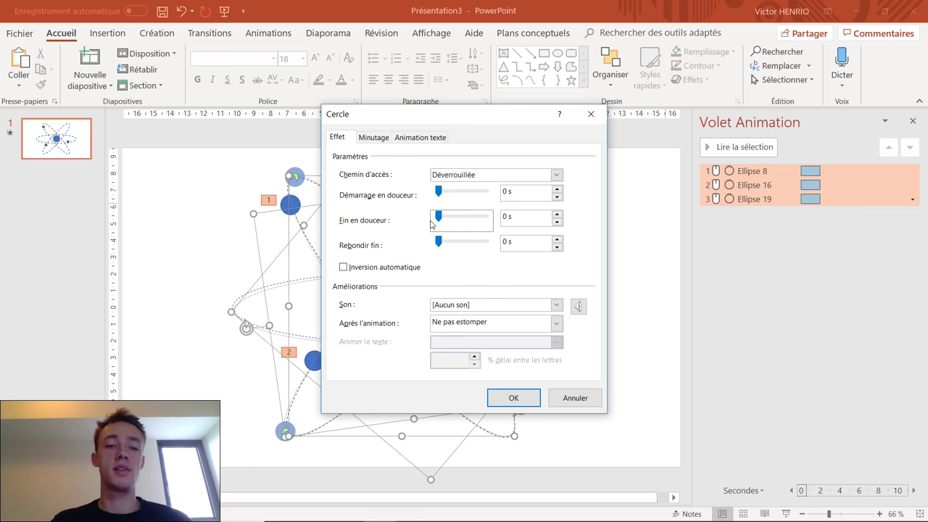
Step: Make the orbits repeat 'Jusqu'au clic suivant' with a '3 secondes (lent)' duration
{"action": "left_click", "coordinate": [377, 140]}
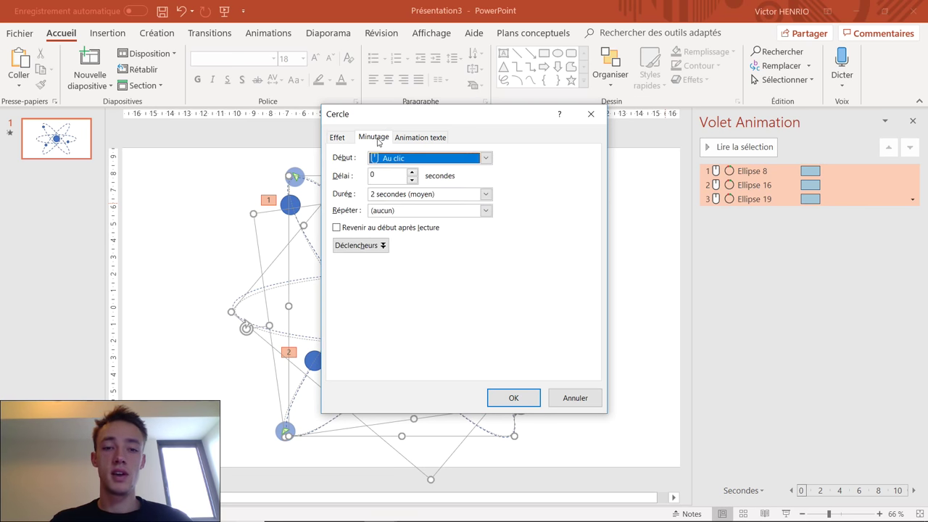
{"action": "left_click", "coordinate": [465, 213]}
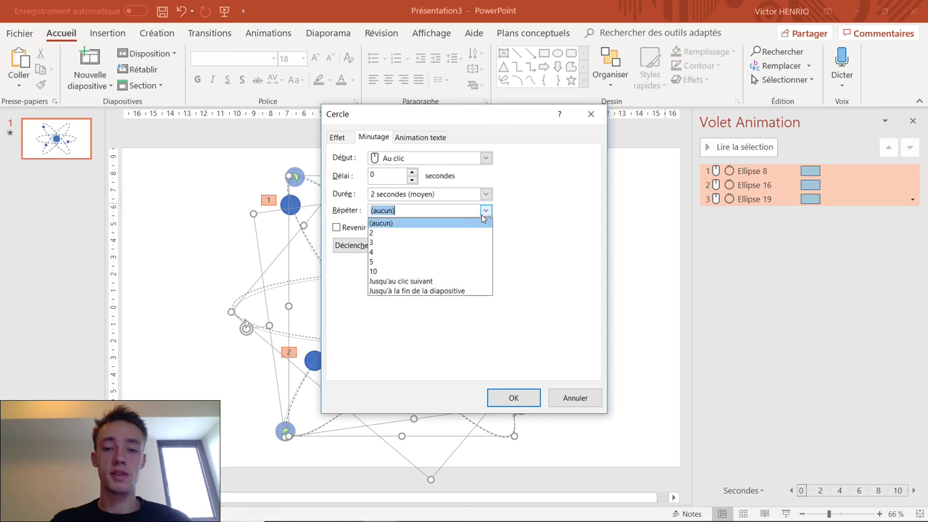
{"action": "left_click", "coordinate": [419, 284]}
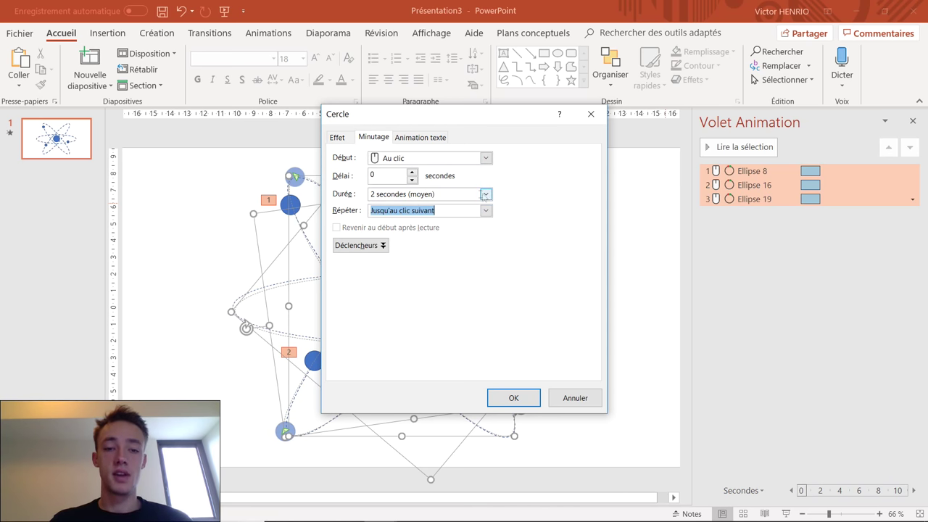
{"action": "left_click", "coordinate": [475, 194]}
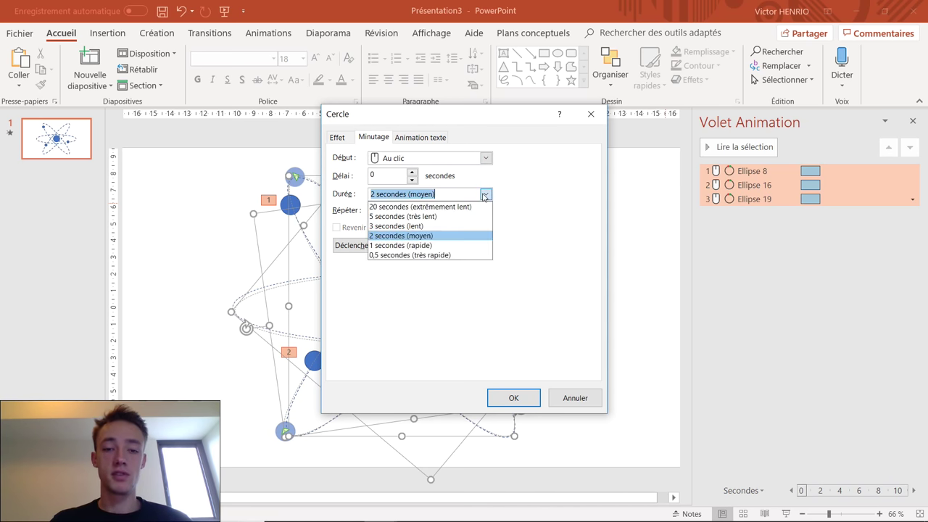
{"action": "left_click", "coordinate": [449, 230]}
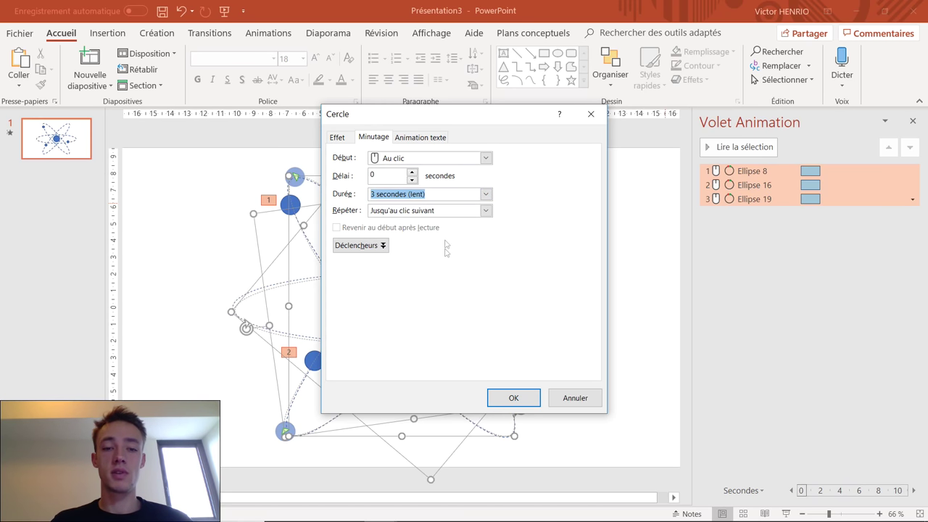
{"action": "left_click", "coordinate": [500, 400]}
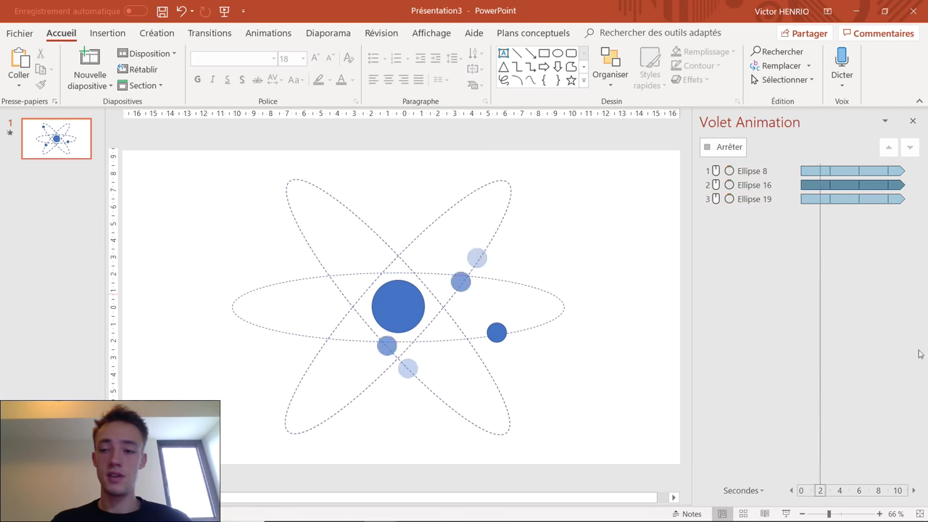
{"action": "left_click", "coordinate": [631, 220]}
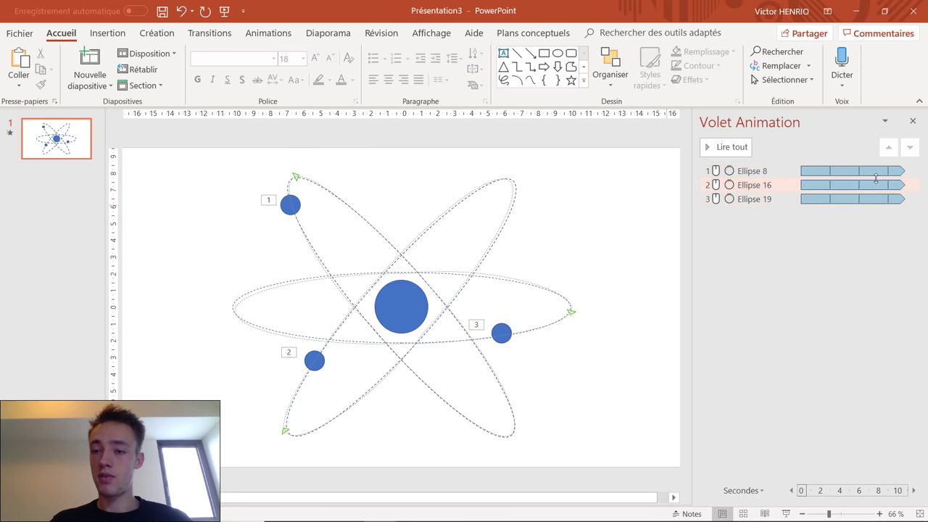
Step: Set all three orbit animations to Start With Previous, then preview the slideshow
{"action": "left_click", "coordinate": [913, 184]}
{"action": "left_click", "coordinate": [912, 185]}
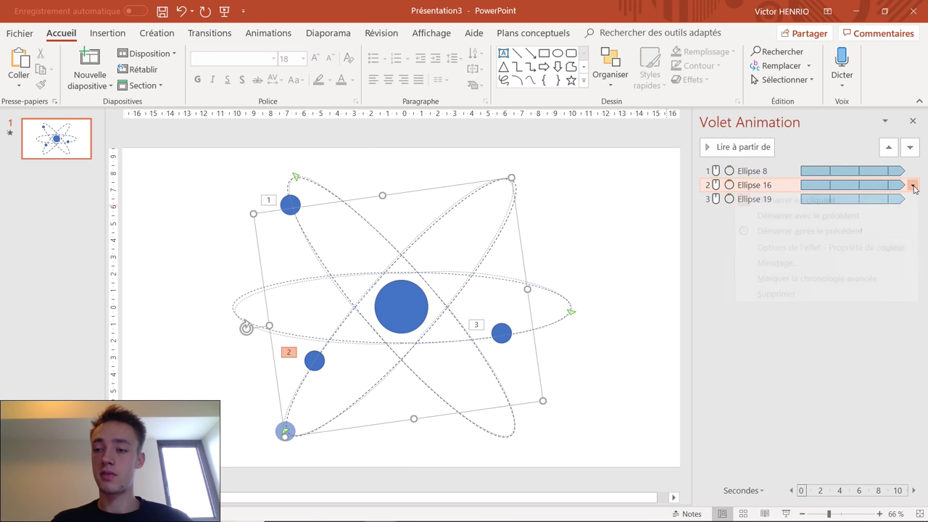
{"action": "left_click", "coordinate": [581, 308]}
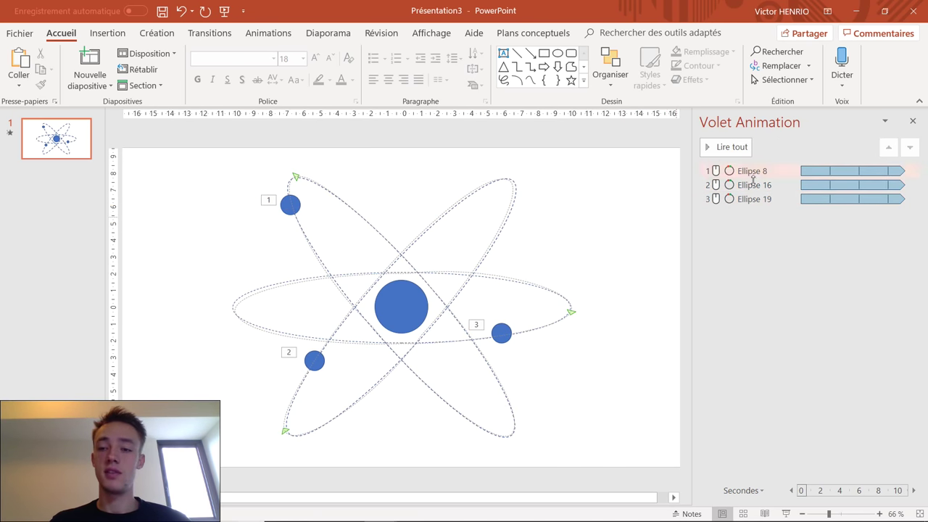
{"action": "left_click", "coordinate": [780, 171]}
{"action": "left_click", "coordinate": [783, 199], "text": "shift"}
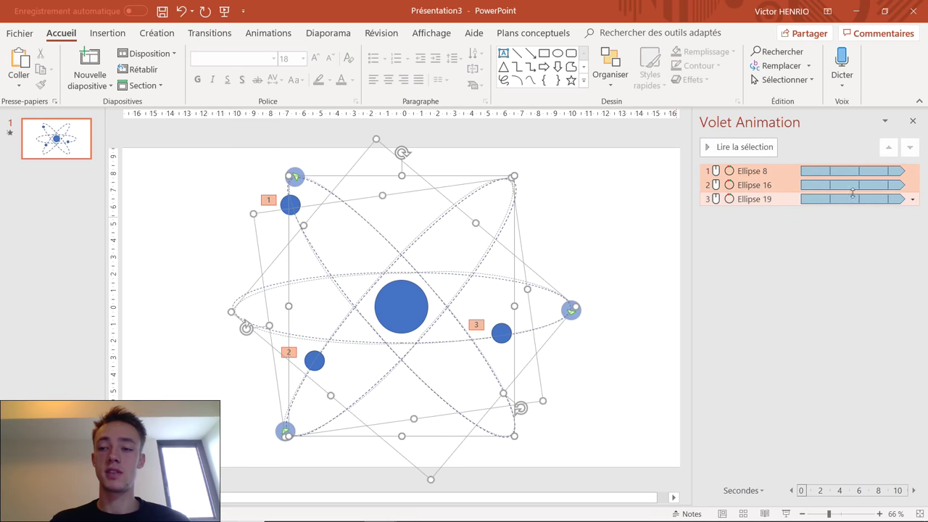
{"action": "left_click", "coordinate": [912, 200]}
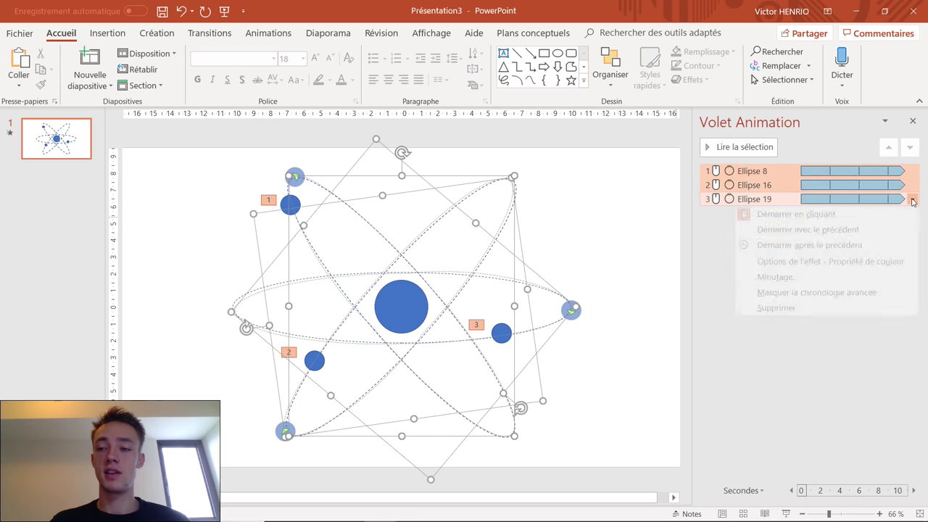
{"action": "left_click", "coordinate": [871, 230]}
{"action": "left_click", "coordinate": [778, 251]}
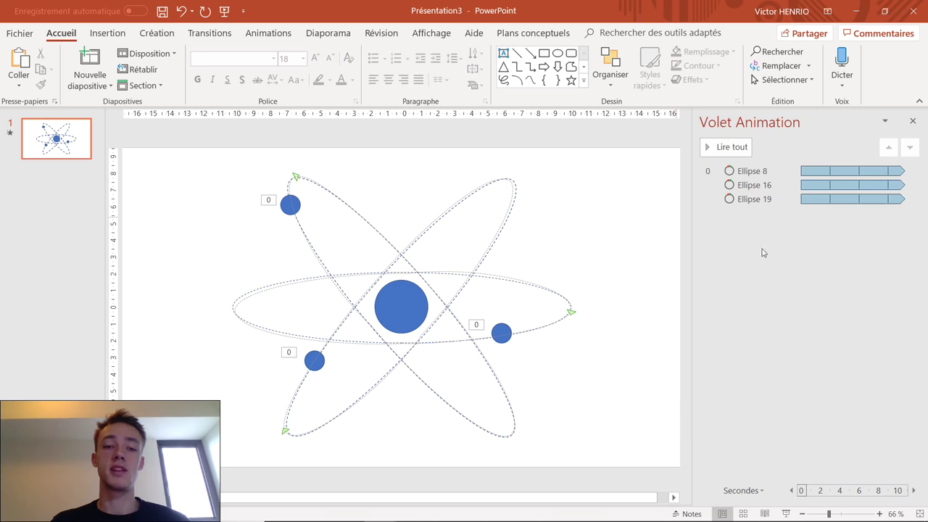
{"action": "left_click", "coordinate": [285, 211]}
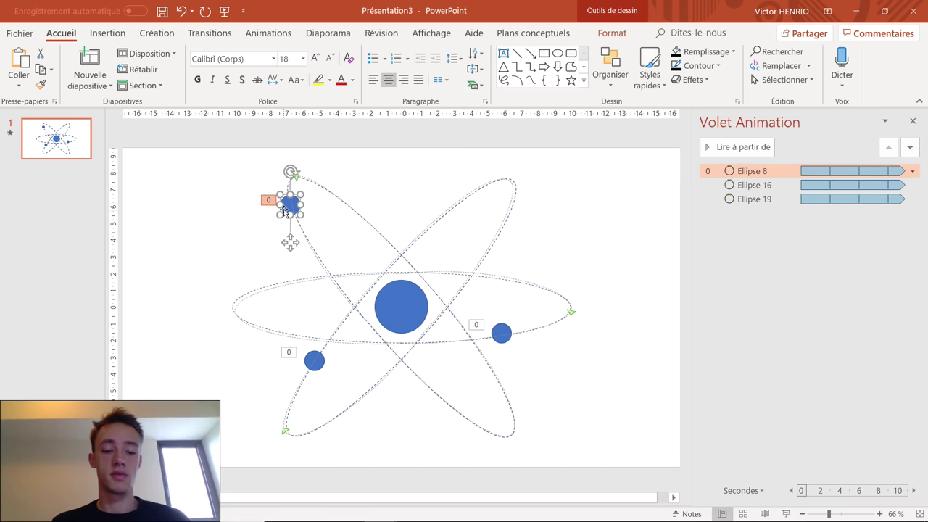
{"action": "key", "text": "F5"}
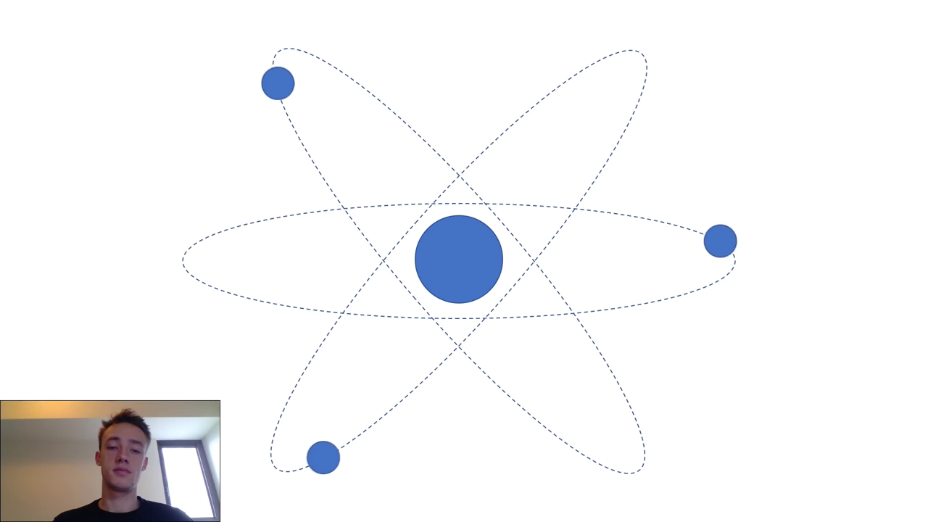
{"action": "key", "text": "Escape"}
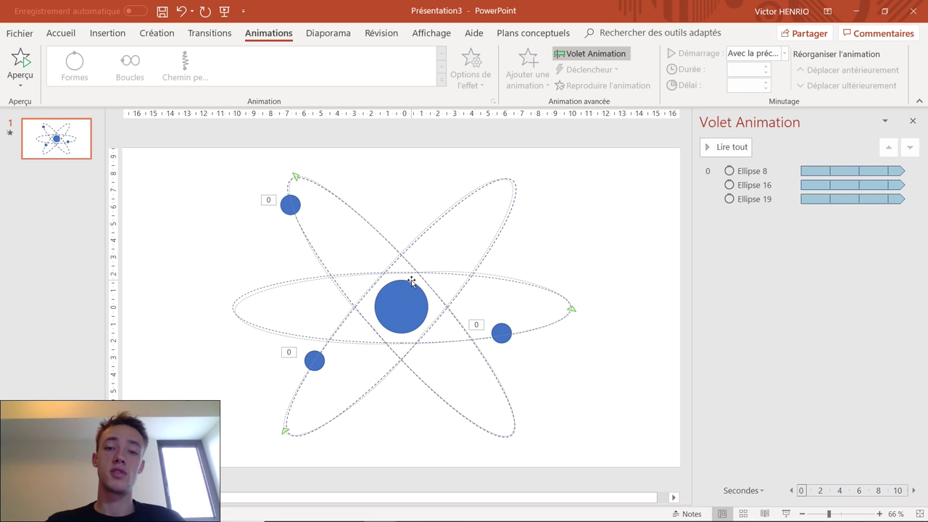
{"action": "left_click", "coordinate": [290, 205]}
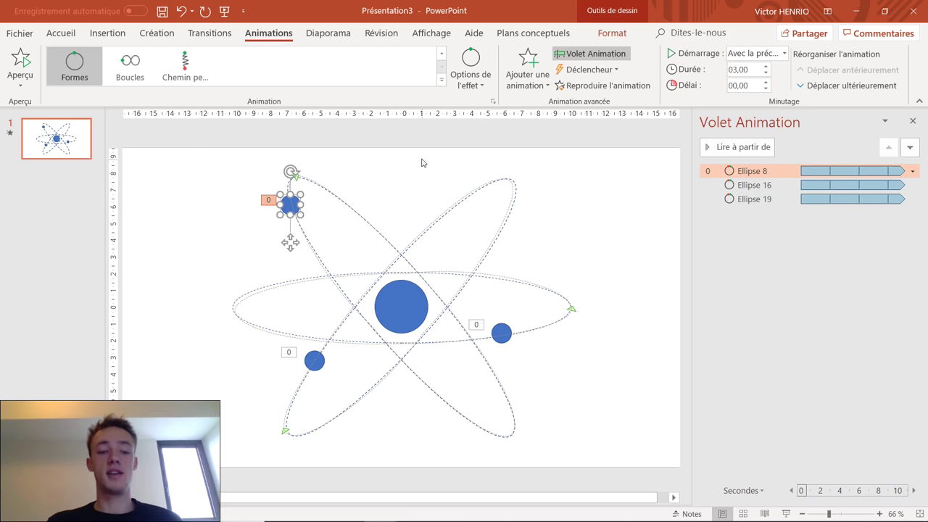
Step: Duplicate an electron, delete the copy's motion path, and place it on the nucleus
{"action": "key", "text": "ctrl+d"}
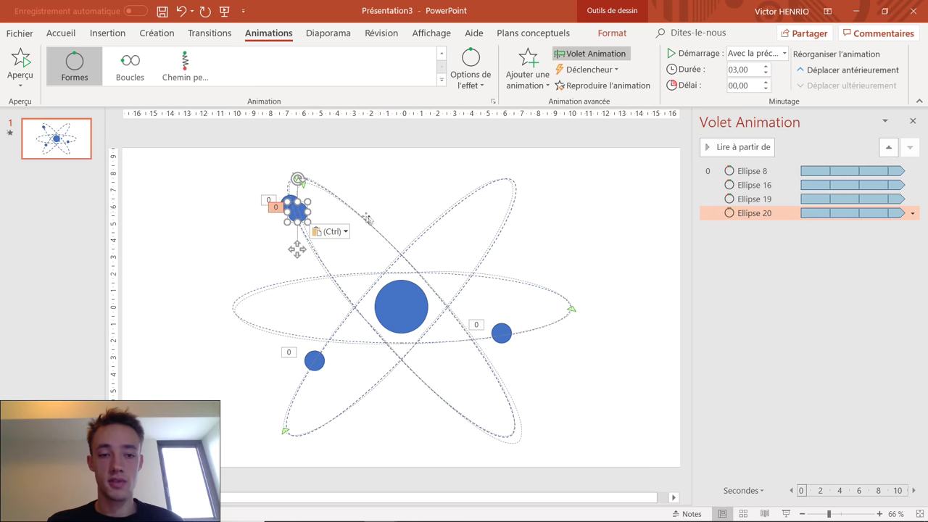
{"action": "left_click_drag", "start_coordinate": [303, 208], "coordinate": [410, 191]}
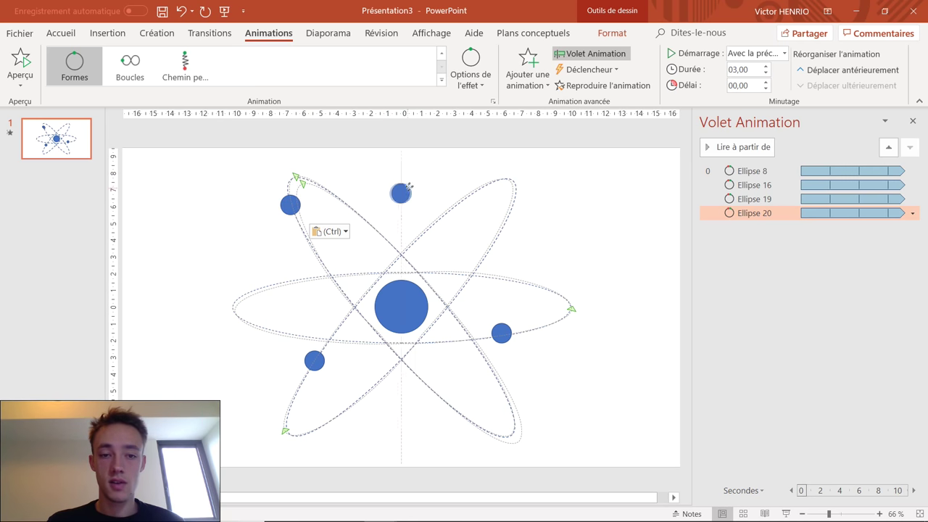
{"action": "left_click", "coordinate": [429, 171]}
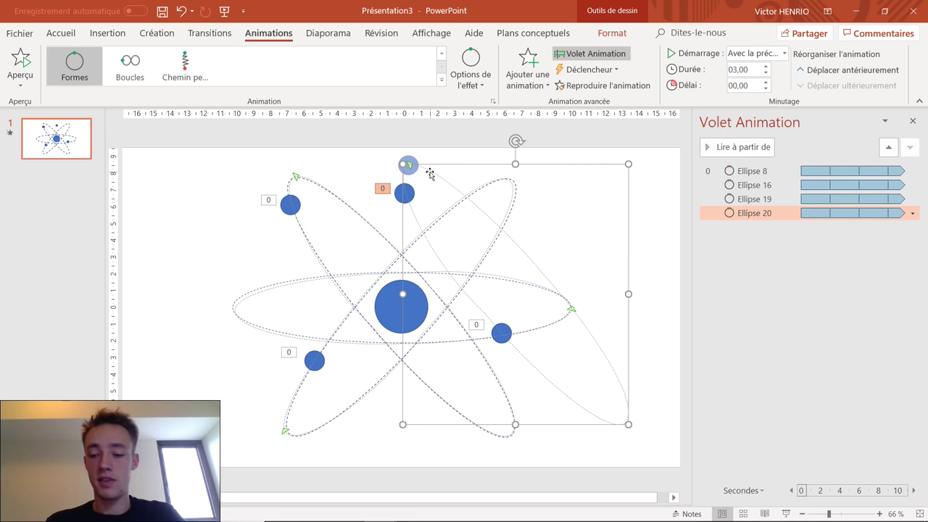
{"action": "key", "text": "Delete"}
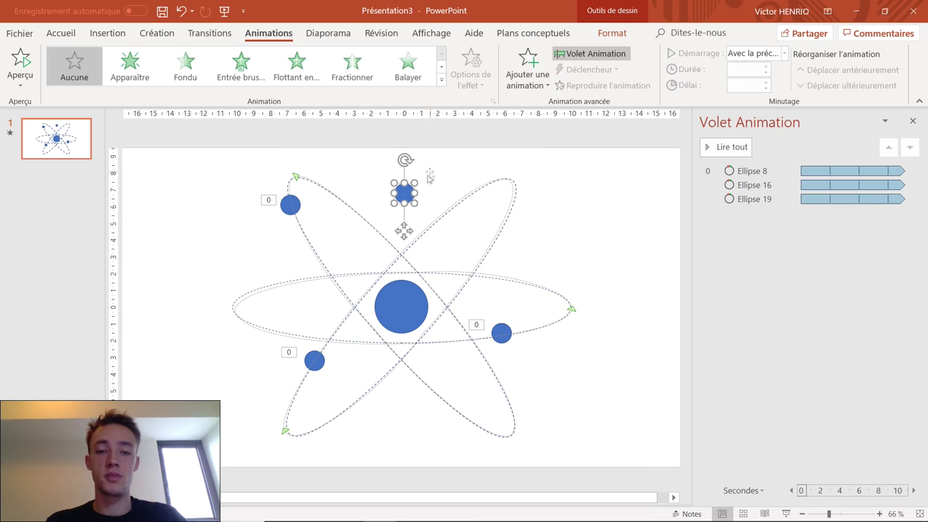
{"action": "left_click_drag", "start_coordinate": [404, 193], "coordinate": [390, 290]}
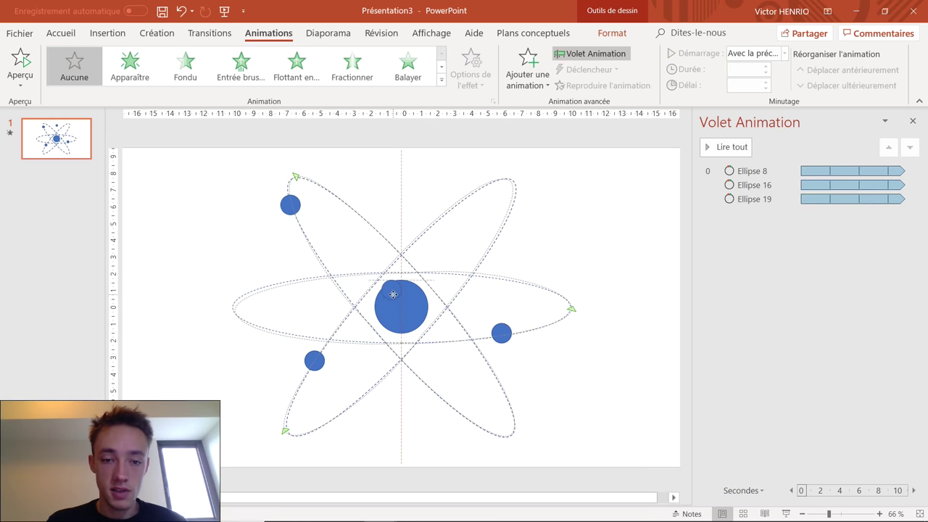
Step: Fill the three orbiting electrons black
{"action": "left_click", "coordinate": [332, 205]}
{"action": "left_click", "coordinate": [287, 206]}
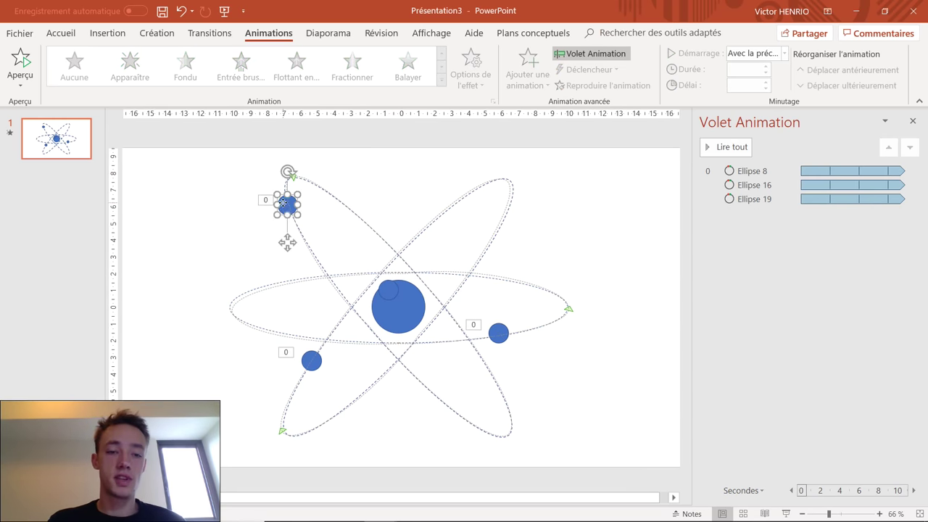
{"action": "left_click", "coordinate": [312, 360], "text": "shift"}
{"action": "left_click", "coordinate": [498, 332], "text": "shift"}
{"action": "right_click", "coordinate": [498, 331]}
{"action": "left_click", "coordinate": [551, 353]}
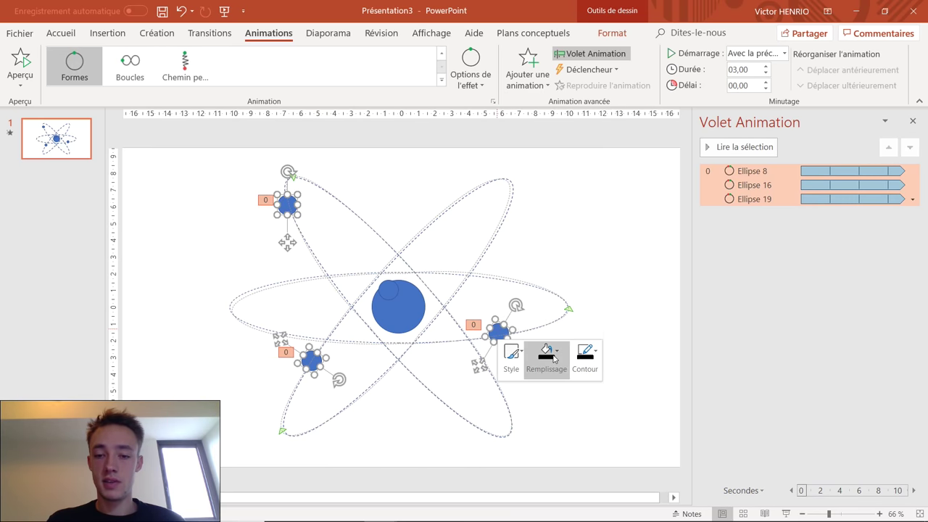
{"action": "left_click", "coordinate": [541, 166]}
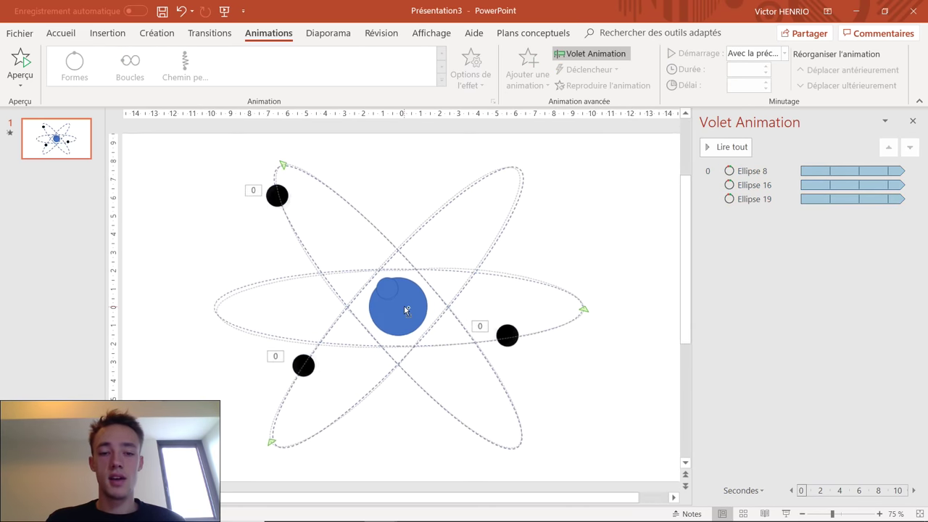
Step: Zoom in and duplicate the small circle repeatedly, packing copies across the nucleus
{"action": "scroll", "coordinate": [403, 305], "scroll_direction": "up", "scroll_amount": 4}
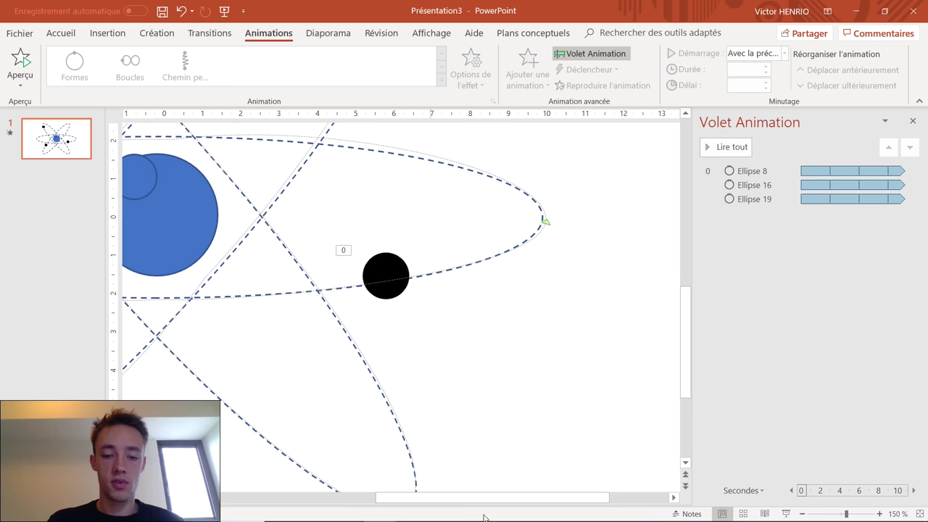
{"action": "left_click_drag", "start_coordinate": [312, 190], "coordinate": [295, 180]}
{"action": "left_click", "coordinate": [315, 202]}
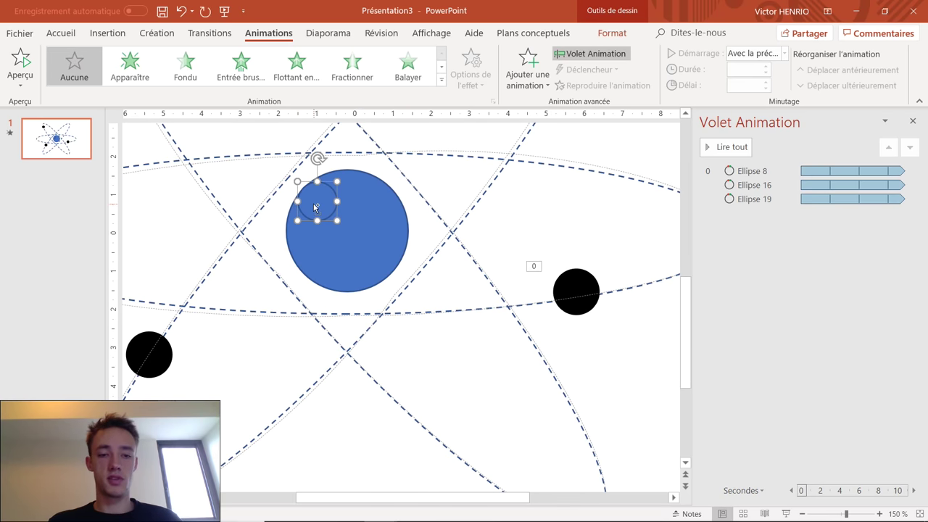
{"action": "key", "text": "ctrl+d"}
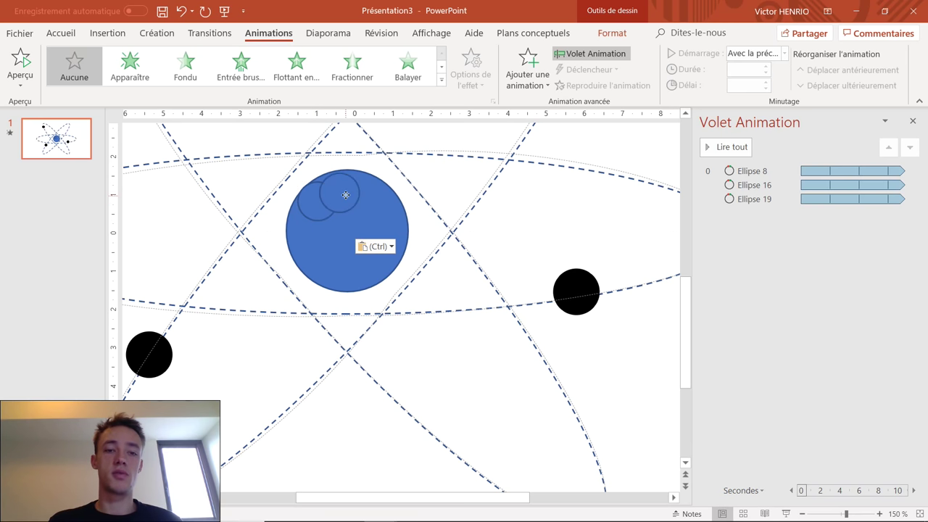
{"action": "mouse_move", "coordinate": [353, 207]}
{"action": "left_mouse_down"}
{"action": "mouse_move", "coordinate": [385, 216]}
{"action": "mouse_move", "coordinate": [388, 242]}
{"action": "left_mouse_up"}
{"action": "key", "text": "ctrl+d"}
{"action": "key", "text": "ctrl+d"}
{"action": "key", "text": "ctrl+d"}
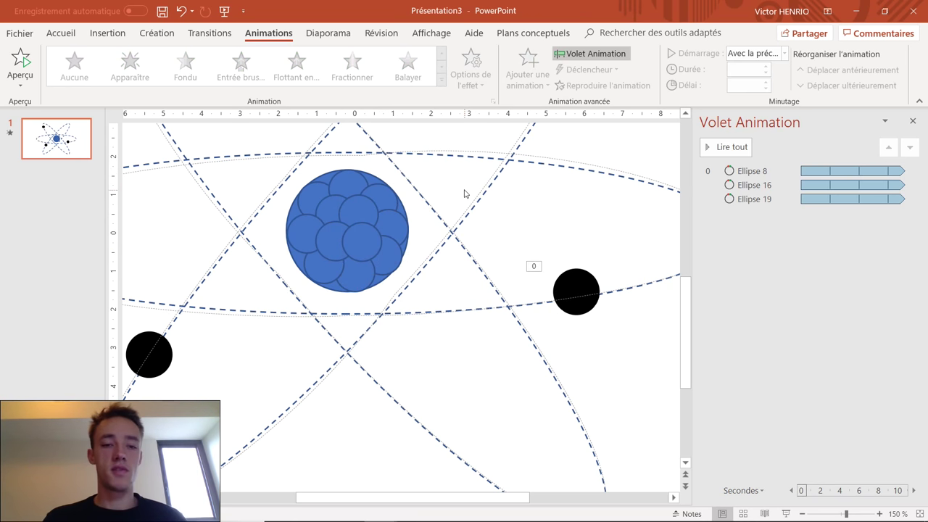
{"action": "left_click", "coordinate": [299, 198]}
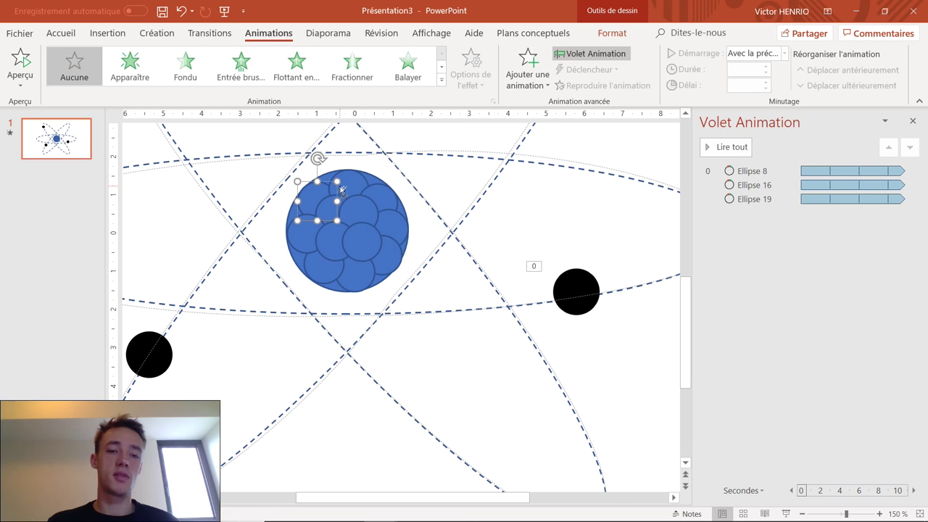
Step: Fill six of the small nucleus circles light grey with a black outline
{"action": "left_click", "coordinate": [379, 191], "text": "shift"}
{"action": "left_click", "coordinate": [392, 249], "text": "shift"}
{"action": "left_click", "coordinate": [383, 215], "text": "shift"}
{"action": "left_click", "coordinate": [332, 263], "text": "shift"}
{"action": "left_click", "coordinate": [337, 203], "text": "shift"}
{"action": "left_click", "coordinate": [349, 233], "text": "shift"}
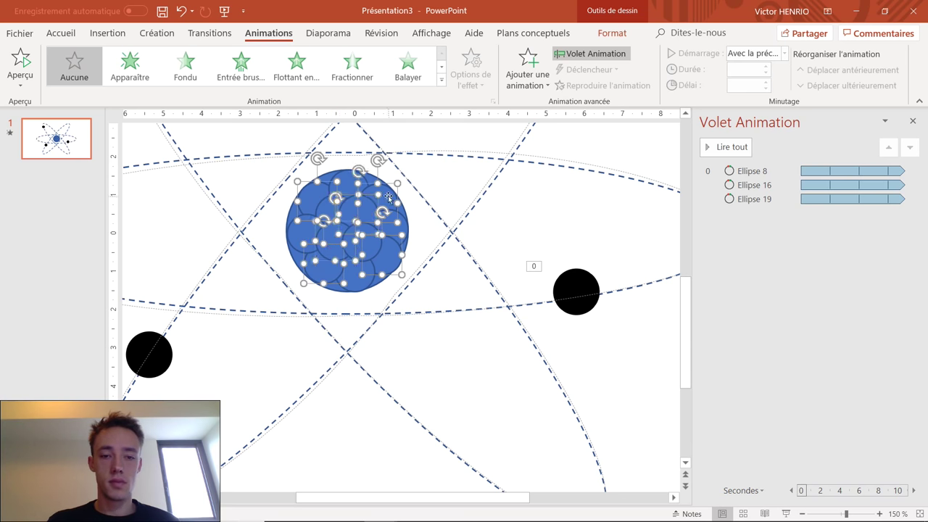
{"action": "right_click", "coordinate": [391, 200]}
{"action": "left_click", "coordinate": [438, 161]}
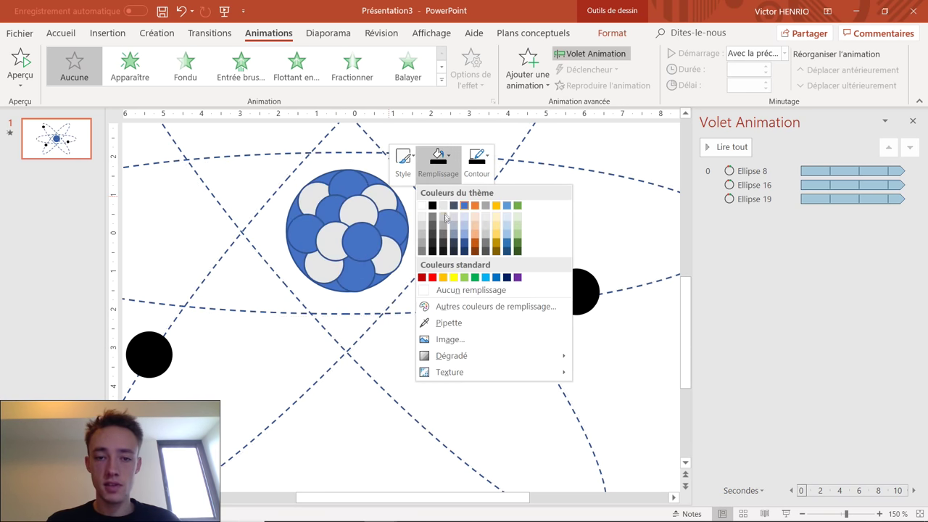
{"action": "left_click", "coordinate": [445, 220]}
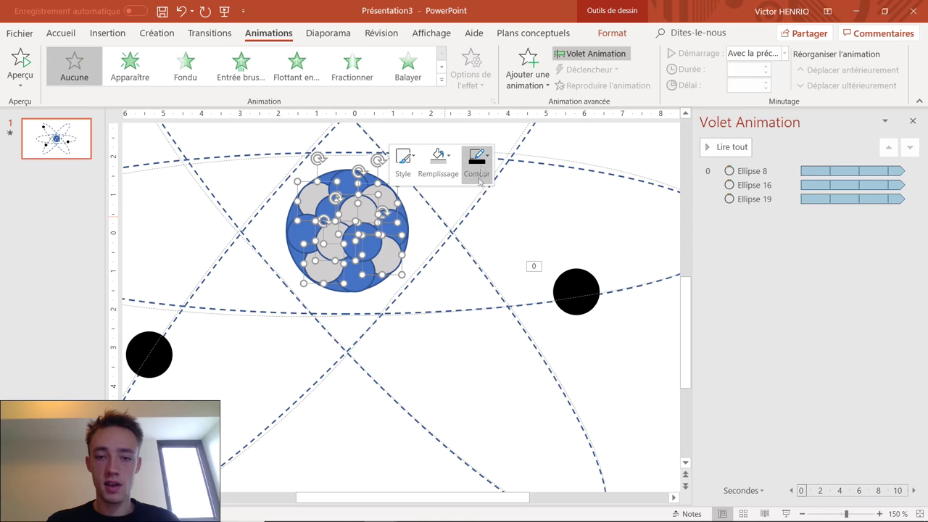
{"action": "left_click", "coordinate": [477, 161]}
{"action": "left_click", "coordinate": [478, 207]}
{"action": "key", "text": "Escape"}
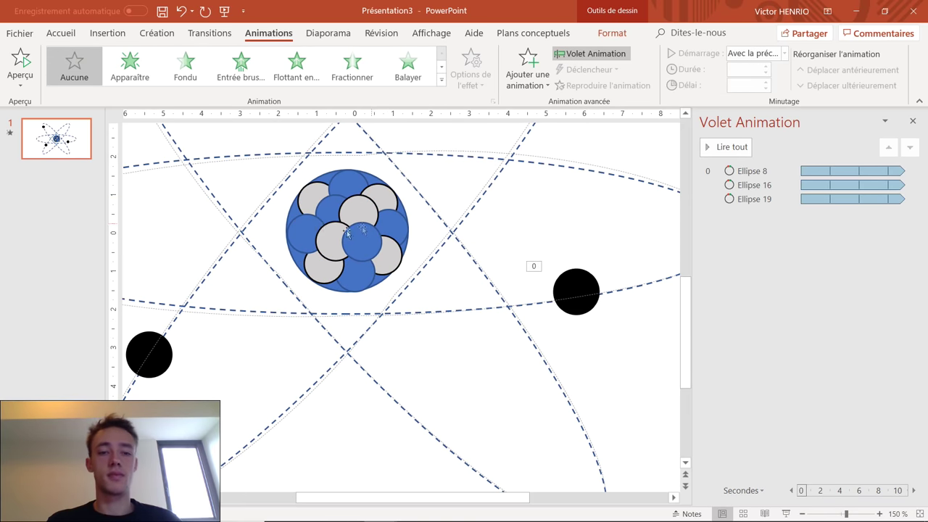
Step: Fill the remaining blue nucleus circles dark red
{"action": "left_click", "coordinate": [309, 239]}
{"action": "left_click", "coordinate": [339, 210], "text": "shift"}
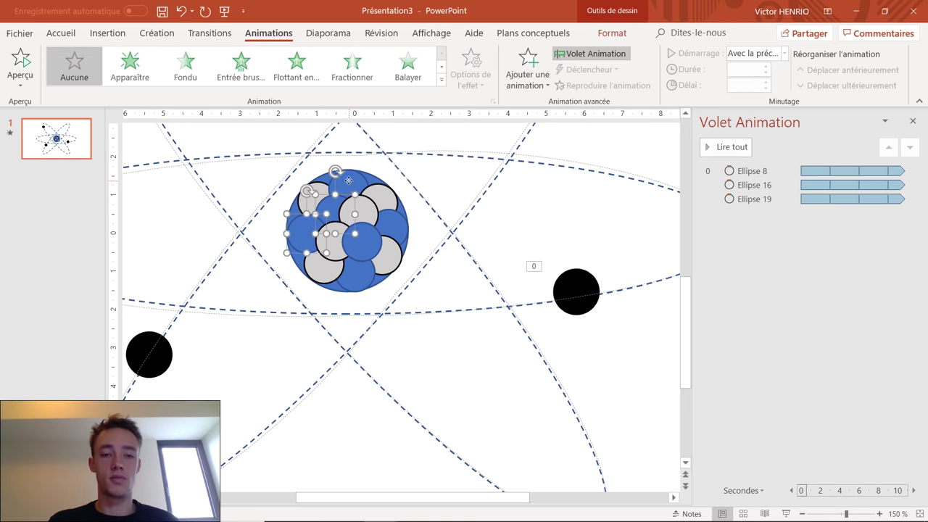
{"action": "left_click", "coordinate": [384, 201], "text": "shift"}
{"action": "left_click", "coordinate": [362, 243], "text": "shift"}
{"action": "right_click", "coordinate": [361, 265]}
{"action": "left_click", "coordinate": [408, 239]}
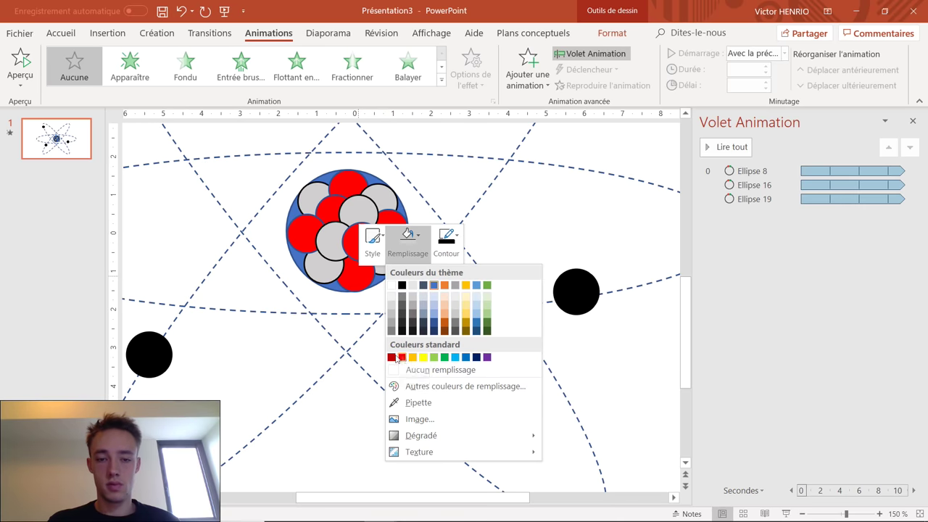
{"action": "left_click", "coordinate": [392, 356]}
{"action": "key", "text": "Escape"}
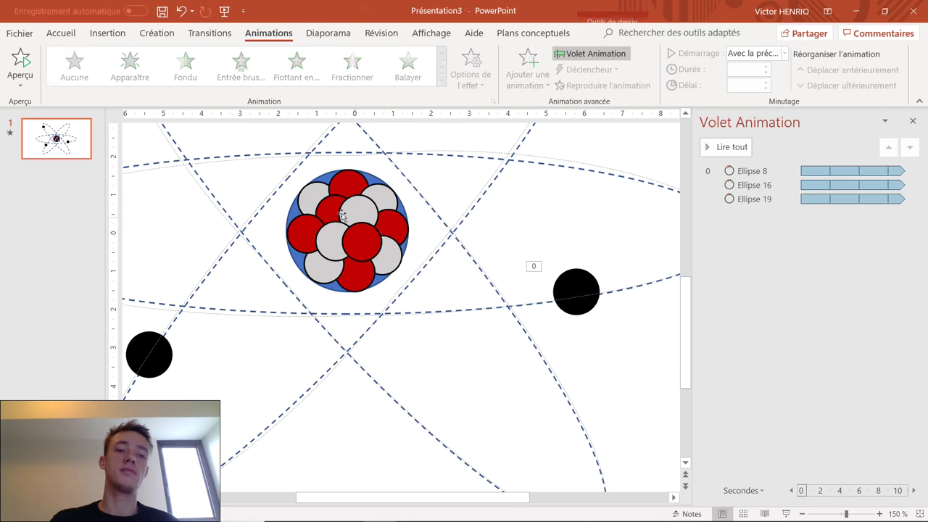
Step: Delete the big blue circle behind the small ones
{"action": "left_click", "coordinate": [341, 214]}
{"action": "scroll", "coordinate": [378, 253], "scroll_direction": "up", "scroll_amount": 2}
{"action": "key", "text": "Delete"}
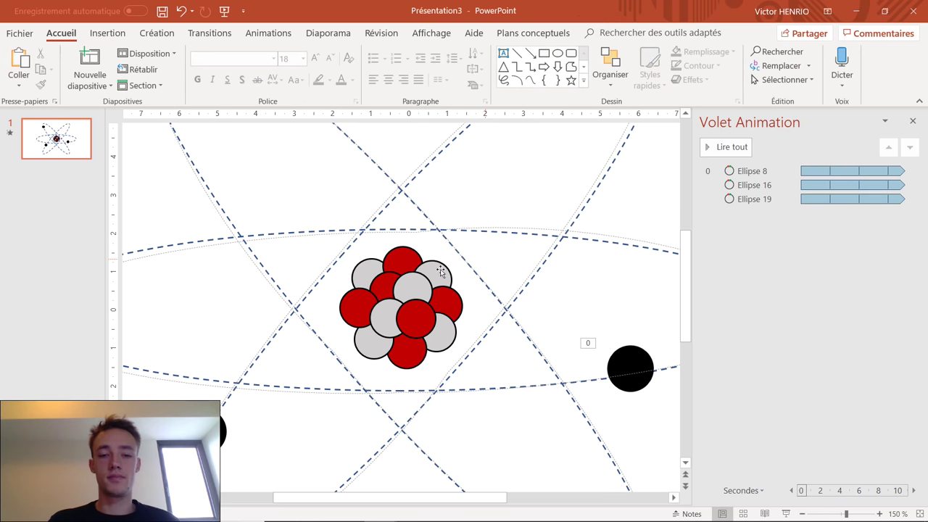
Step: Give every nucleus circle a red glow, zoom out, and preview the slideshow
{"action": "left_click_drag", "start_coordinate": [284, 186], "coordinate": [511, 422]}
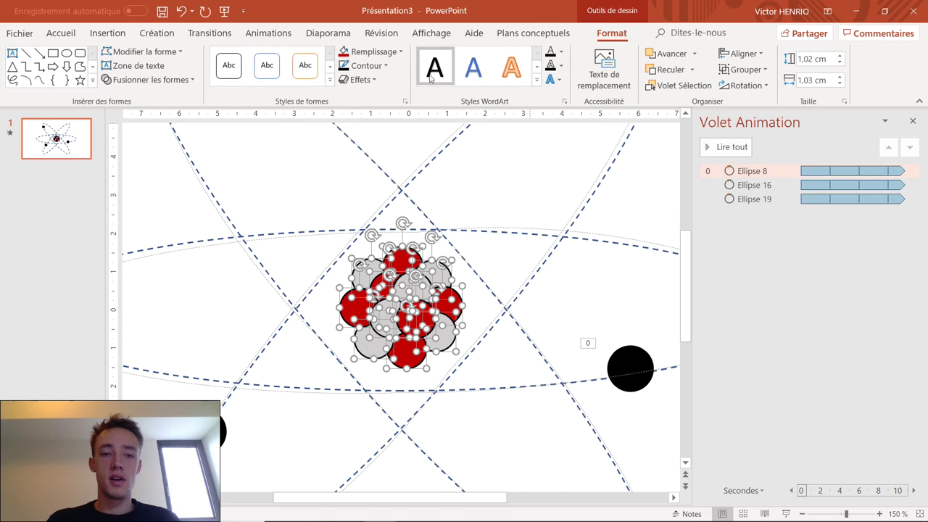
{"action": "left_click", "coordinate": [360, 80]}
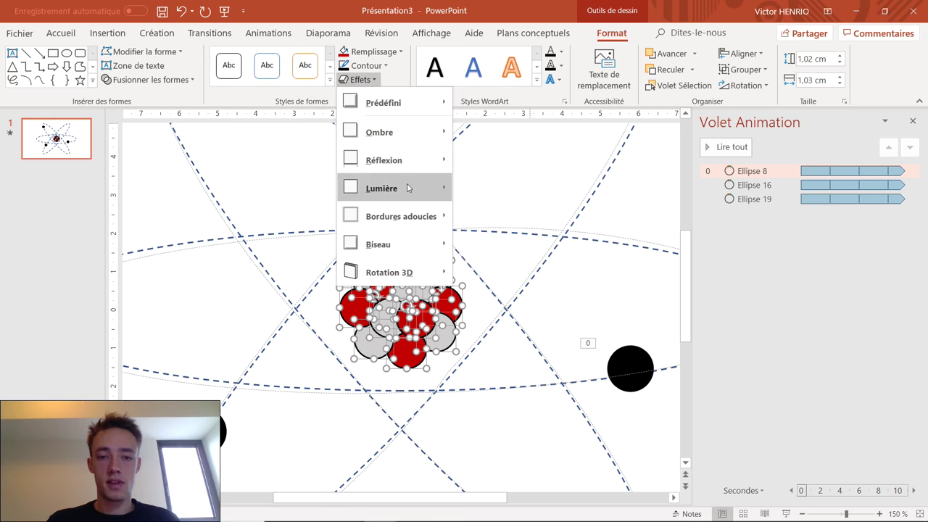
{"action": "mouse_move", "coordinate": [408, 187]}
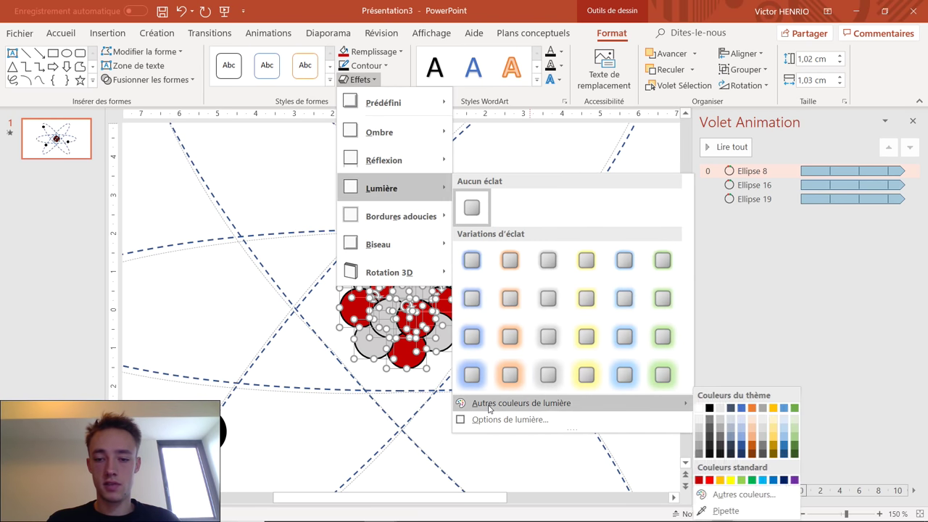
{"action": "mouse_move", "coordinate": [645, 404]}
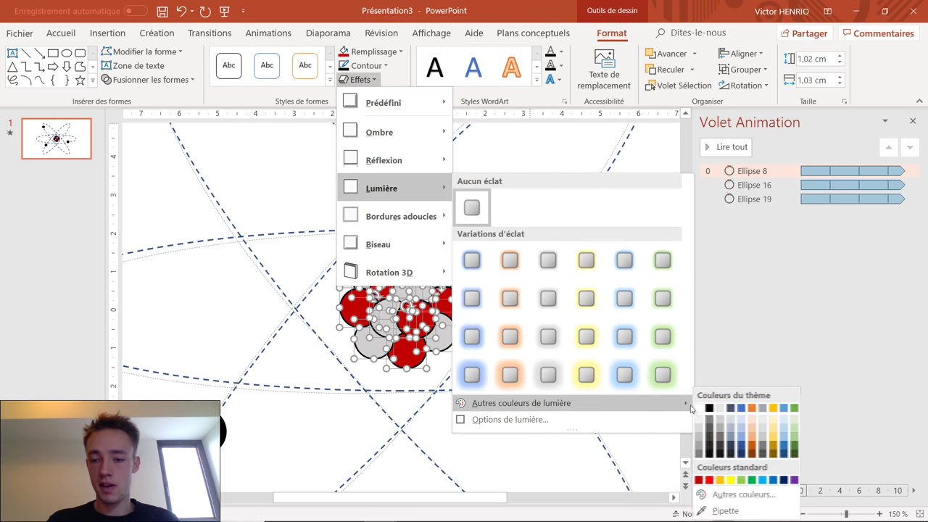
{"action": "left_click", "coordinate": [700, 480]}
{"action": "left_click", "coordinate": [515, 183]}
{"action": "scroll", "coordinate": [515, 182], "scroll_direction": "down", "scroll_amount": 5, "text": "ctrl"}
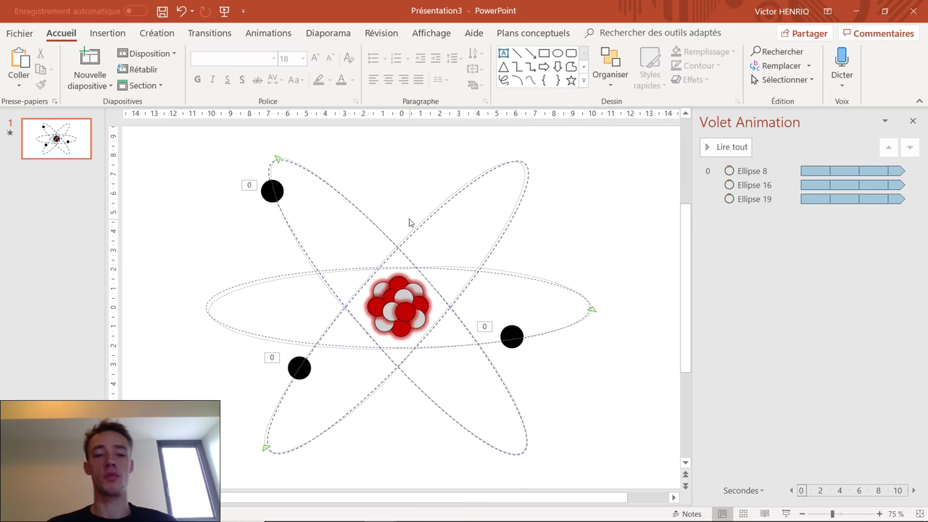
{"action": "key", "text": "F5"}
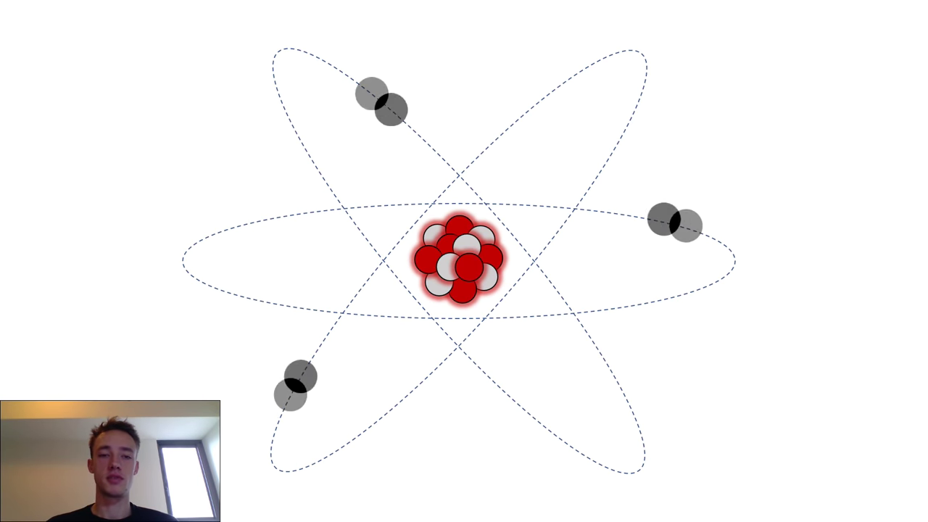
Step: Leave the slideshow, duplicate the atom slide, and move the copy to first position
{"action": "key", "text": "Escape"}
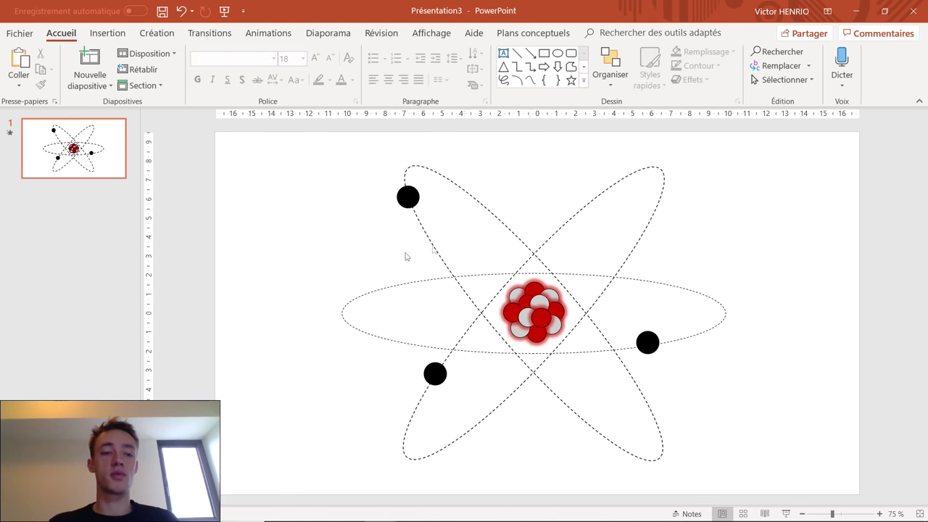
{"action": "left_click", "coordinate": [101, 158]}
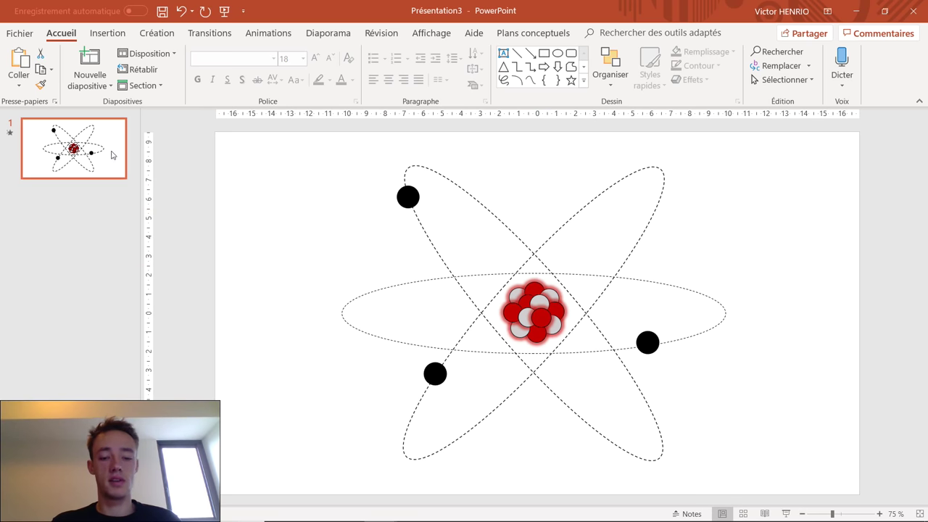
{"action": "key", "text": "ctrl+v"}
{"action": "left_click_drag", "start_coordinate": [80, 156], "coordinate": [78, 122]}
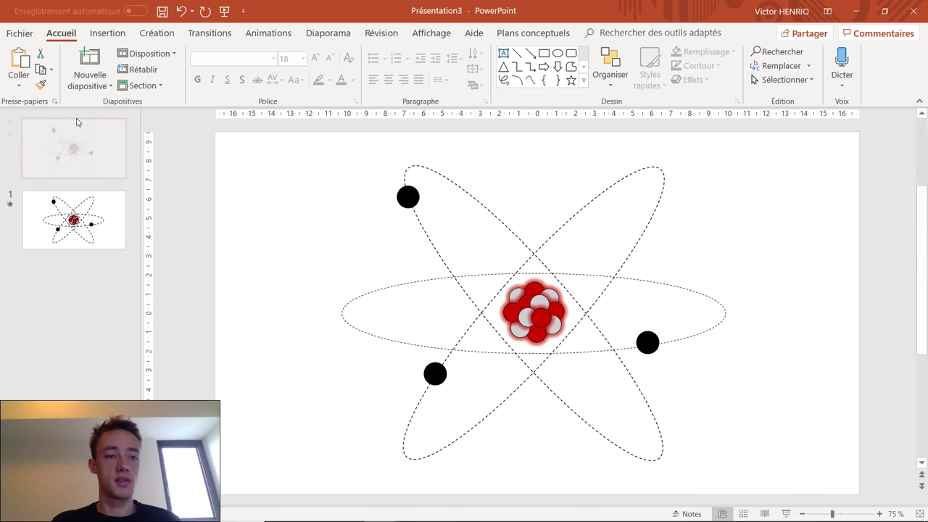
Step: On the new first slide, delete the tilted and horizontal orbits and the top-left electron
{"action": "left_click", "coordinate": [529, 249]}
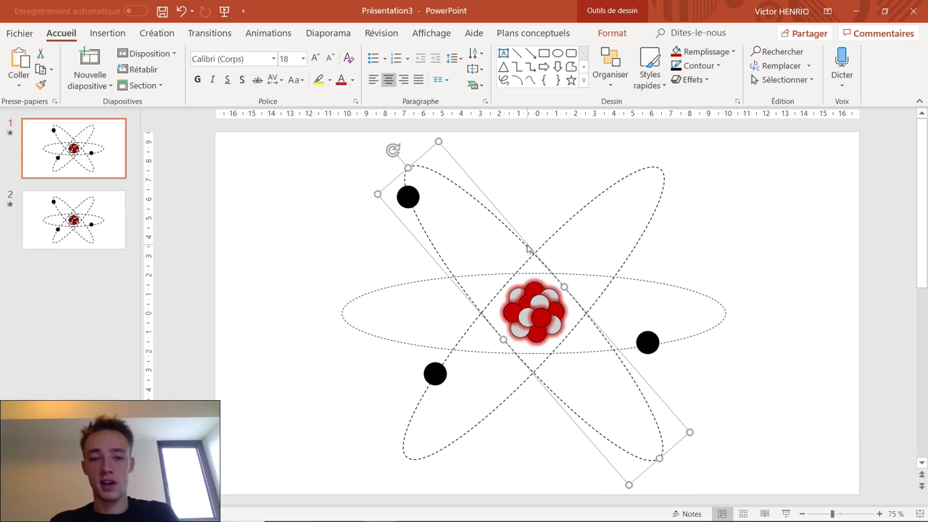
{"action": "key", "text": "Delete"}
{"action": "left_click", "coordinate": [433, 279]}
{"action": "key", "text": "Delete"}
{"action": "left_click", "coordinate": [408, 196]}
{"action": "key", "text": "Delete"}
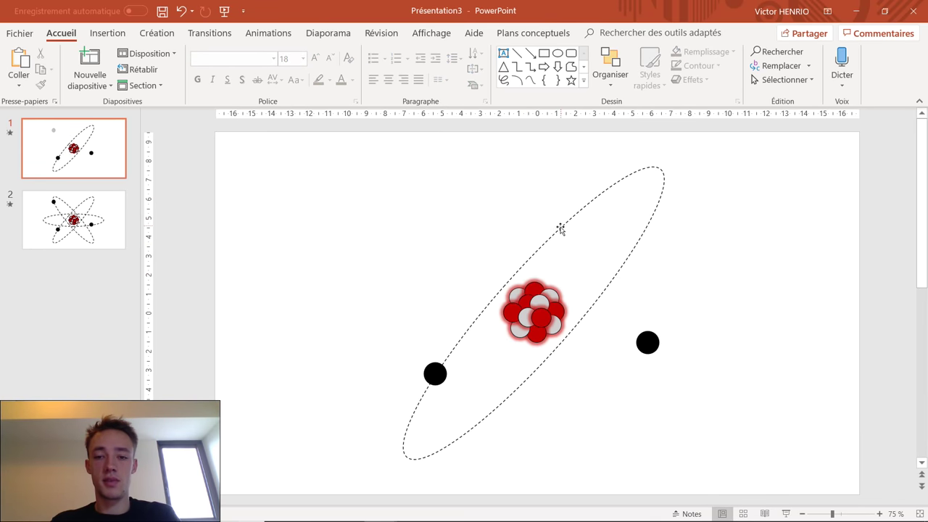
Step: Delete the last orbit and the lower-left and right electrons from slide 1
{"action": "left_click", "coordinate": [560, 229]}
{"action": "key", "text": "Delete"}
{"action": "left_click", "coordinate": [436, 373]}
{"action": "key", "text": "Delete"}
{"action": "left_click", "coordinate": [647, 342]}
{"action": "key", "text": "Delete"}
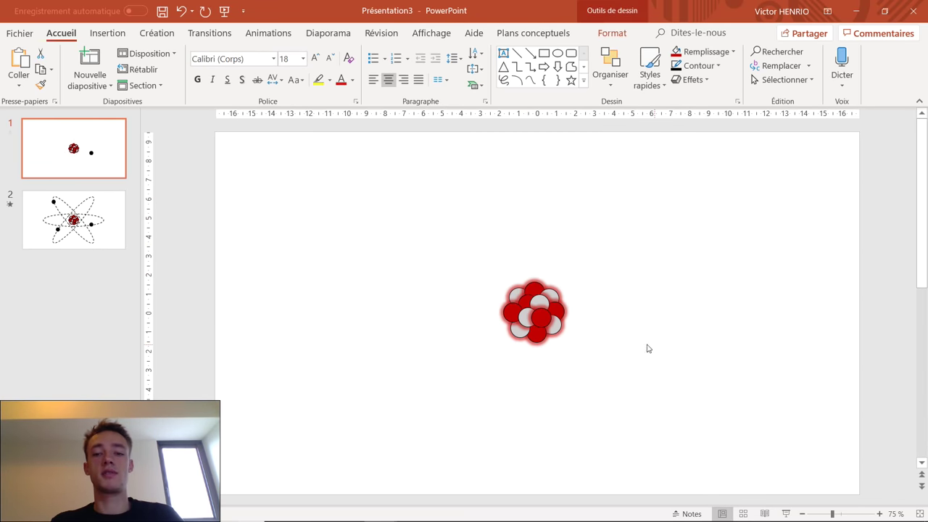
Step: Drag each red and white ball out of the nucleus across the slide, then select them all
{"action": "left_click_drag", "start_coordinate": [508, 315], "coordinate": [306, 318]}
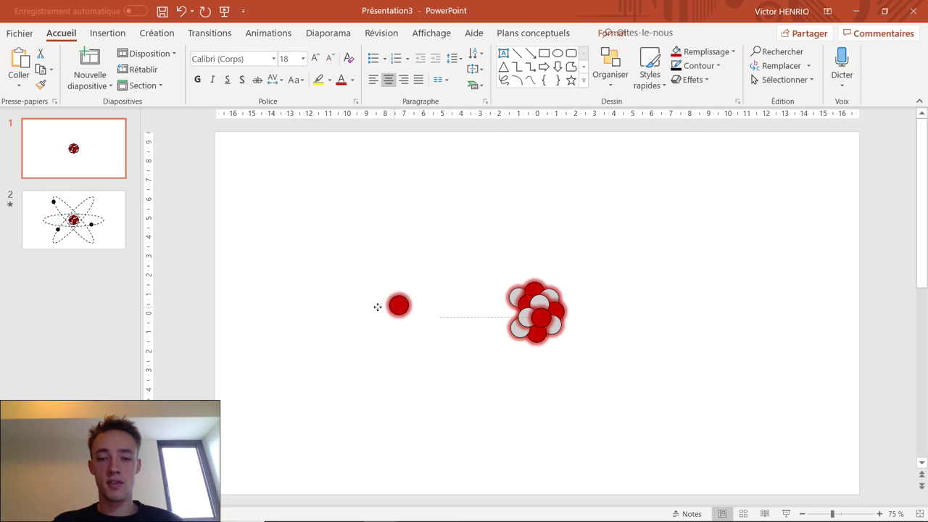
{"action": "mouse_move", "coordinate": [510, 300]}
{"action": "left_mouse_down"}
{"action": "mouse_move", "coordinate": [362, 227]}
{"action": "mouse_move", "coordinate": [326, 197]}
{"action": "left_mouse_up"}
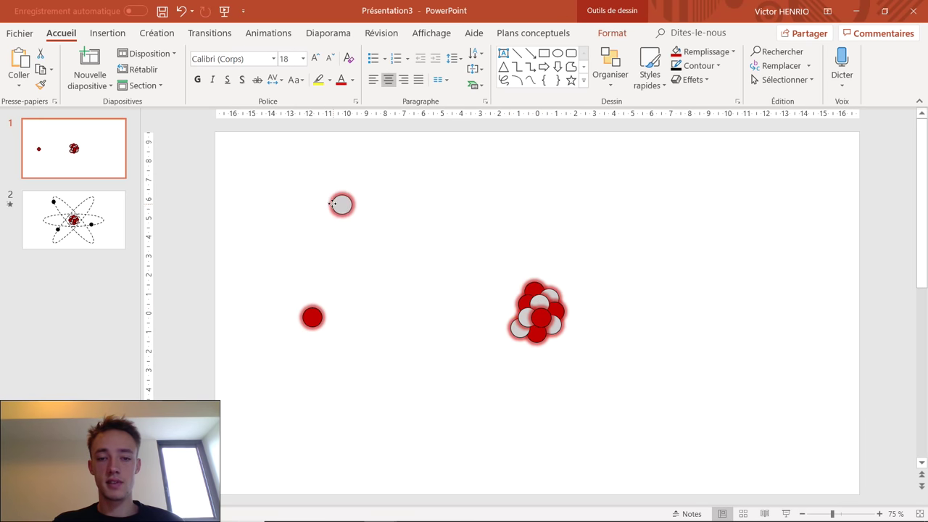
{"action": "mouse_move", "coordinate": [535, 291]}
{"action": "left_mouse_down"}
{"action": "mouse_move", "coordinate": [486, 179]}
{"action": "mouse_move", "coordinate": [683, 190]}
{"action": "left_mouse_up"}
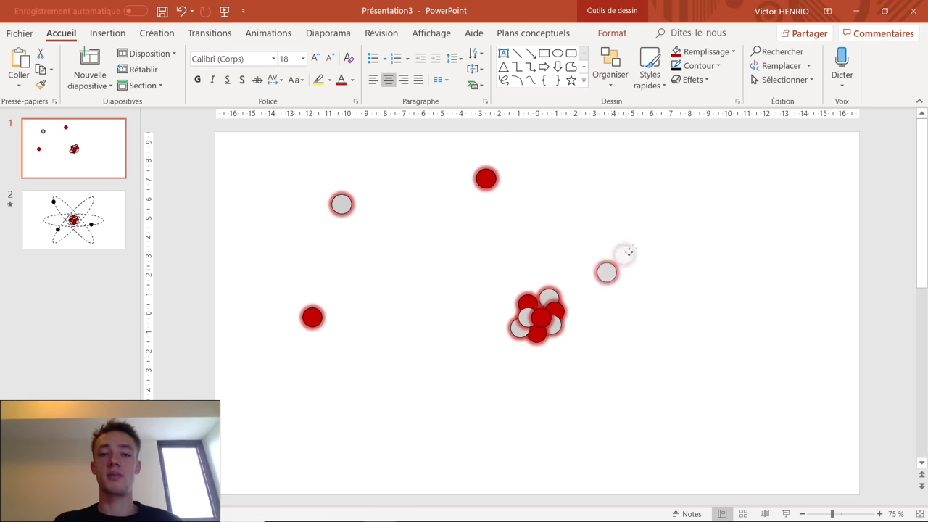
{"action": "left_click_drag", "start_coordinate": [537, 314], "coordinate": [740, 392]}
{"action": "left_click_drag", "start_coordinate": [536, 331], "coordinate": [630, 471]}
{"action": "left_click_drag", "start_coordinate": [520, 324], "coordinate": [411, 411]}
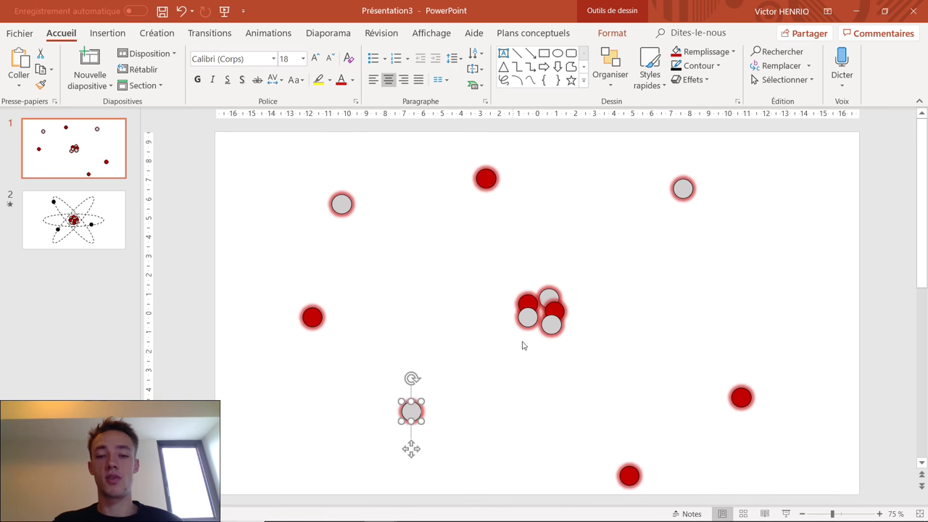
{"action": "left_click_drag", "start_coordinate": [527, 327], "coordinate": [477, 440]}
{"action": "left_click_drag", "start_coordinate": [528, 305], "coordinate": [402, 256]}
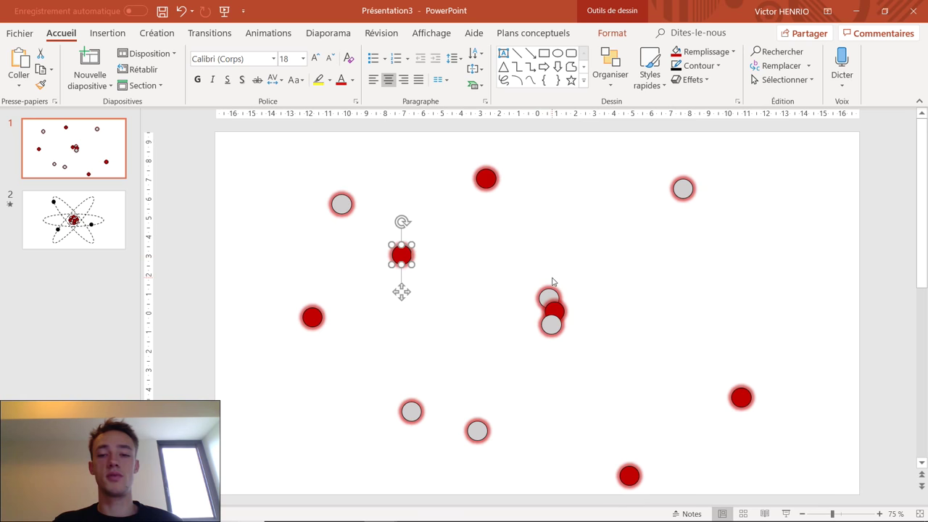
{"action": "left_click_drag", "start_coordinate": [550, 296], "coordinate": [590, 187]}
{"action": "mouse_move", "coordinate": [555, 312]}
{"action": "left_mouse_down"}
{"action": "mouse_move", "coordinate": [730, 279]}
{"action": "mouse_move", "coordinate": [557, 419]}
{"action": "left_mouse_up"}
{"action": "left_click", "coordinate": [283, 165]}
{"action": "left_click_drag", "start_coordinate": [248, 145], "coordinate": [847, 506]}
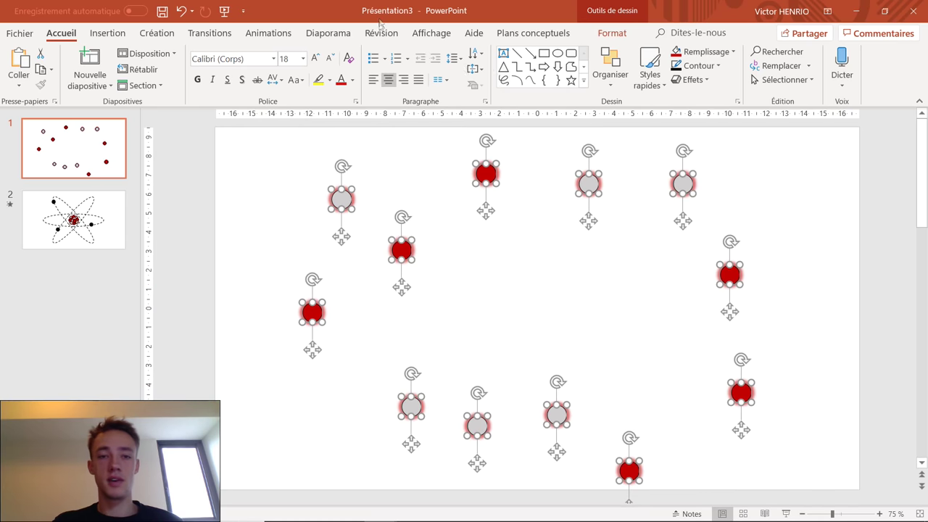
Step: Set the scattered balls' glow to 'Aucun éclat', then go to slide 2
{"action": "left_click", "coordinate": [612, 32]}
{"action": "left_click", "coordinate": [358, 80]}
{"action": "mouse_move", "coordinate": [385, 188]}
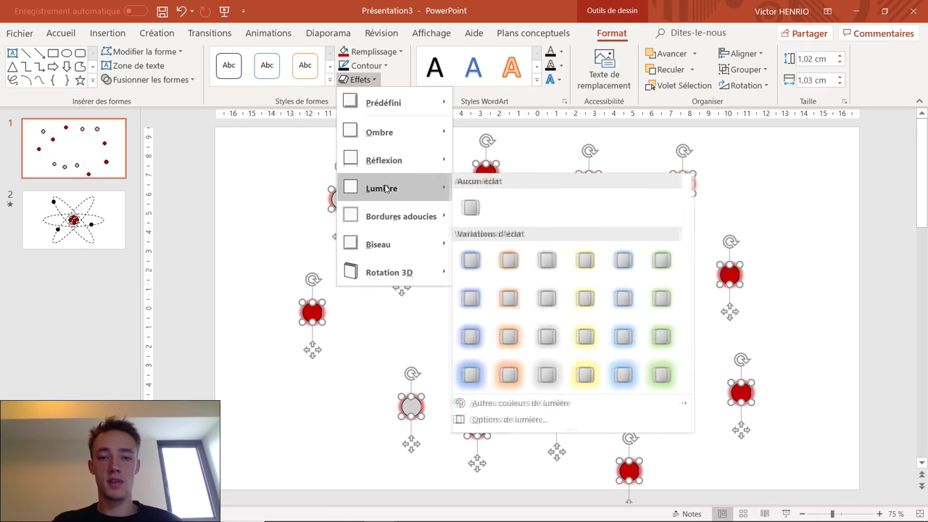
{"action": "left_click", "coordinate": [503, 239]}
{"action": "left_click", "coordinate": [504, 234]}
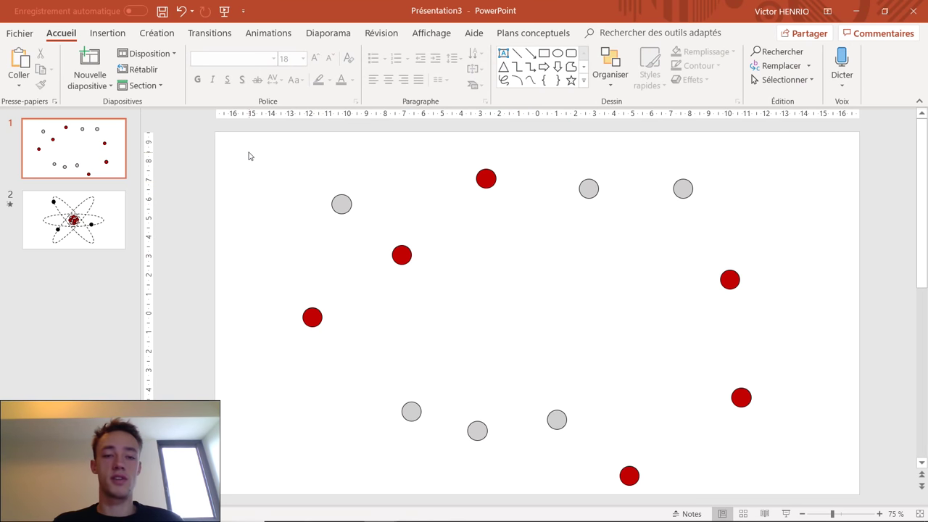
{"action": "left_click", "coordinate": [109, 224]}
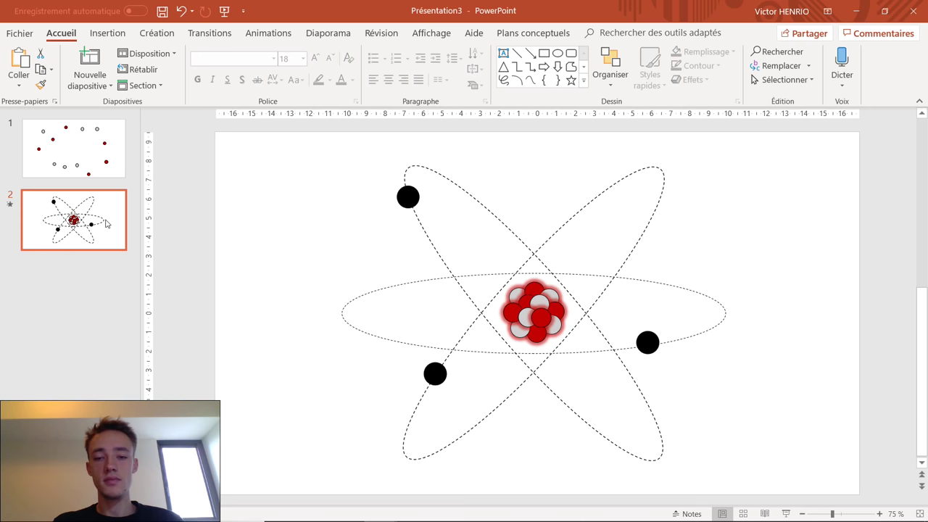
Step: Copy the nucleus balls from slide 2 and paste them at the centre of slide 1
{"action": "left_click", "coordinate": [487, 277]}
{"action": "left_click_drag", "start_coordinate": [472, 252], "coordinate": [582, 370]}
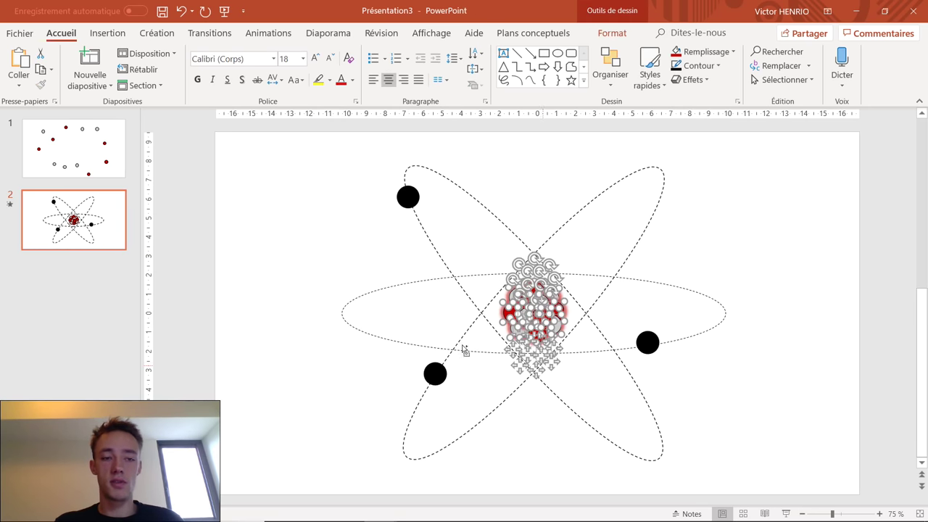
{"action": "key", "text": "ctrl+c"}
{"action": "key", "text": "Page_Up"}
{"action": "key", "text": "ctrl+v"}
{"action": "left_click", "coordinate": [527, 243]}
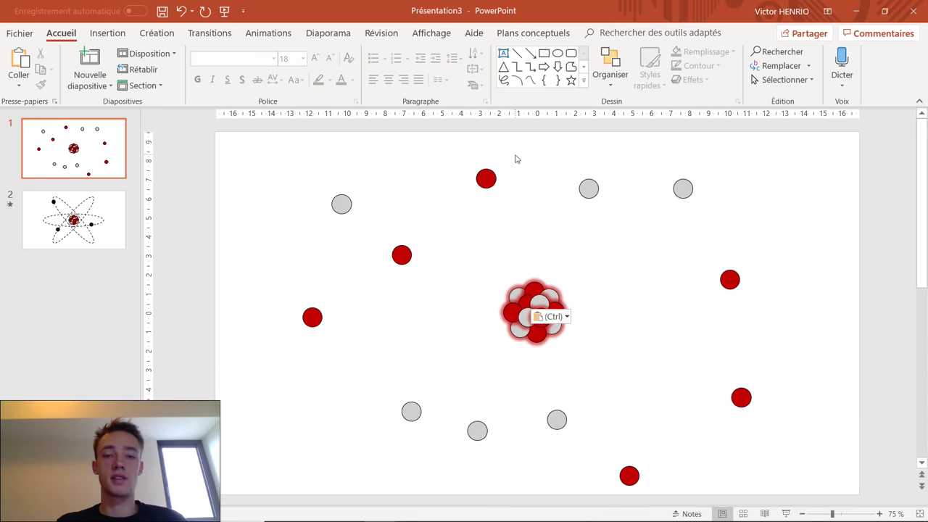
{"action": "left_click", "coordinate": [252, 38]}
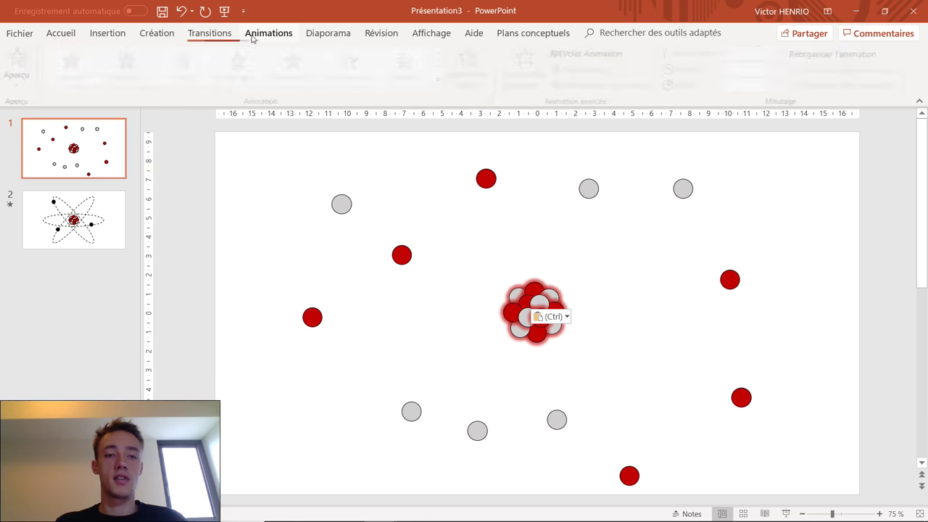
Step: Give the top red ball a Lignes motion path that ends on the nucleus
{"action": "left_click", "coordinate": [486, 179]}
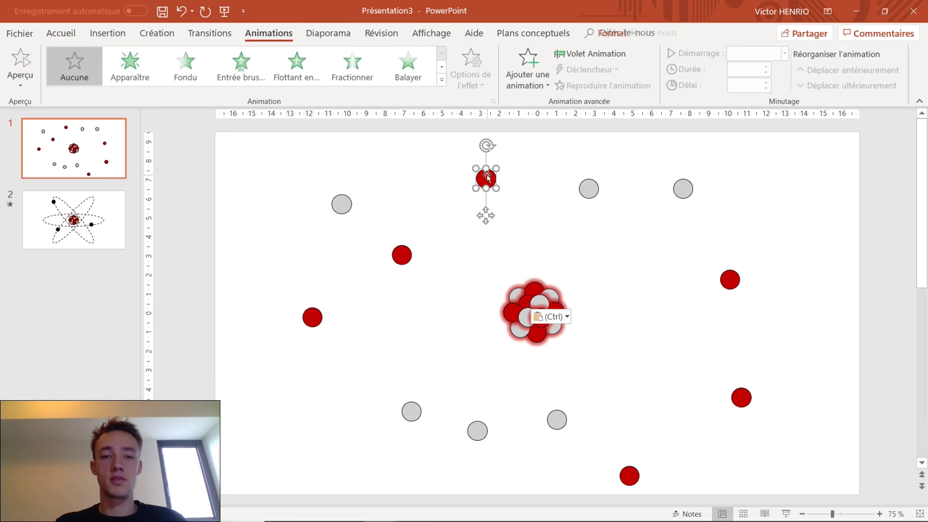
{"action": "left_click", "coordinate": [527, 73]}
{"action": "scroll", "coordinate": [599, 262], "scroll_direction": "down", "scroll_amount": 5}
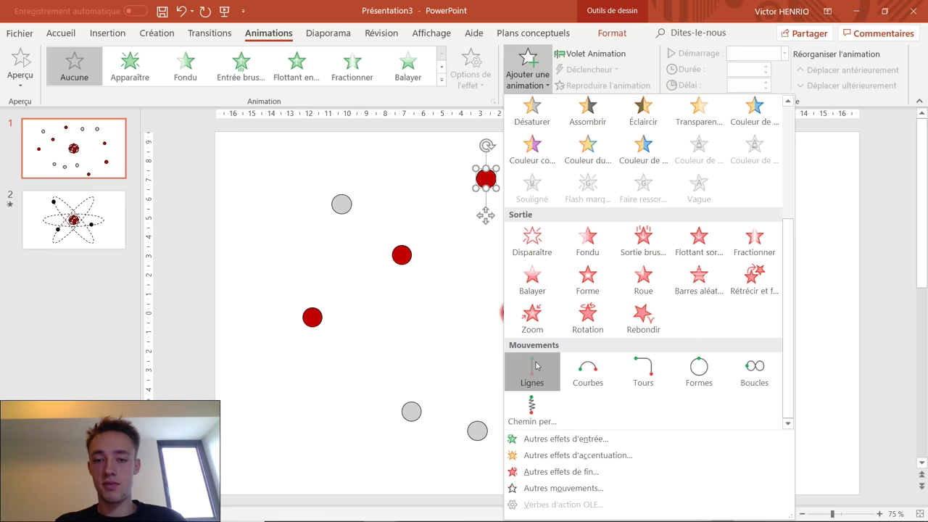
{"action": "left_click", "coordinate": [531, 366]}
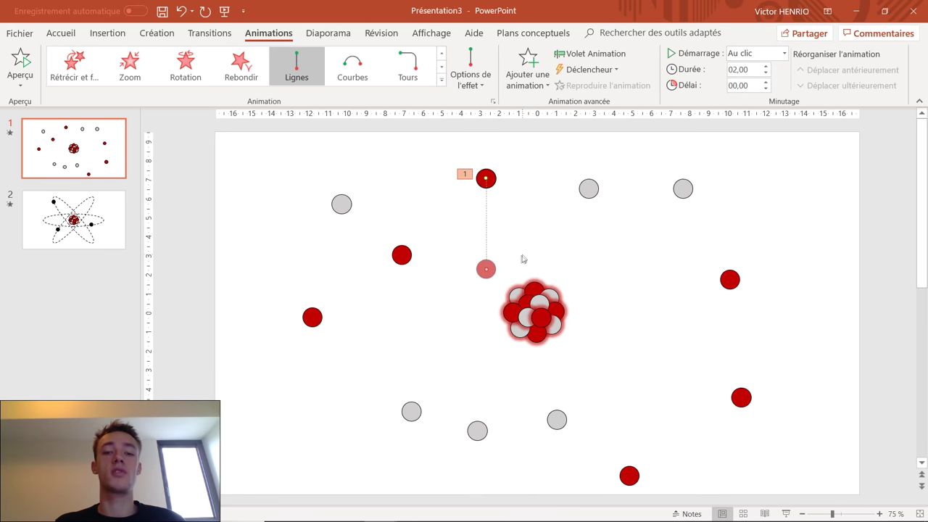
{"action": "left_click_drag", "start_coordinate": [486, 269], "coordinate": [532, 288]}
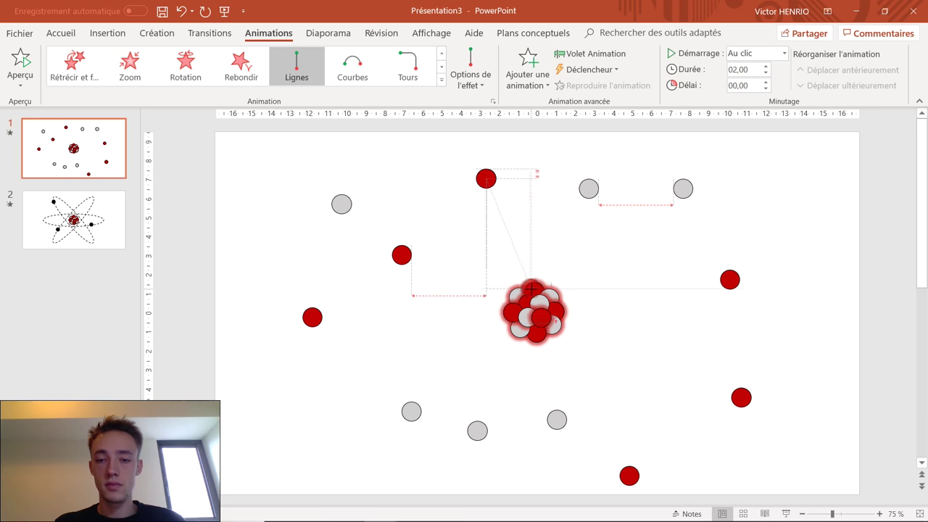
{"action": "left_click", "coordinate": [577, 266]}
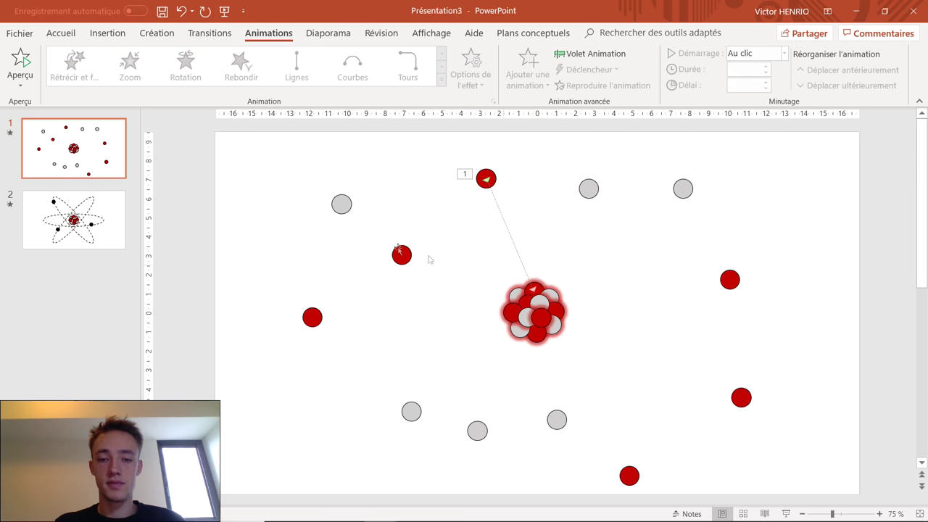
Step: Copy the top red ball's line motion onto the top grey ball with Alt+Shift+C
{"action": "left_click", "coordinate": [402, 256]}
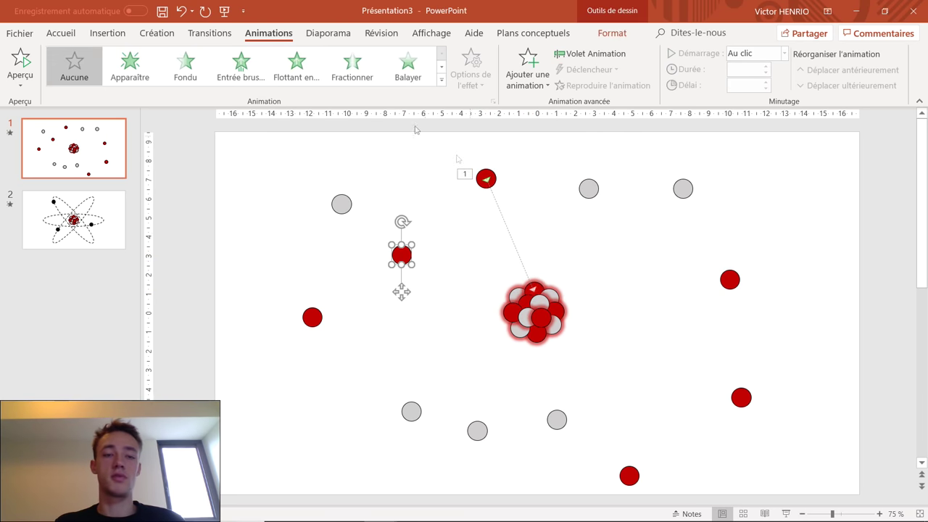
{"action": "left_click", "coordinate": [498, 145]}
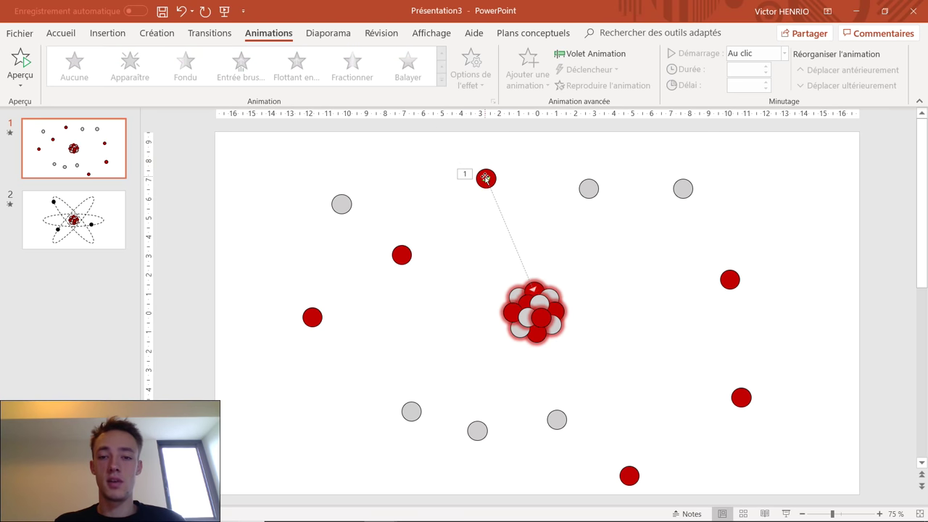
{"action": "left_click", "coordinate": [481, 172]}
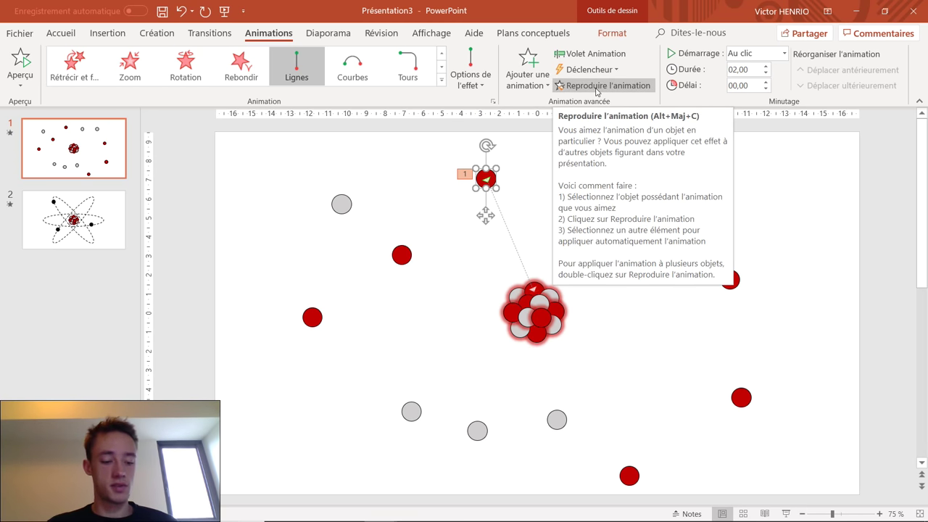
{"action": "key", "text": "alt+shift+c"}
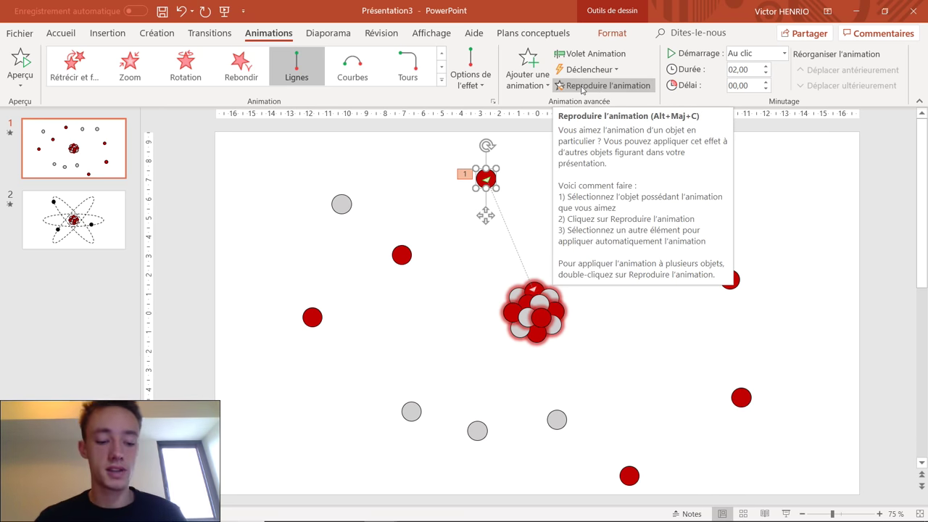
{"action": "left_click", "coordinate": [683, 189]}
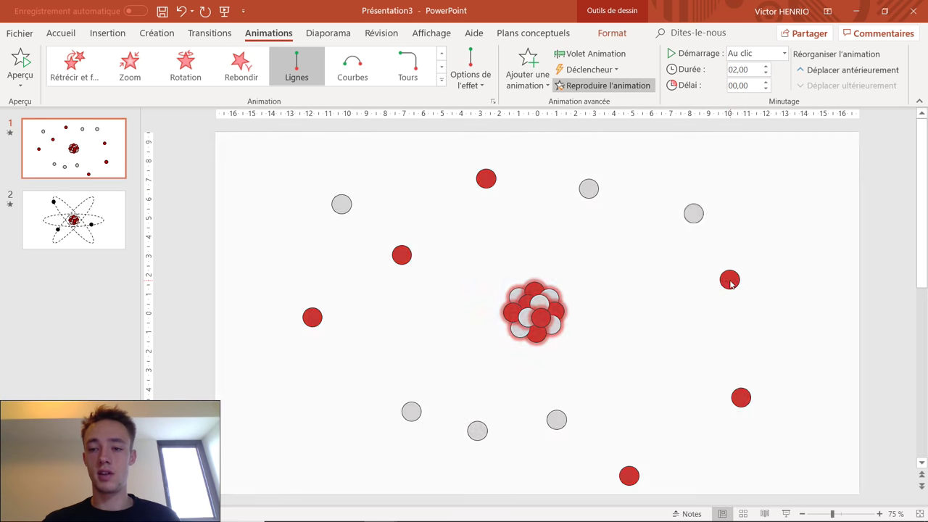
Step: Paste the same line motion onto five more red and grey balls around the nucleus
{"action": "left_click", "coordinate": [730, 283]}
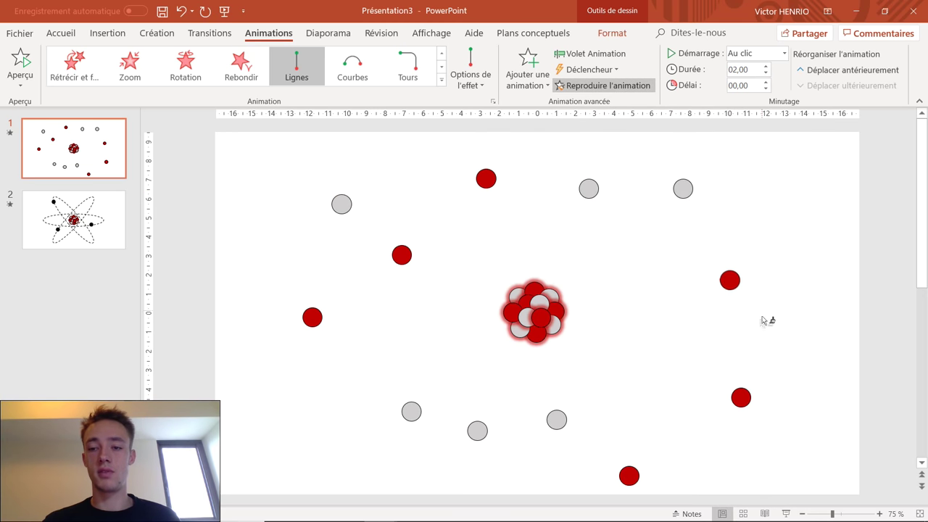
{"action": "left_click", "coordinate": [741, 398]}
{"action": "left_click", "coordinate": [629, 475]}
{"action": "left_click", "coordinate": [557, 417]}
{"action": "left_click", "coordinate": [479, 427]}
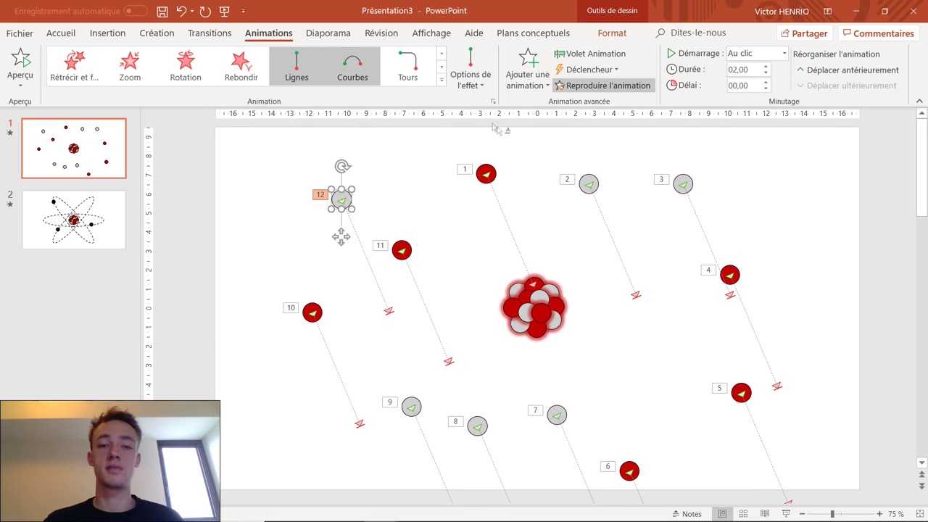
{"action": "left_click", "coordinate": [585, 87]}
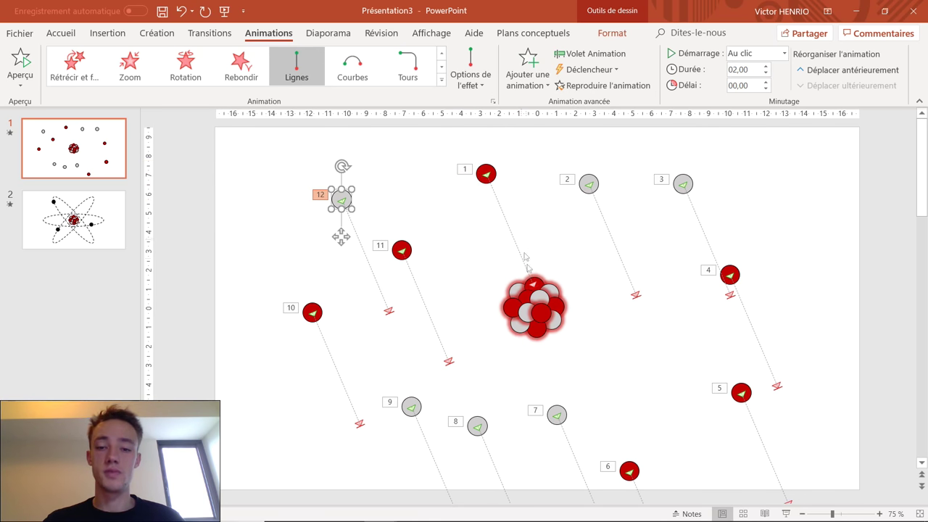
Step: Preview the converging motion paths and select circle 12's path
{"action": "left_click", "coordinate": [450, 361]}
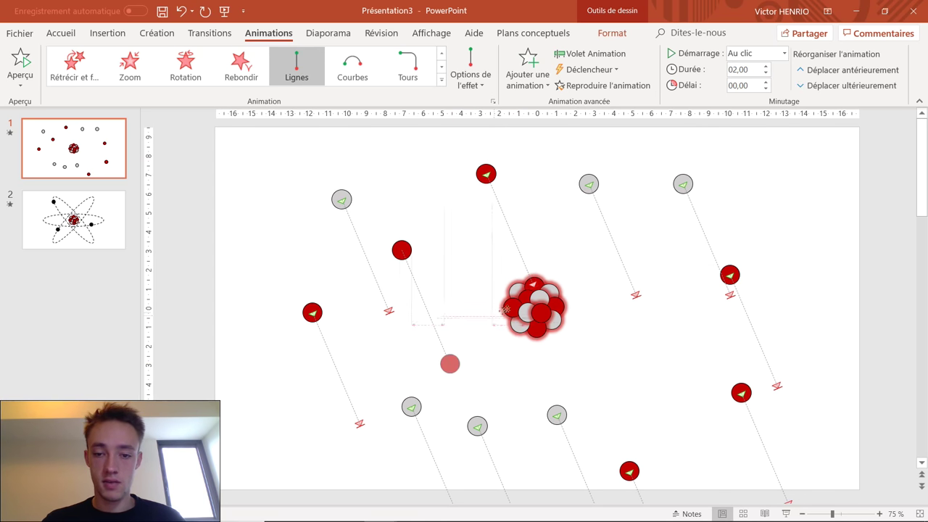
{"action": "left_click", "coordinate": [390, 312]}
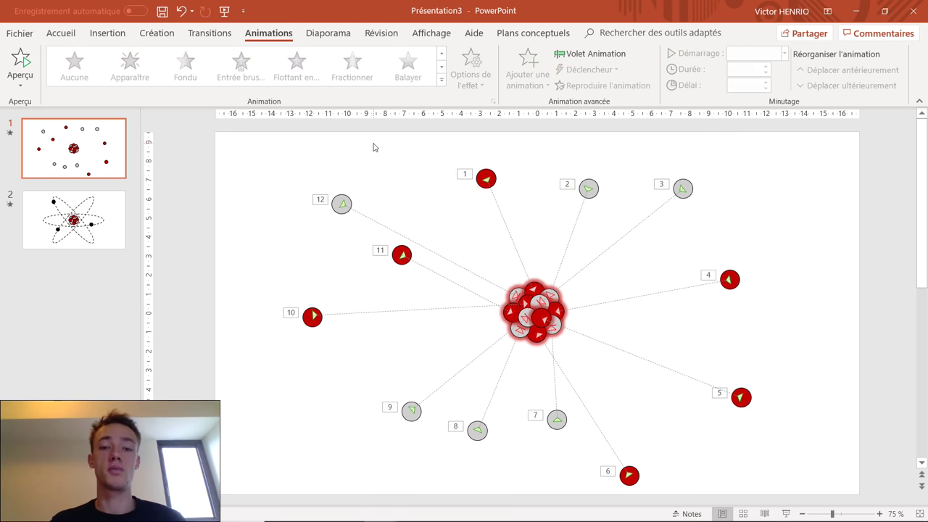
{"action": "left_click", "coordinate": [61, 33]}
Step: Delete the nucleus cluster, give all twelve circles Lignes paths, and open the Animation Pane
{"action": "left_click_drag", "start_coordinate": [465, 235], "coordinate": [609, 383]}
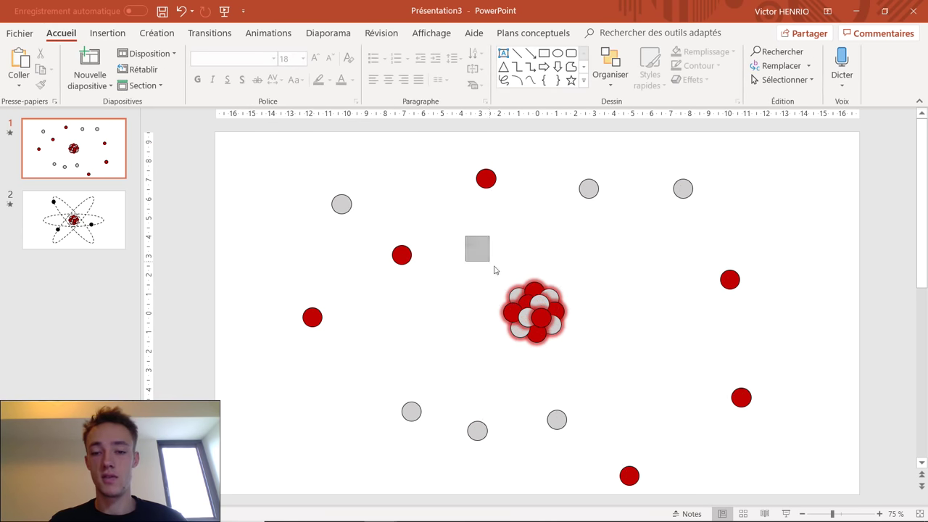
{"action": "key", "text": "Delete"}
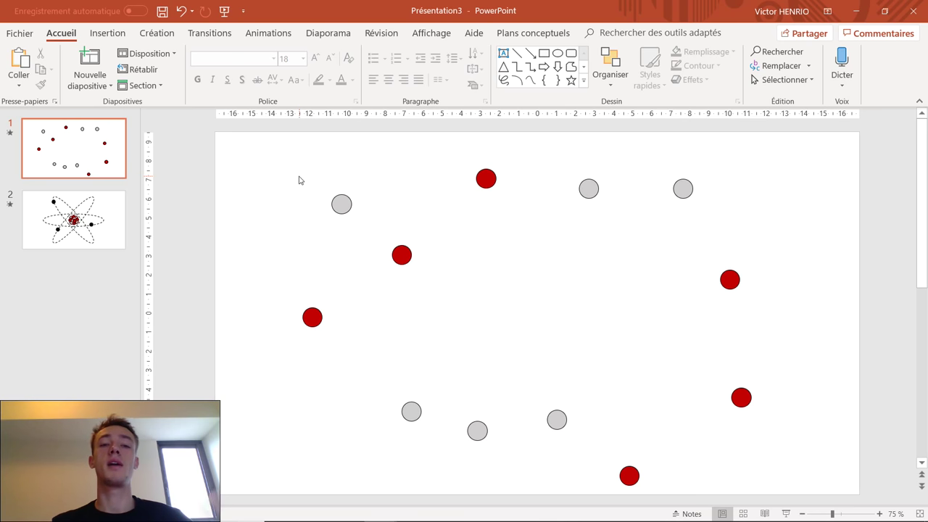
{"action": "left_click_drag", "start_coordinate": [244, 152], "coordinate": [818, 505]}
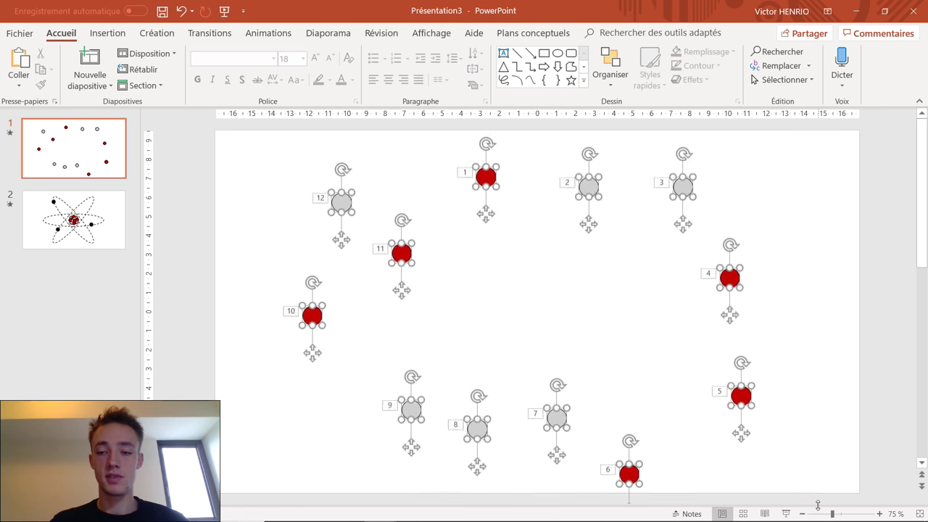
{"action": "left_click", "coordinate": [268, 33]}
{"action": "left_click", "coordinate": [297, 65]}
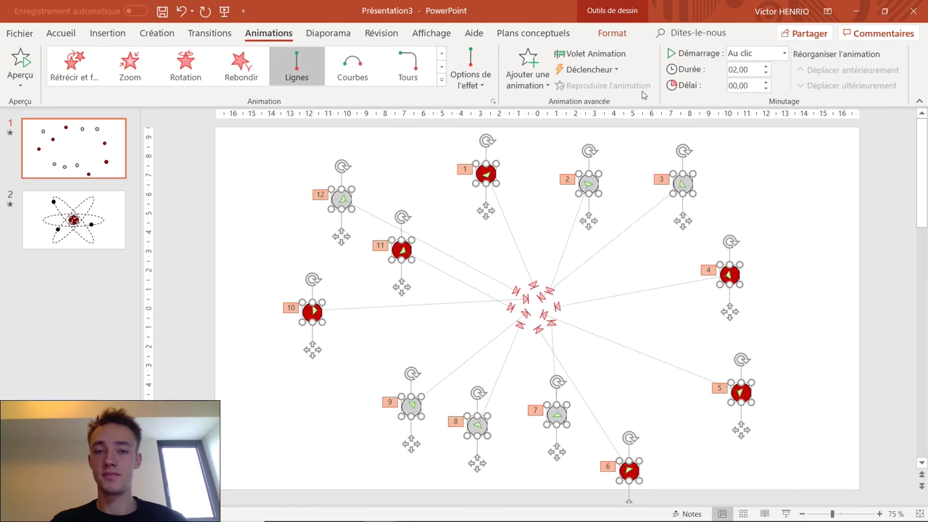
{"action": "left_click", "coordinate": [580, 53]}
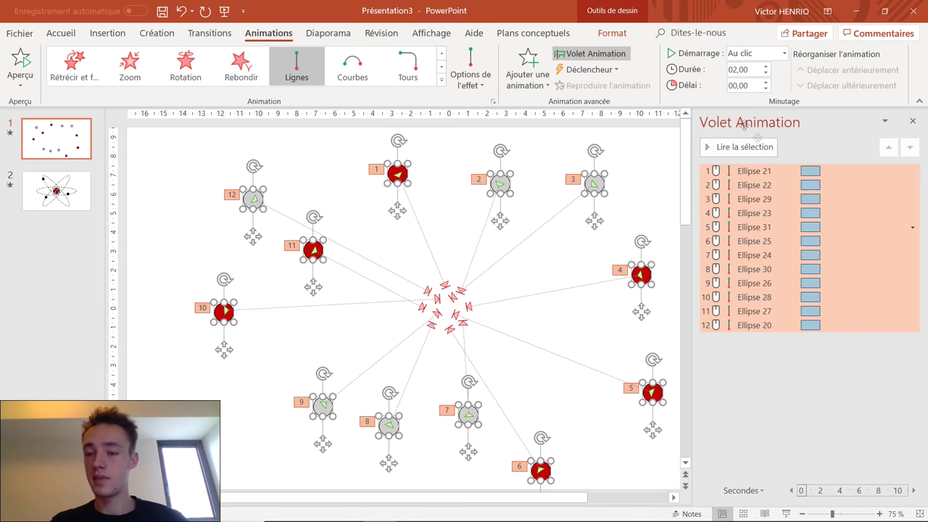
Step: Set the twelve ball animations to start with the previous one and test the slideshow
{"action": "left_click", "coordinate": [913, 228]}
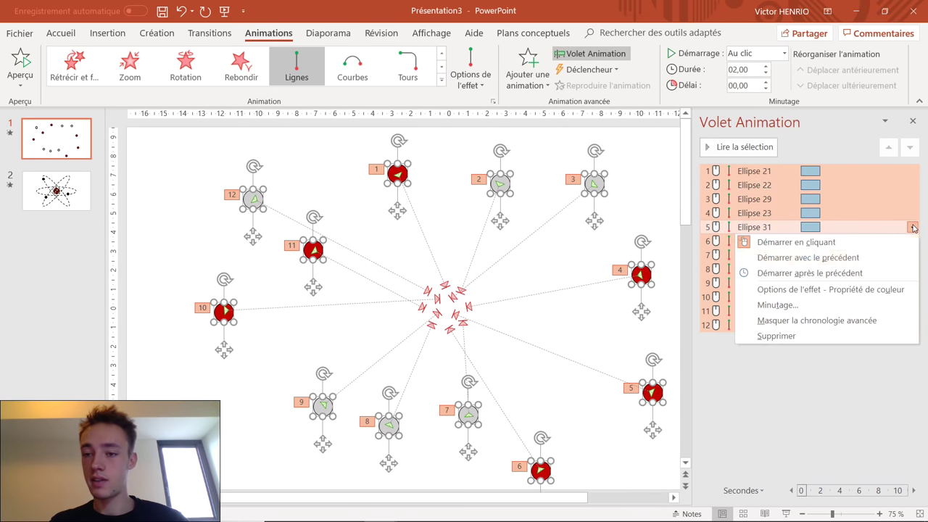
{"action": "left_click", "coordinate": [845, 263]}
{"action": "key", "text": "F5"}
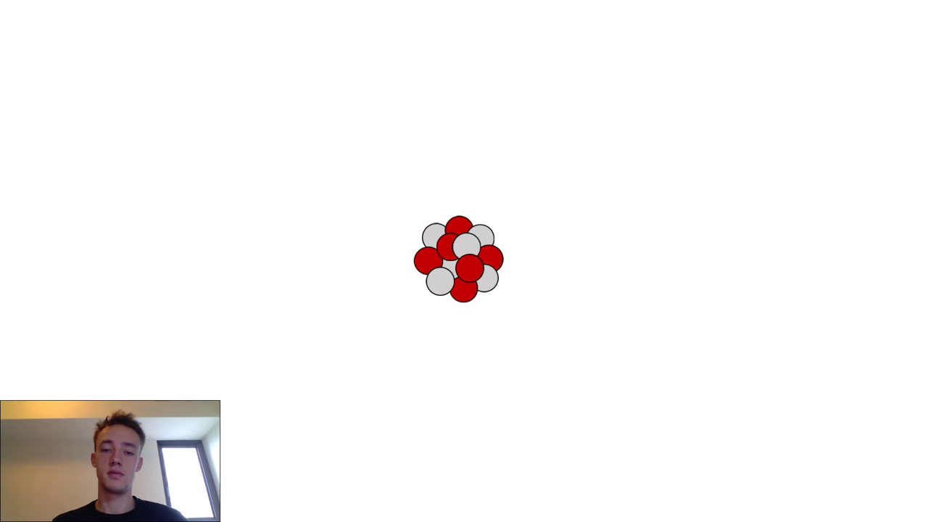
{"action": "key", "text": "Escape"}
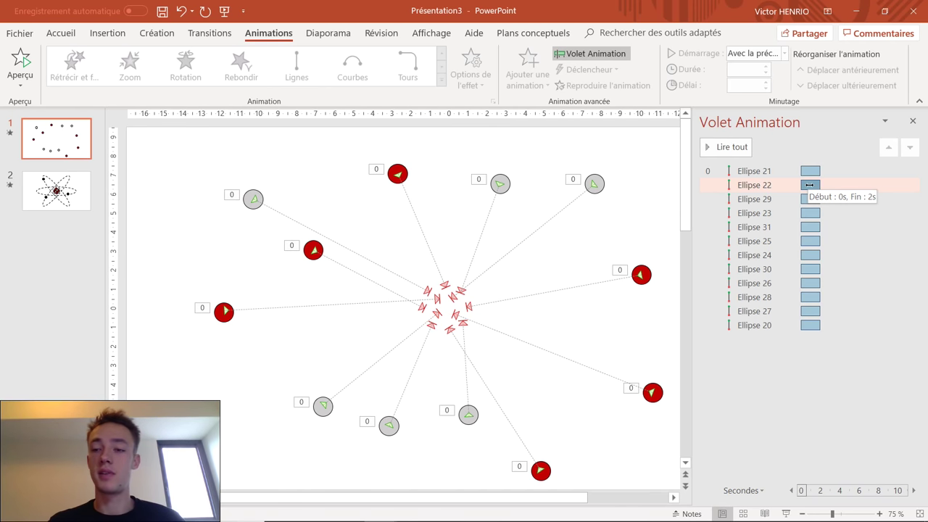
Step: Stagger the circles' start times by shifting their timing bars, then replay the slideshow
{"action": "left_click_drag", "start_coordinate": [809, 185], "coordinate": [829, 199]}
{"action": "mouse_move", "coordinate": [811, 241]}
{"action": "left_mouse_down"}
{"action": "mouse_move", "coordinate": [830, 244]}
{"action": "mouse_move", "coordinate": [820, 242]}
{"action": "mouse_move", "coordinate": [832, 255]}
{"action": "mouse_move", "coordinate": [819, 269]}
{"action": "left_mouse_up"}
{"action": "left_click_drag", "start_coordinate": [811, 324], "coordinate": [823, 324]}
{"action": "left_click", "coordinate": [786, 513]}
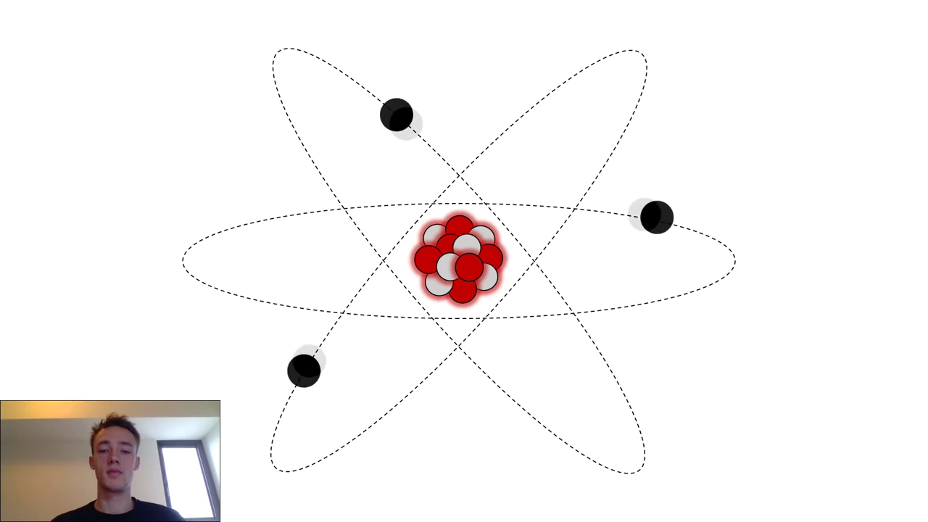
{"action": "key", "text": "Escape"}
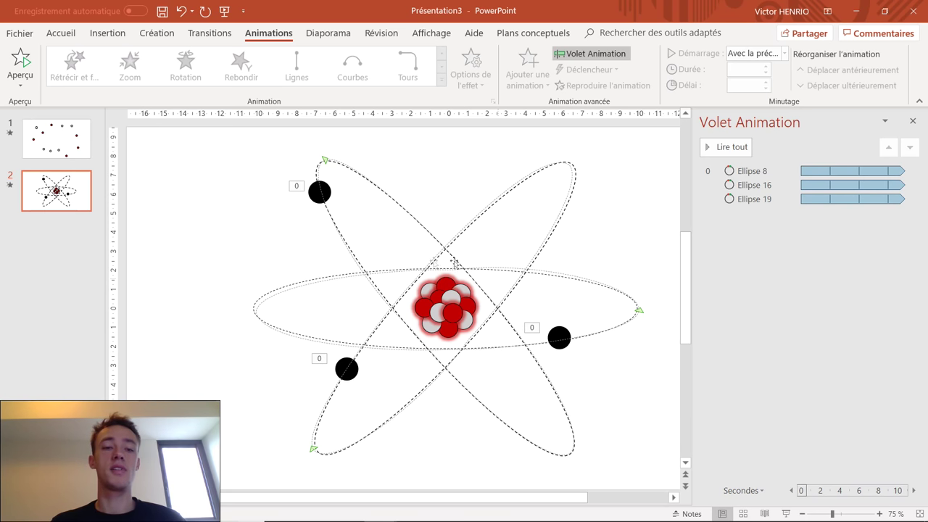
Step: Duplicate the orbit slide so the copy becomes slide 3
{"action": "right_click", "coordinate": [60, 192]}
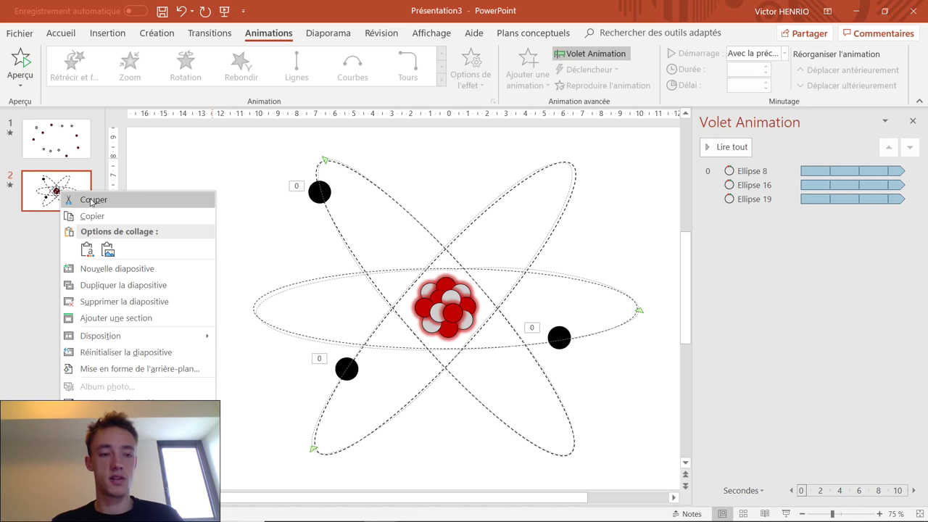
{"action": "left_click", "coordinate": [92, 216]}
{"action": "key", "text": "ctrl+v"}
{"action": "left_click_drag", "start_coordinate": [54, 232], "coordinate": [57, 178]}
Step: Delete the three electrons and their orbits from slide 2
{"action": "left_click", "coordinate": [320, 191]}
{"action": "key", "text": "Delete"}
{"action": "left_click", "coordinate": [405, 262]}
{"action": "key", "text": "Delete"}
{"action": "left_click", "coordinate": [559, 338]}
{"action": "key", "text": "Delete"}
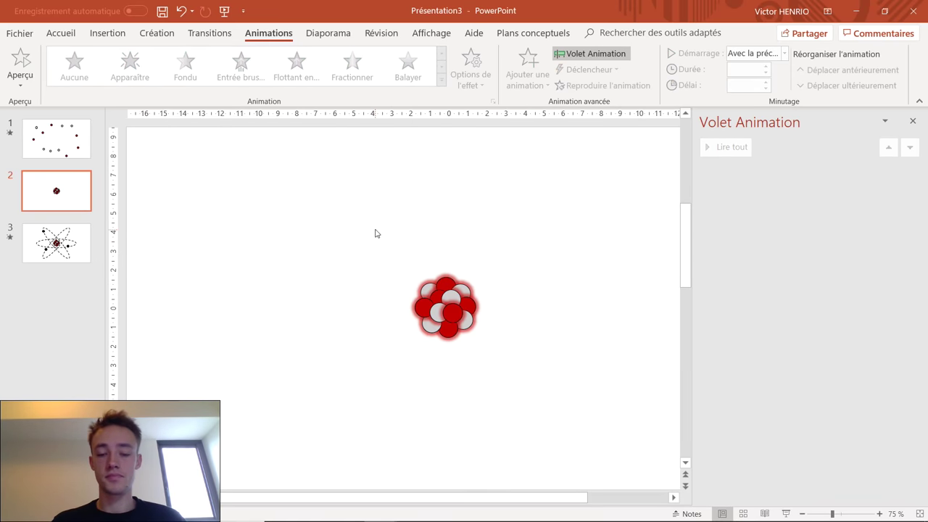
Step: Give the whole nucleus cluster the Impulsion emphasis effect
{"action": "left_click_drag", "start_coordinate": [376, 232], "coordinate": [545, 377]}
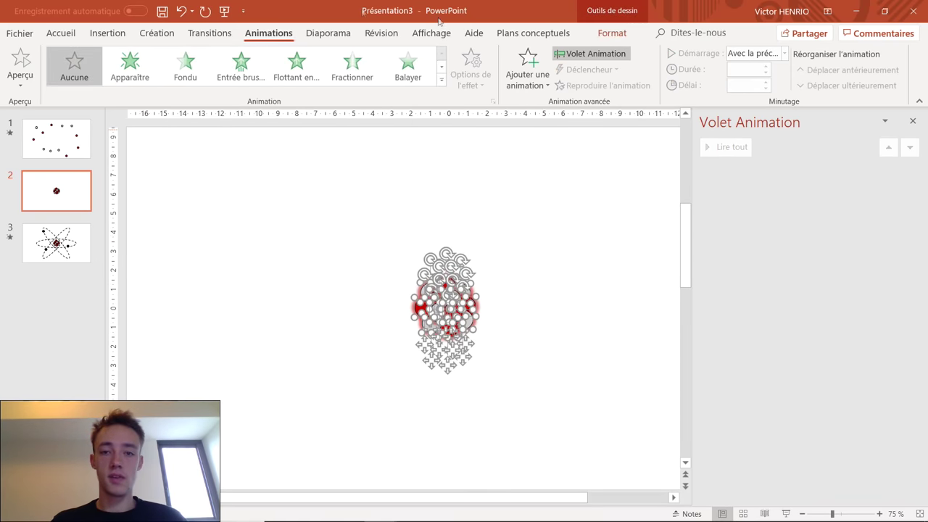
{"action": "left_click", "coordinate": [528, 73]}
{"action": "left_click", "coordinate": [534, 252]}
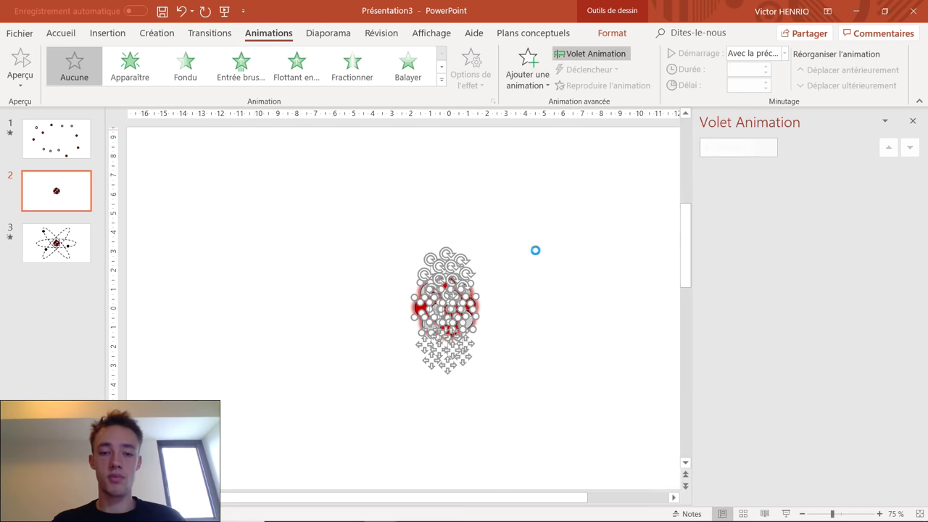
{"action": "left_click", "coordinate": [60, 136]}
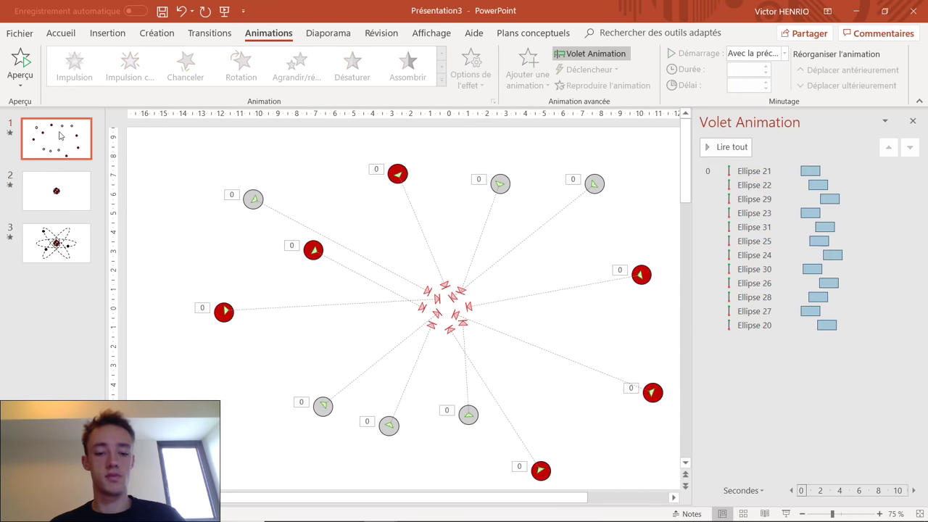
Step: Play the slideshow from slide 1 to watch the balls converge, then exit
{"action": "key", "text": "F5"}
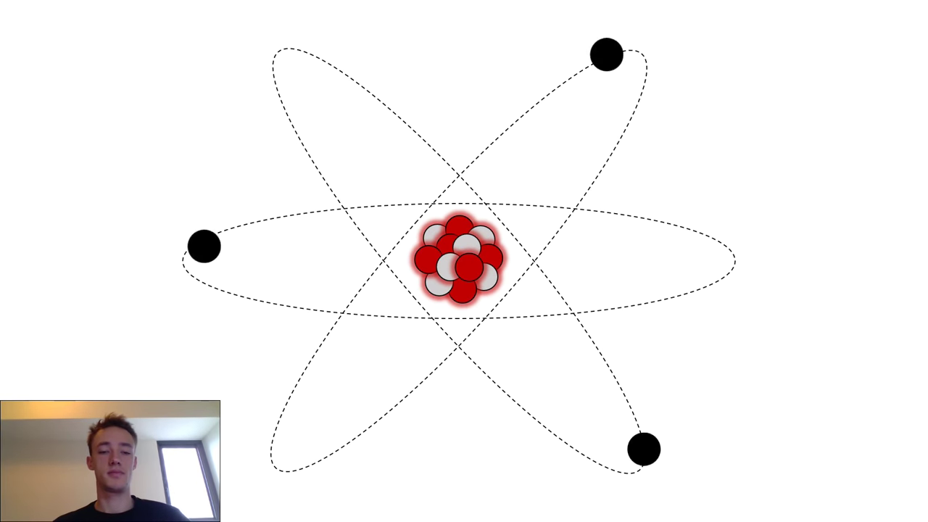
{"action": "key", "text": "Escape"}
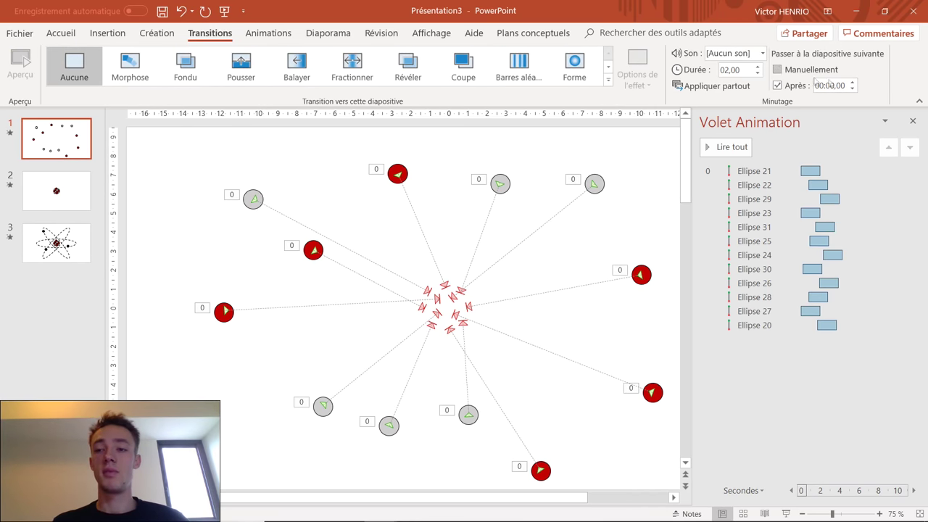
Step: Check slide 2's timing, then set slide 3 to advance automatically and preview it
{"action": "left_click", "coordinate": [84, 196]}
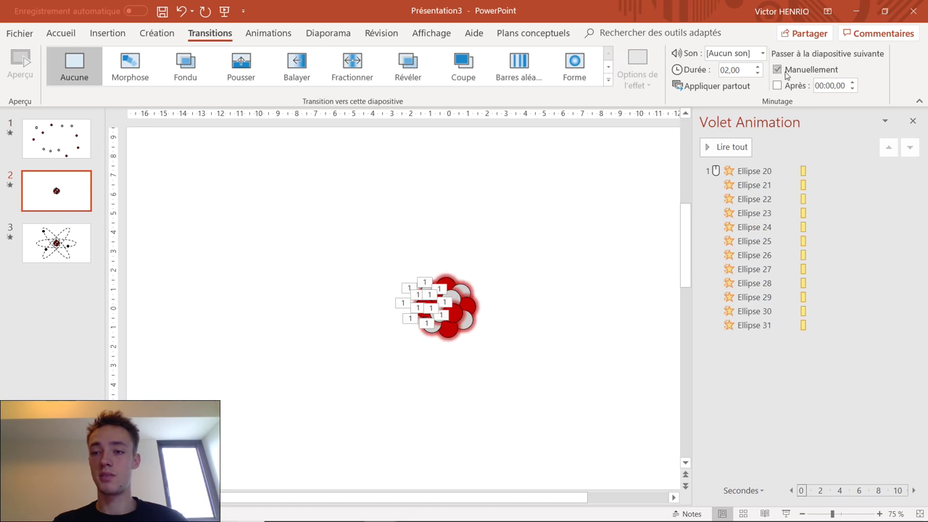
{"action": "key", "text": "Down"}
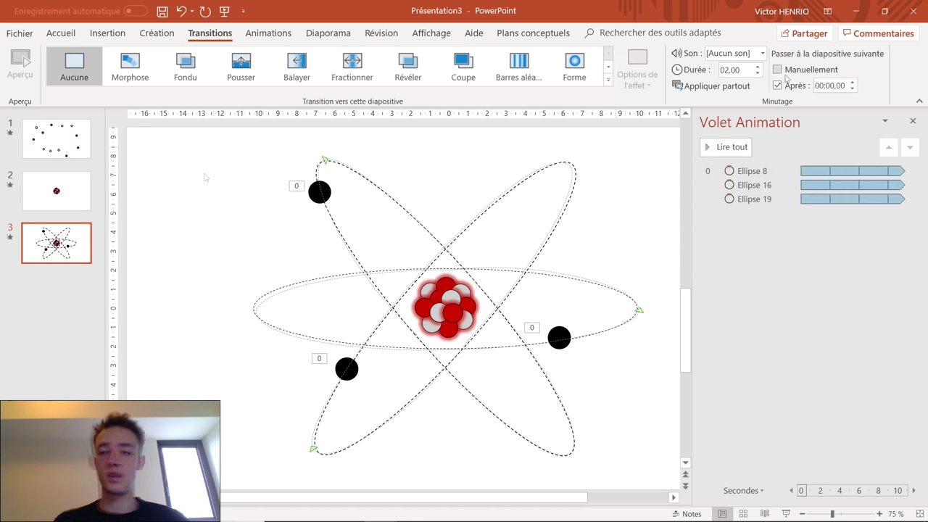
{"action": "left_click", "coordinate": [777, 70]}
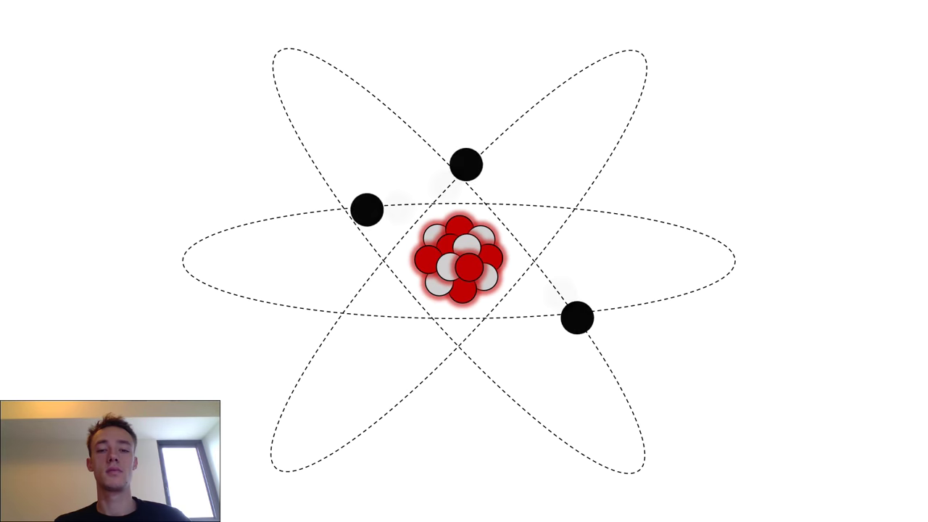
{"action": "key", "text": "Escape"}
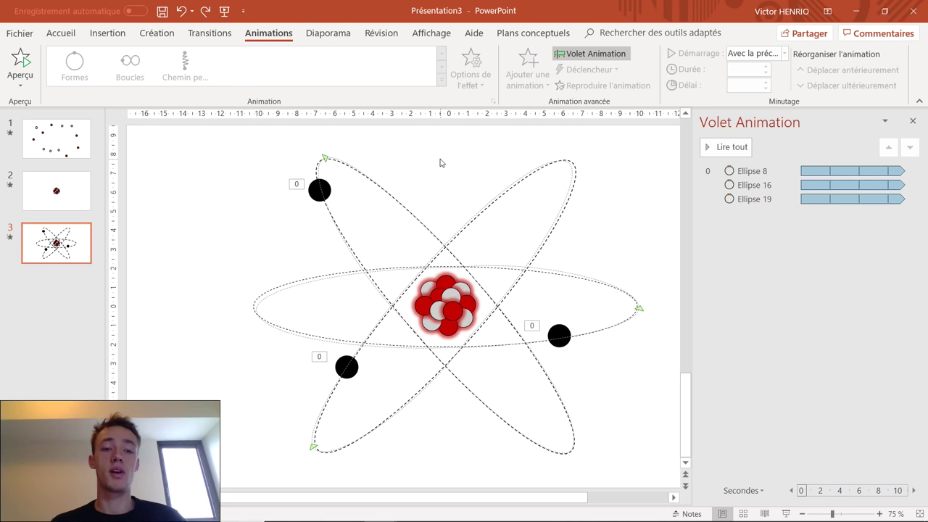
Step: Add a fade-in entrance effect to the three electrons and their orbits
{"action": "left_click", "coordinate": [320, 190]}
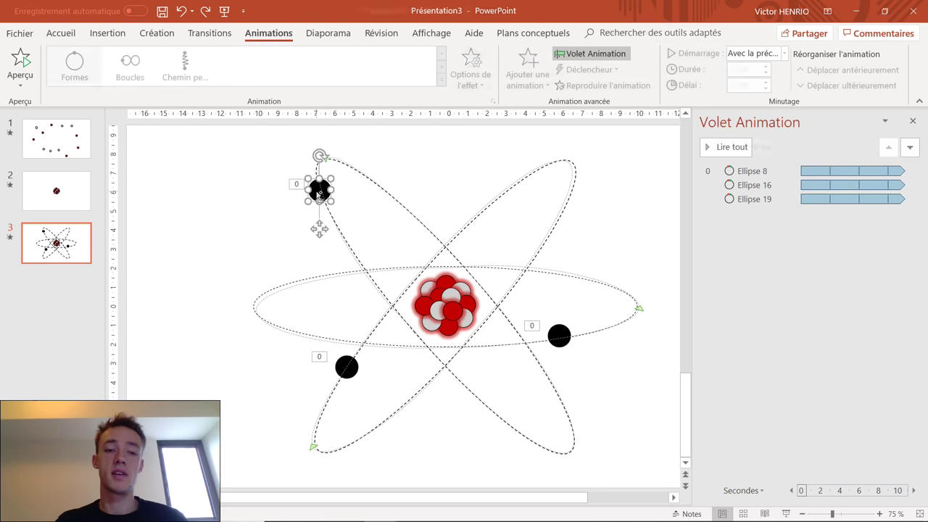
{"action": "left_click", "coordinate": [346, 367], "text": "shift"}
{"action": "left_click", "coordinate": [559, 335], "text": "shift"}
{"action": "left_click", "coordinate": [552, 240], "text": "shift"}
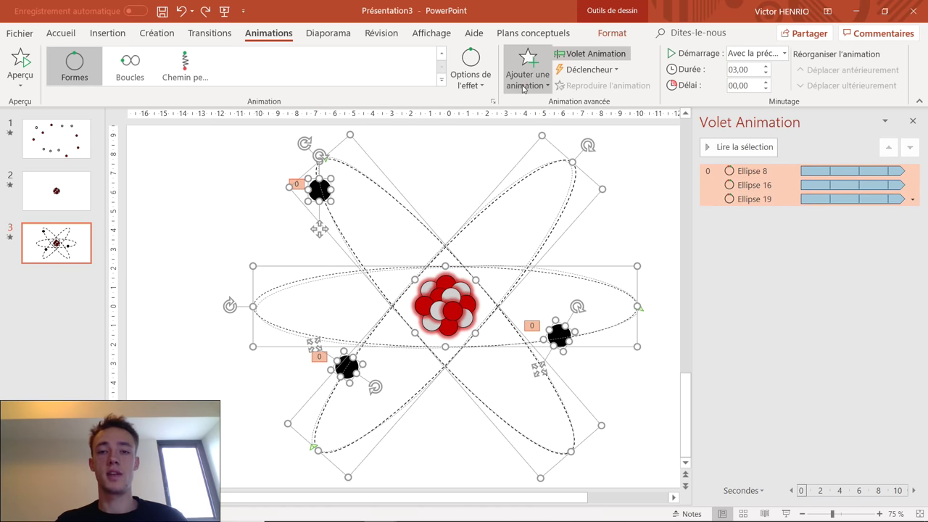
{"action": "left_click", "coordinate": [528, 64]}
{"action": "left_click", "coordinate": [570, 140]}
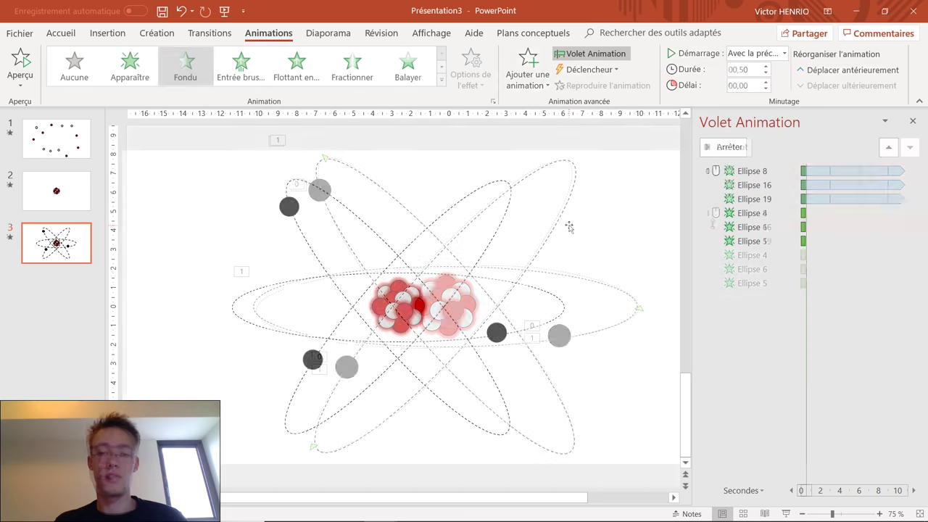
{"action": "left_click", "coordinate": [798, 359]}
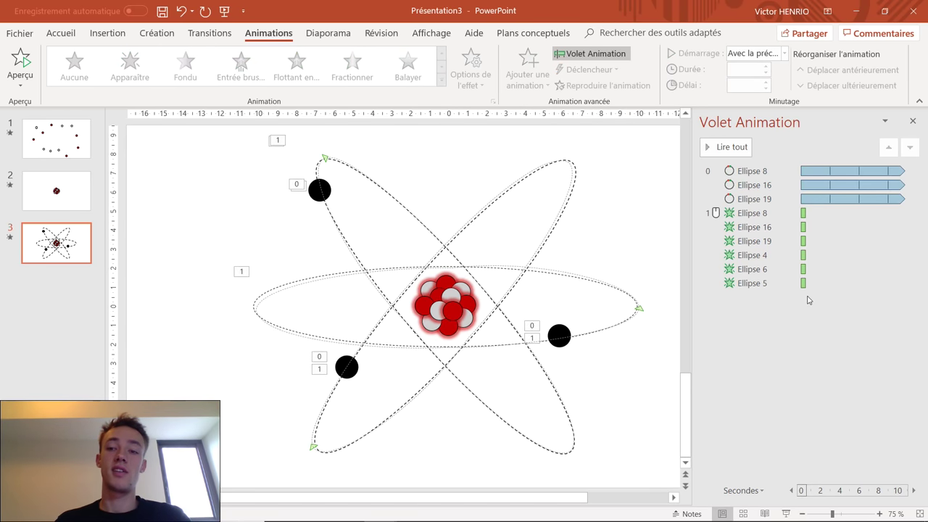
Step: Move the six fade-in entries above the orbit motion paths in the Animation Pane
{"action": "left_click", "coordinate": [759, 214]}
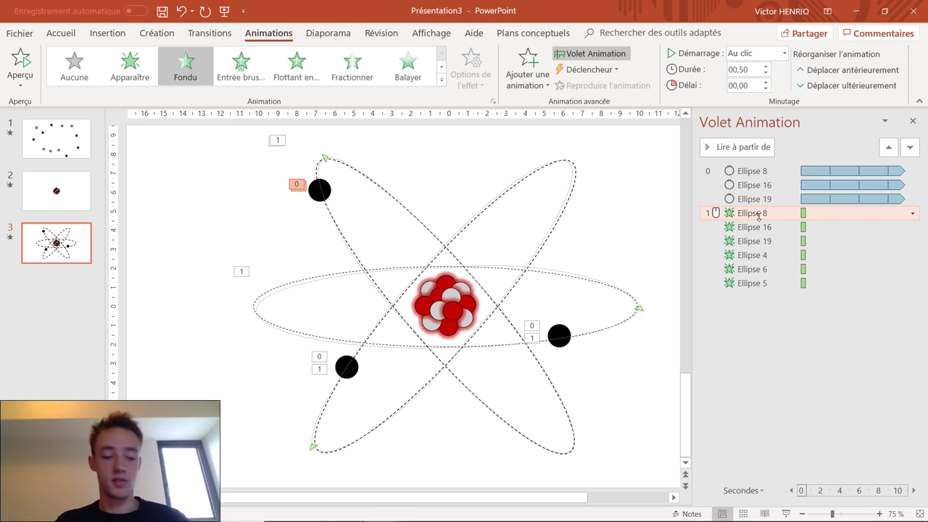
{"action": "left_click", "coordinate": [757, 283], "text": "shift"}
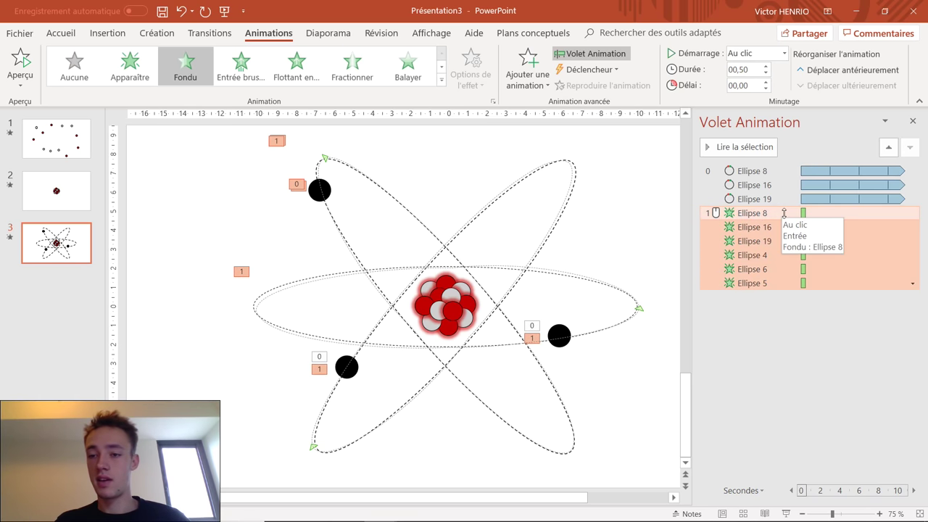
{"action": "mouse_move", "coordinate": [773, 191]}
{"action": "left_mouse_down"}
{"action": "mouse_move", "coordinate": [774, 173]}
{"action": "mouse_move", "coordinate": [774, 201]}
{"action": "left_mouse_up"}
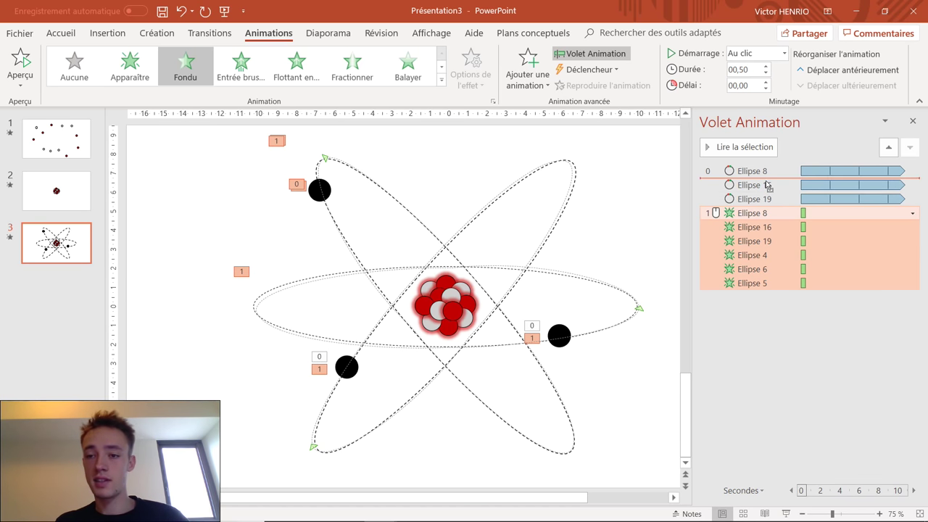
{"action": "left_click_drag", "start_coordinate": [774, 201], "coordinate": [767, 168]}
{"action": "key", "text": "Escape"}
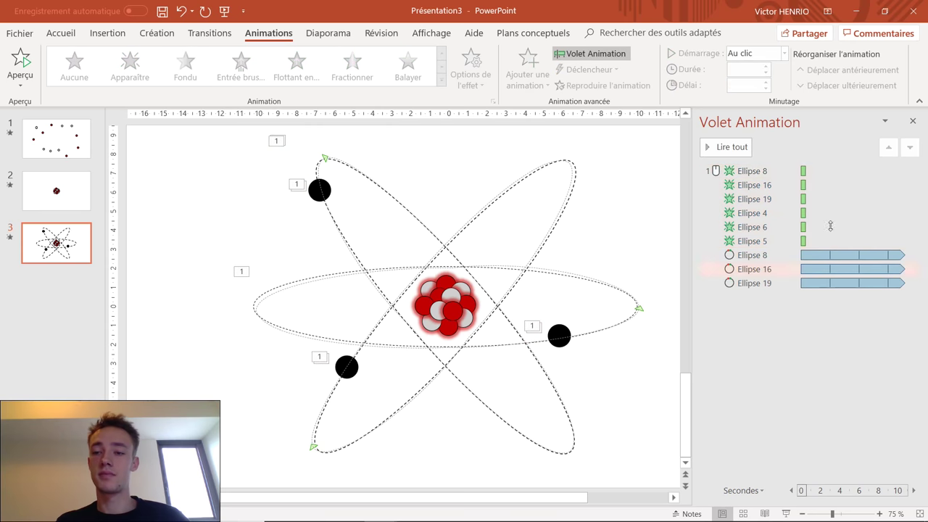
Step: Make Ellipse 8's fade start with the previous animation and preview the slideshow
{"action": "left_click", "coordinate": [900, 171]}
{"action": "left_click", "coordinate": [912, 171]}
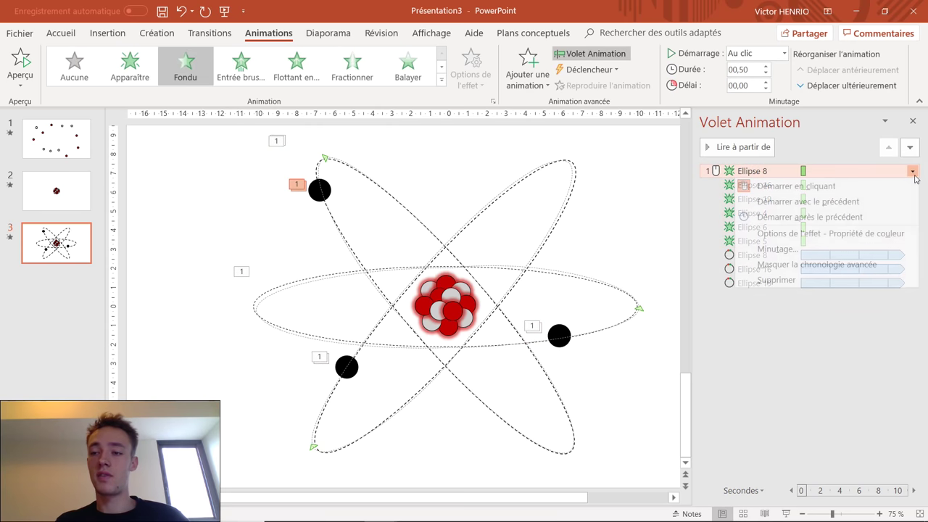
{"action": "left_click", "coordinate": [847, 200]}
{"action": "left_click", "coordinate": [782, 327]}
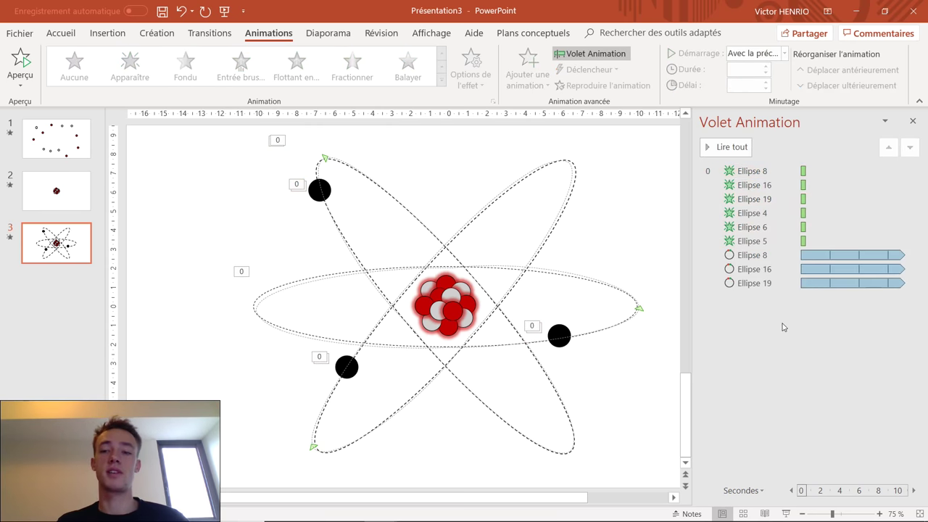
{"action": "key", "text": "F5"}
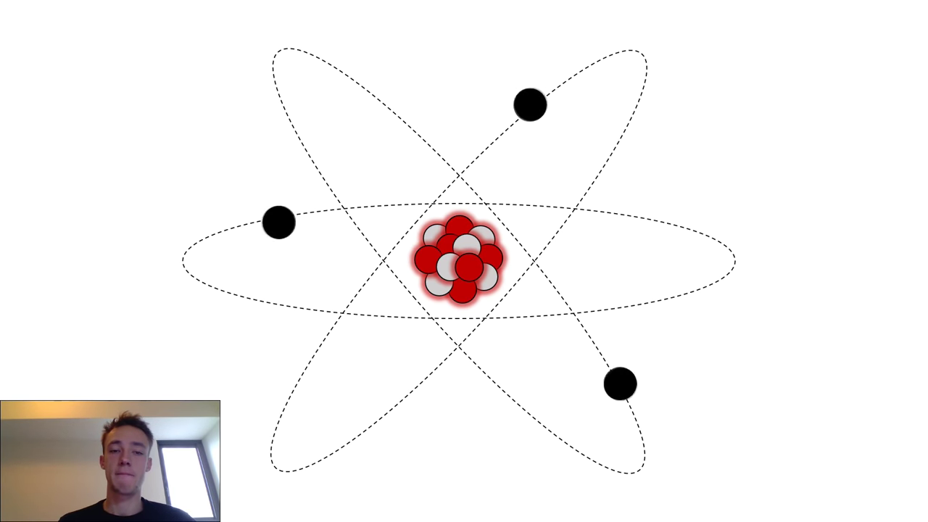
{"action": "key", "text": "Escape"}
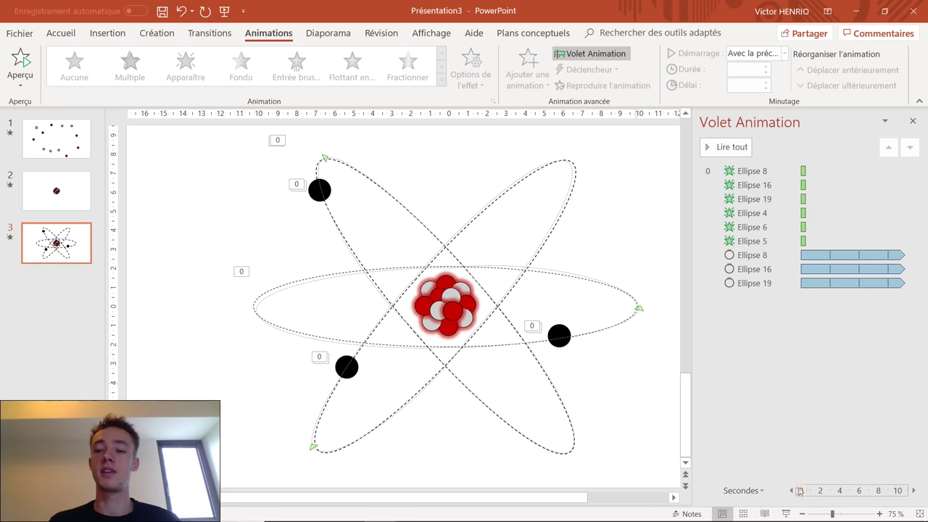
Step: Return to slide 1 and zoom the Animation Pane timeline to a 5-second scale
{"action": "left_click", "coordinate": [762, 491]}
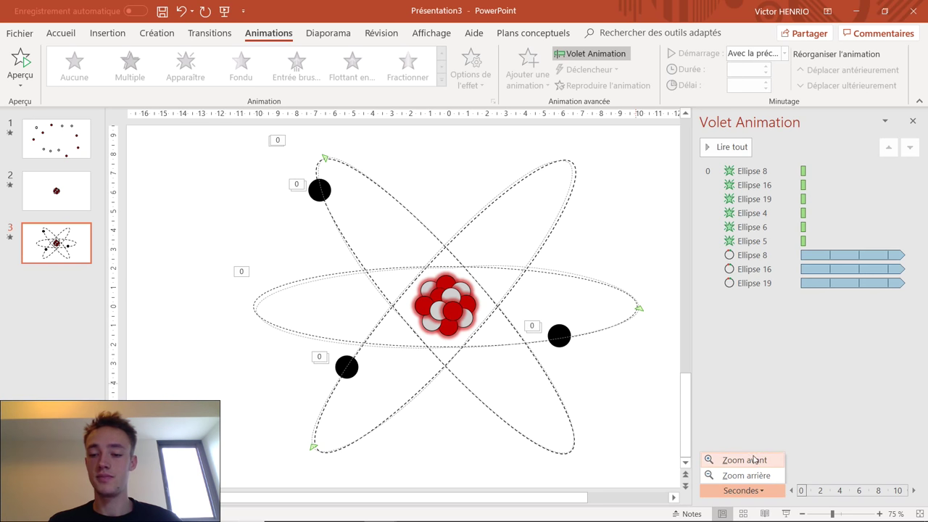
{"action": "left_click", "coordinate": [751, 475]}
{"action": "left_click", "coordinate": [766, 490]}
{"action": "left_click", "coordinate": [755, 462]}
{"action": "left_click", "coordinate": [57, 190]}
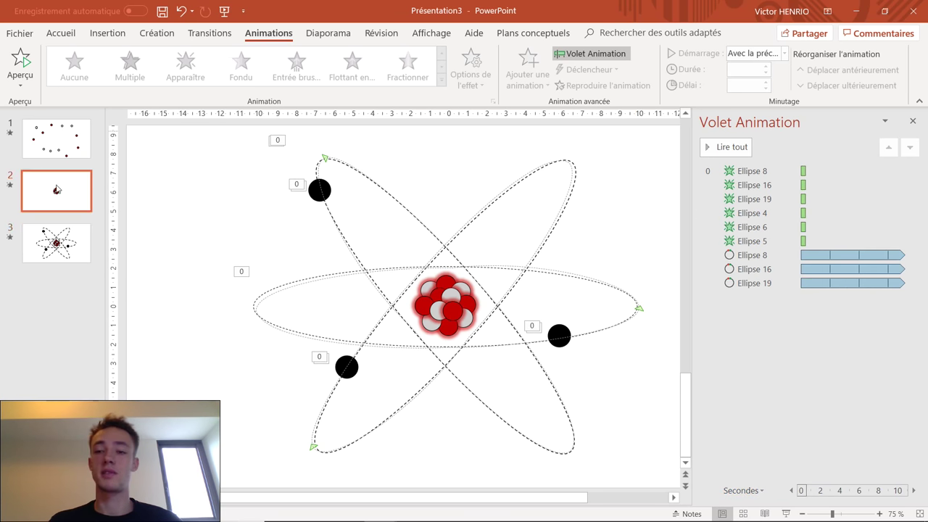
{"action": "left_click", "coordinate": [68, 151]}
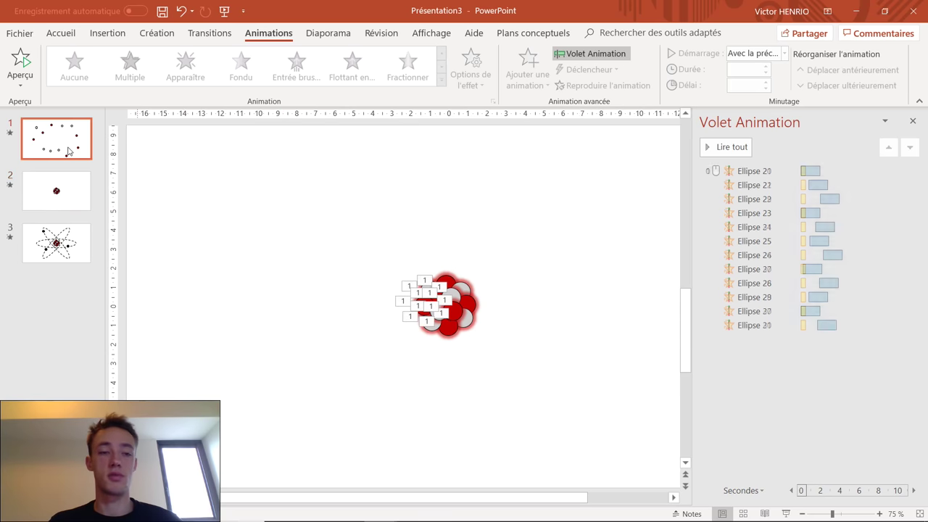
{"action": "left_click", "coordinate": [767, 491]}
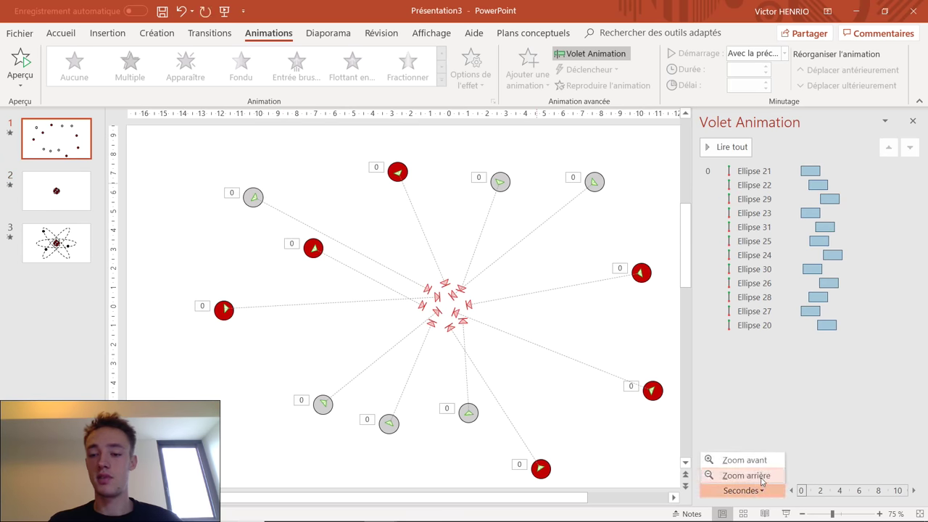
{"action": "left_click", "coordinate": [747, 460]}
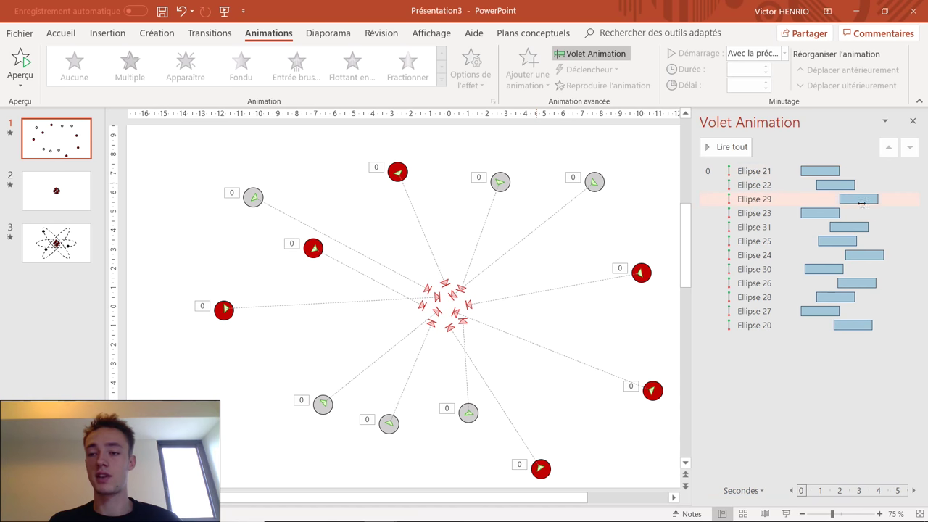
Step: Set Ellipse 29's motion to start with no delay and last 2 seconds
{"action": "left_click_drag", "start_coordinate": [855, 201], "coordinate": [860, 201]}
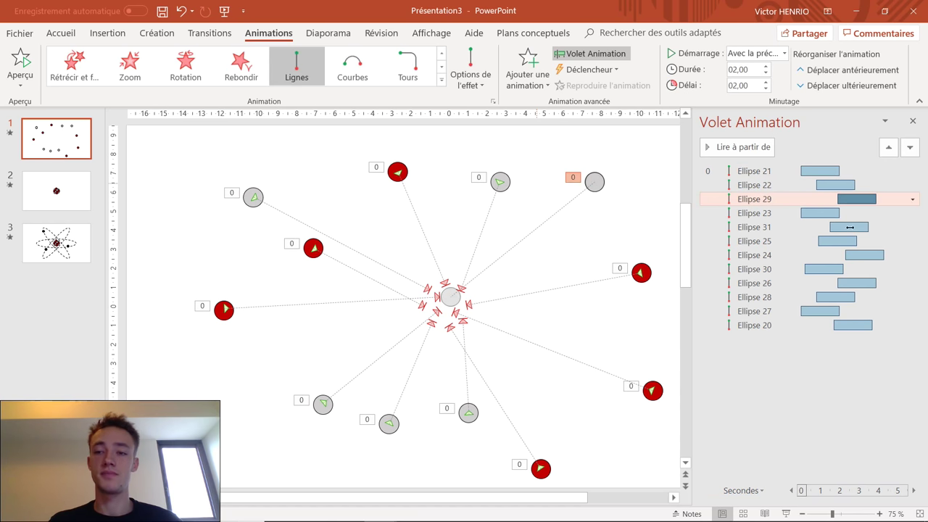
{"action": "mouse_move", "coordinate": [863, 200]}
{"action": "left_mouse_down"}
{"action": "mouse_move", "coordinate": [817, 203]}
{"action": "mouse_move", "coordinate": [870, 201]}
{"action": "left_mouse_up"}
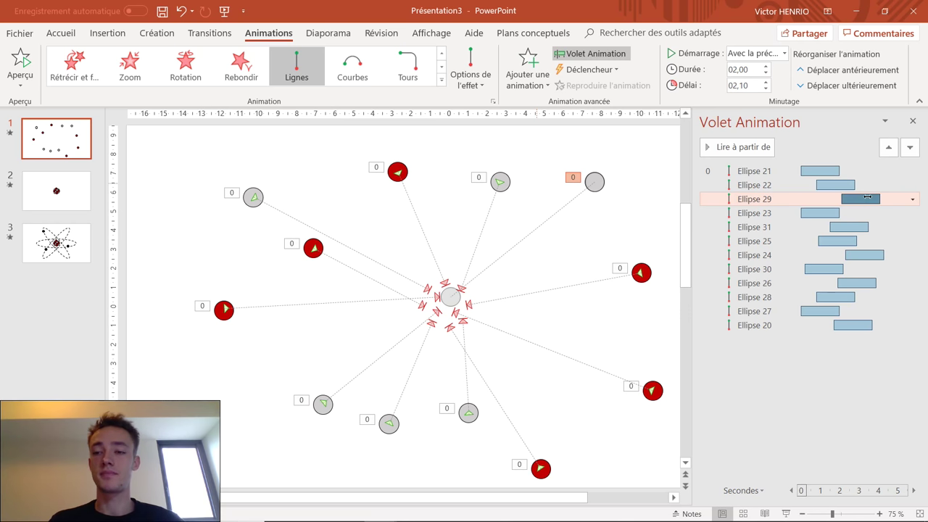
{"action": "left_click", "coordinate": [763, 65]}
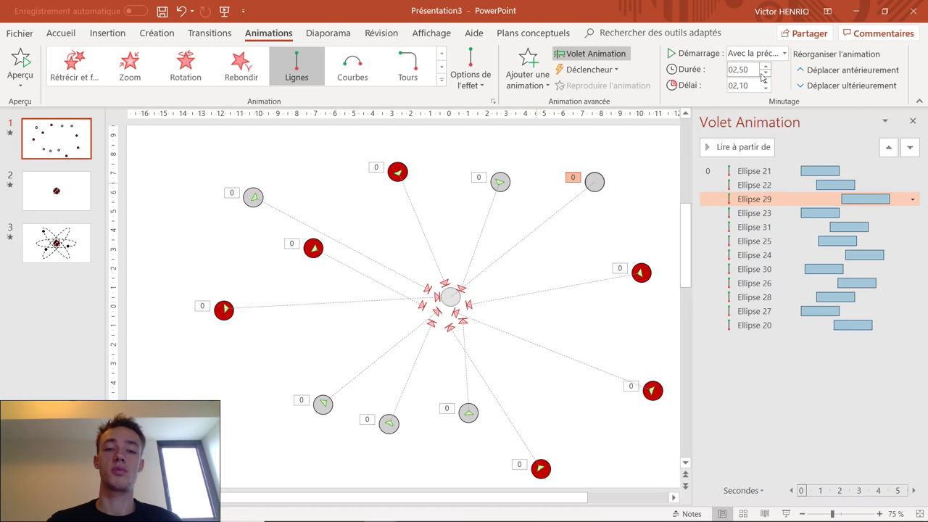
{"action": "double_click", "coordinate": [764, 77]}
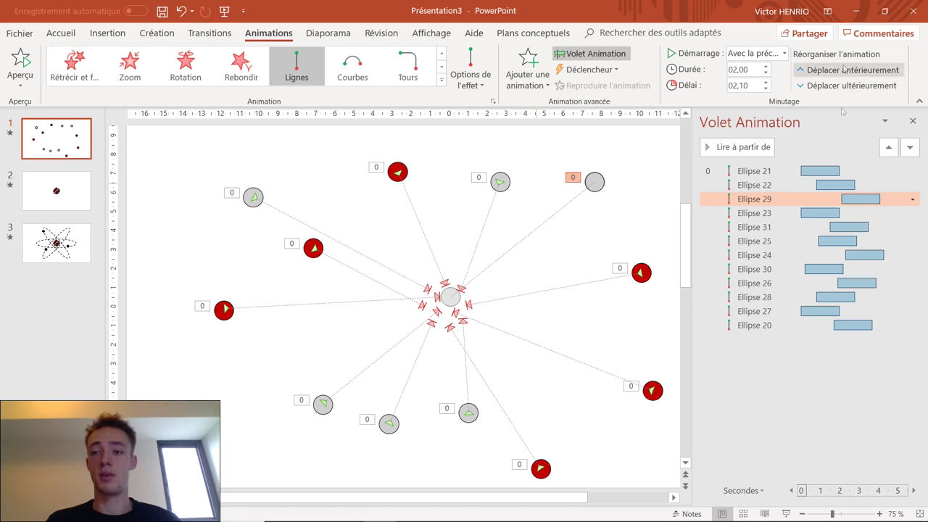
Step: Reorder Ellipse 29's motion so it plays right after Ellipse 23
{"action": "left_click", "coordinate": [909, 147]}
{"action": "left_click", "coordinate": [908, 147]}
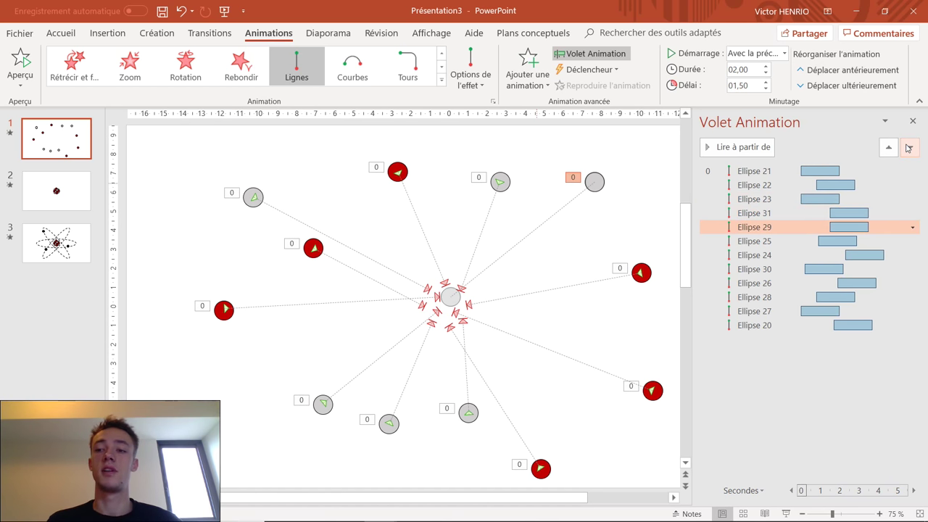
{"action": "left_click", "coordinate": [910, 148]}
{"action": "left_click", "coordinate": [889, 148]}
{"action": "left_click", "coordinate": [888, 148]}
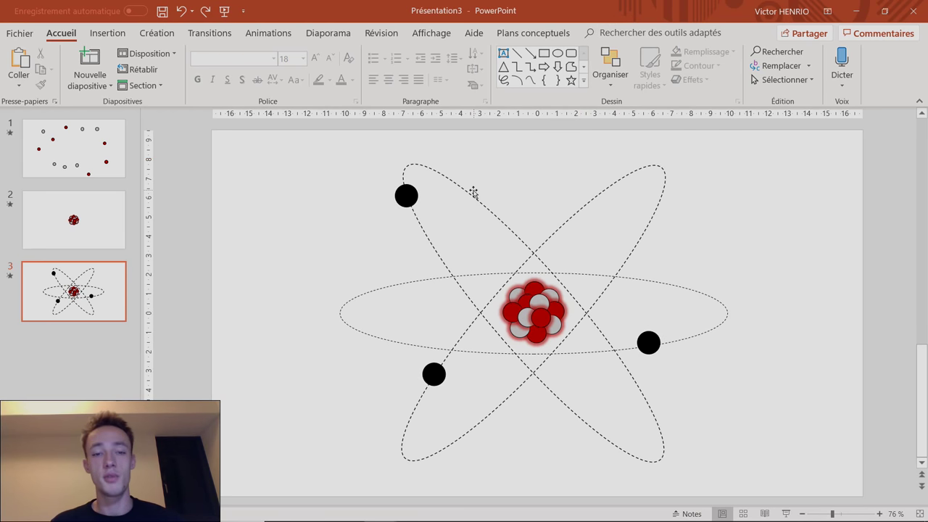
Step: Apply the Arrondi bevel to slide 3's three electrons and nucleus particles
{"action": "left_click", "coordinate": [408, 196]}
{"action": "left_click", "coordinate": [429, 374]}
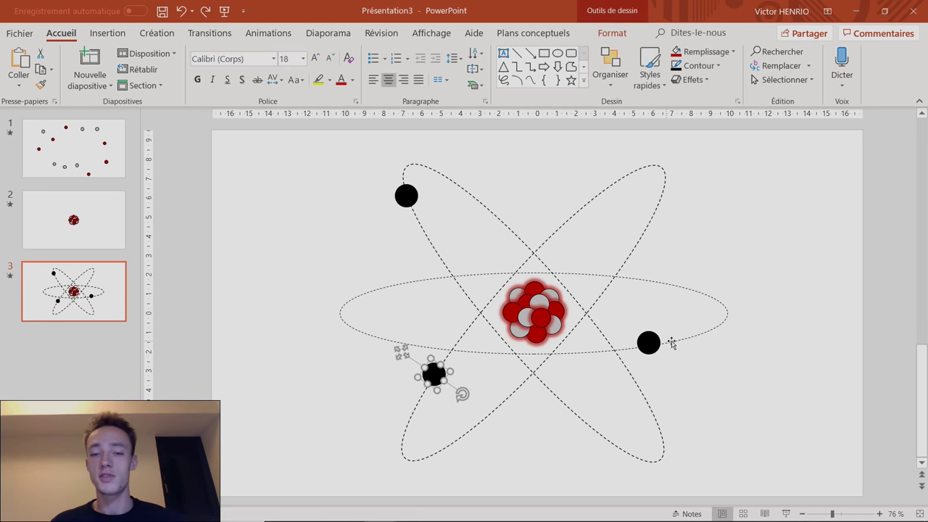
{"action": "left_click", "coordinate": [407, 197], "text": "shift"}
{"action": "left_click", "coordinate": [655, 345], "text": "shift"}
{"action": "left_click_drag", "start_coordinate": [469, 253], "coordinate": [586, 359]}
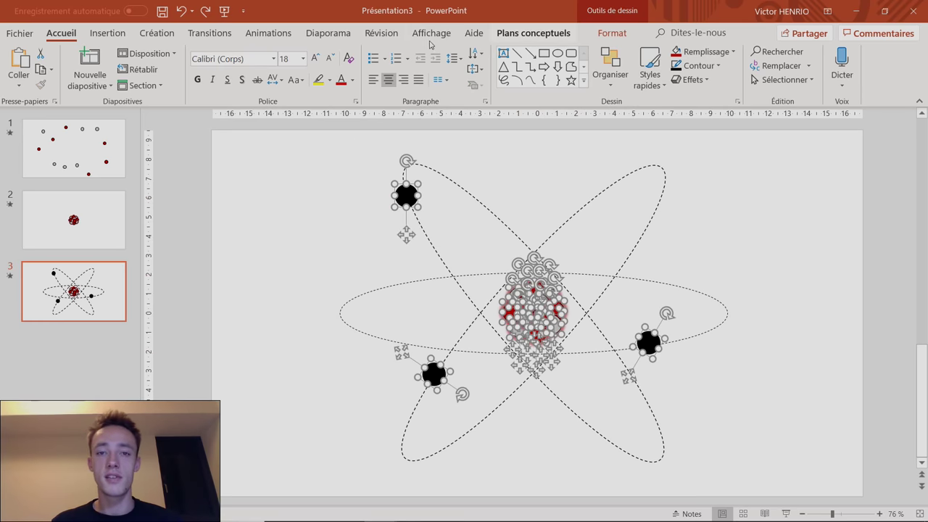
{"action": "left_click", "coordinate": [628, 32]}
{"action": "left_click", "coordinate": [361, 79]}
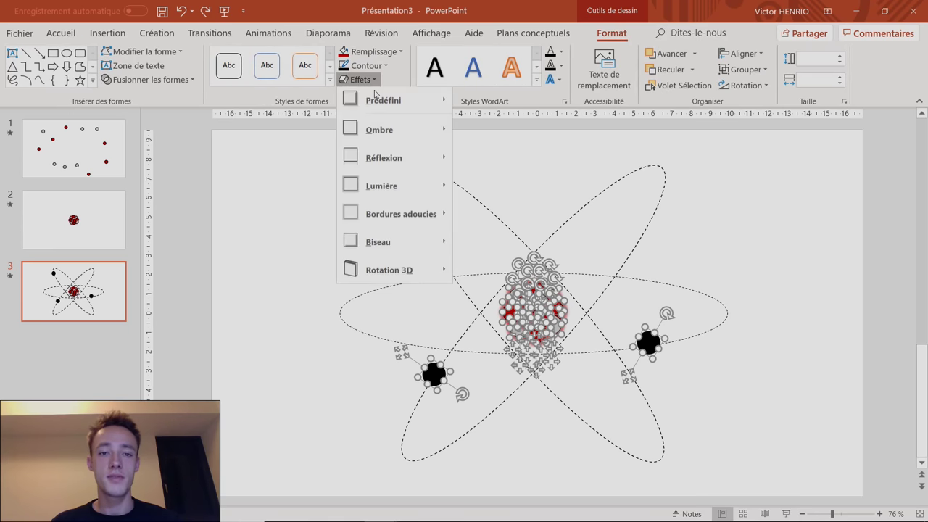
{"action": "mouse_move", "coordinate": [375, 246]}
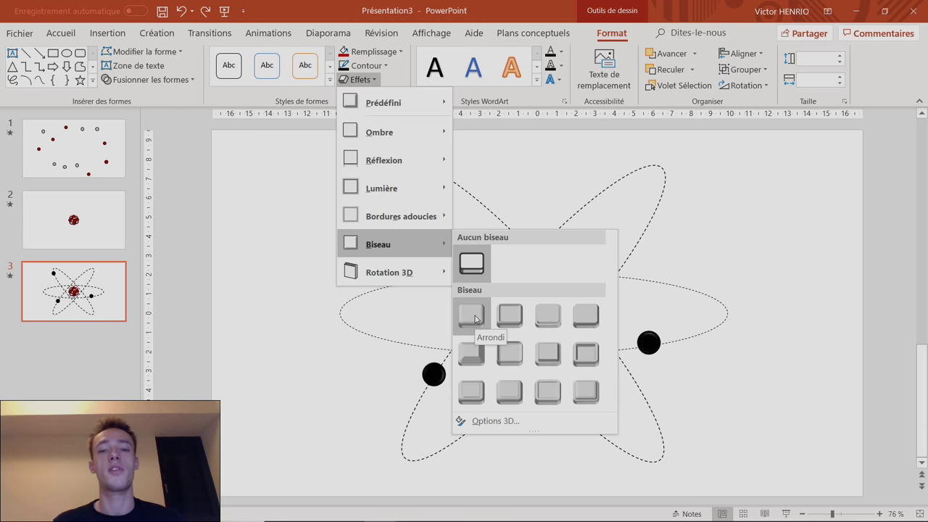
{"action": "left_click", "coordinate": [473, 317]}
{"action": "left_click", "coordinate": [582, 182]}
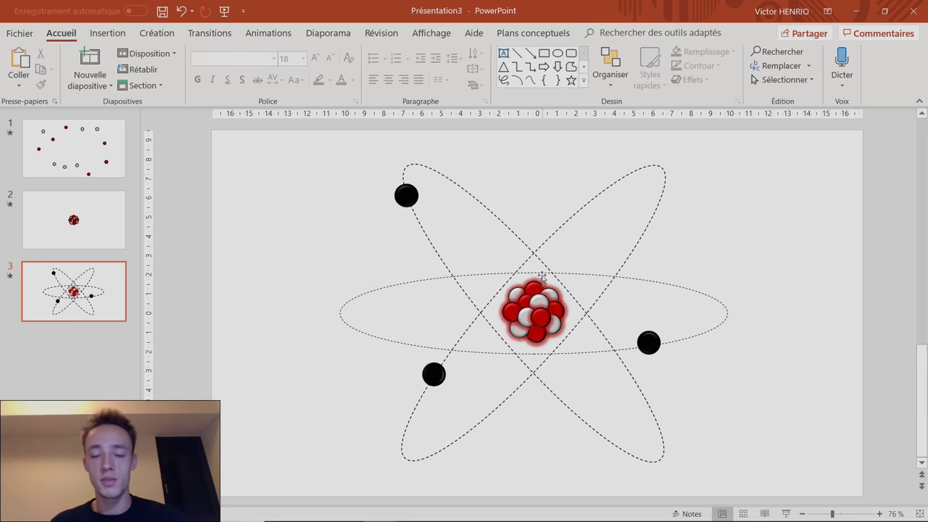
Step: Select all of slide 2's nucleus particles and slide 1's twelve balls for the bevel
{"action": "left_click", "coordinate": [73, 219]}
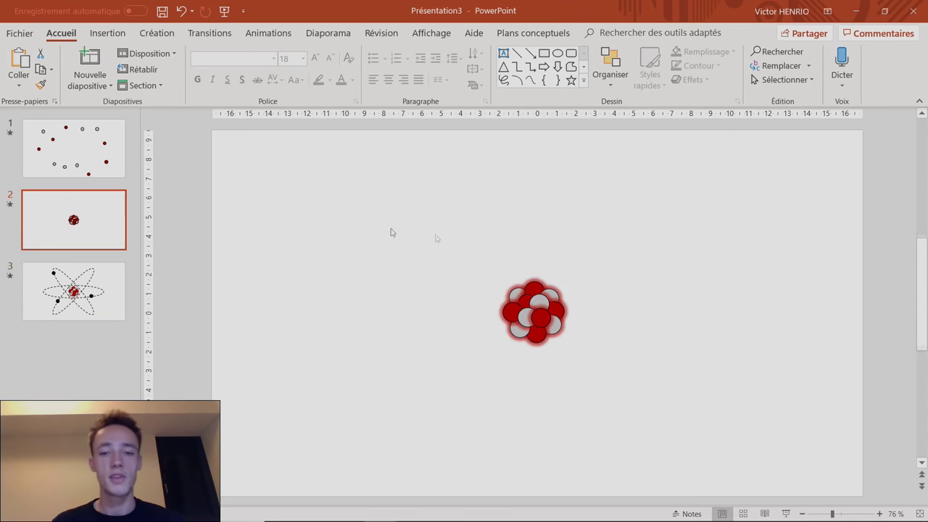
{"action": "key", "text": "ctrl+a"}
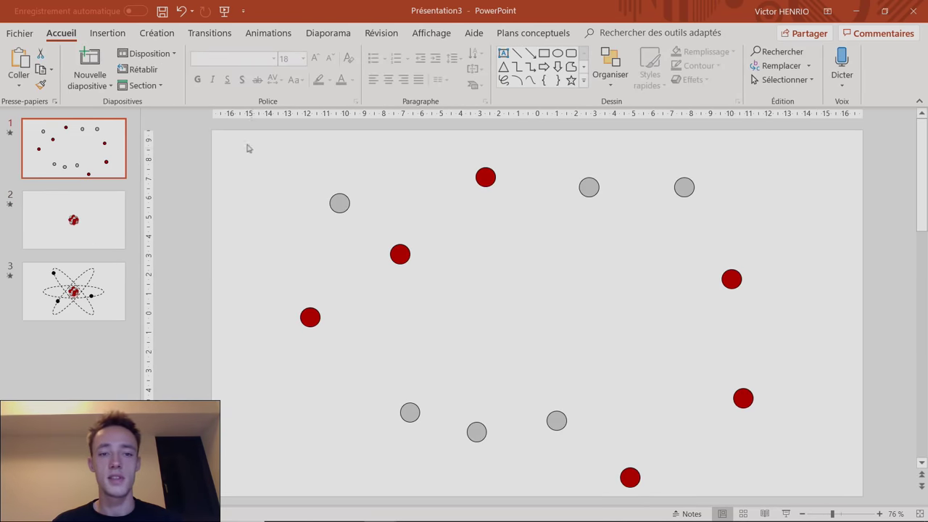
{"action": "left_click_drag", "start_coordinate": [247, 148], "coordinate": [869, 503]}
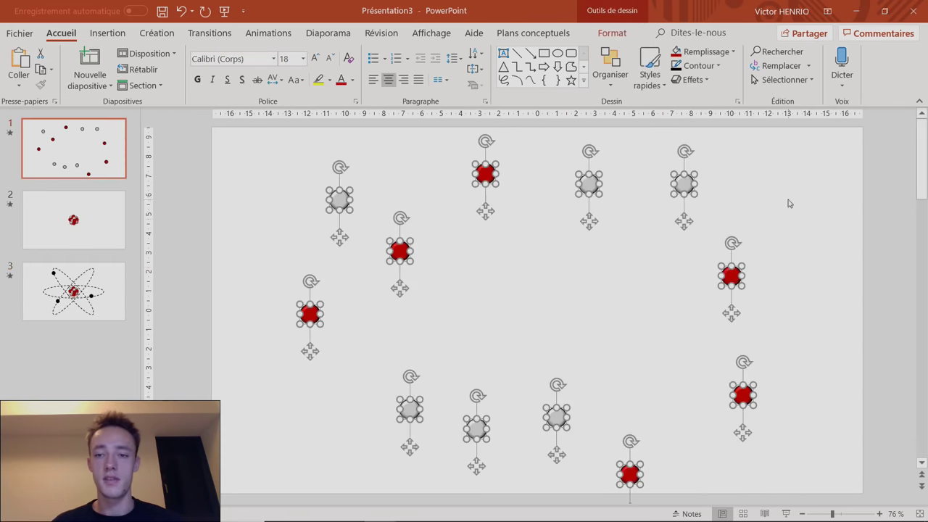
{"action": "left_click", "coordinate": [788, 202]}
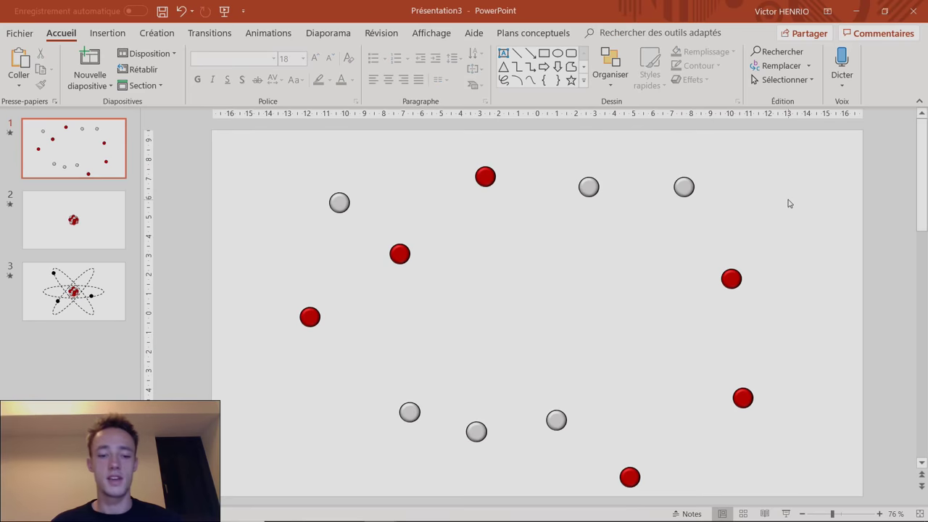
Step: Start the slideshow from slide 1 to preview the beveled red and grey balls moving inward
{"action": "key", "text": "F5"}
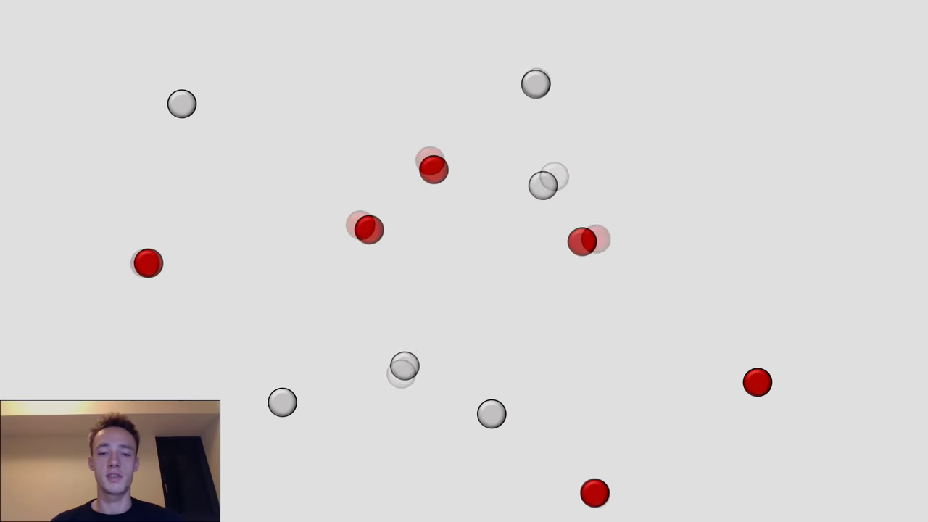